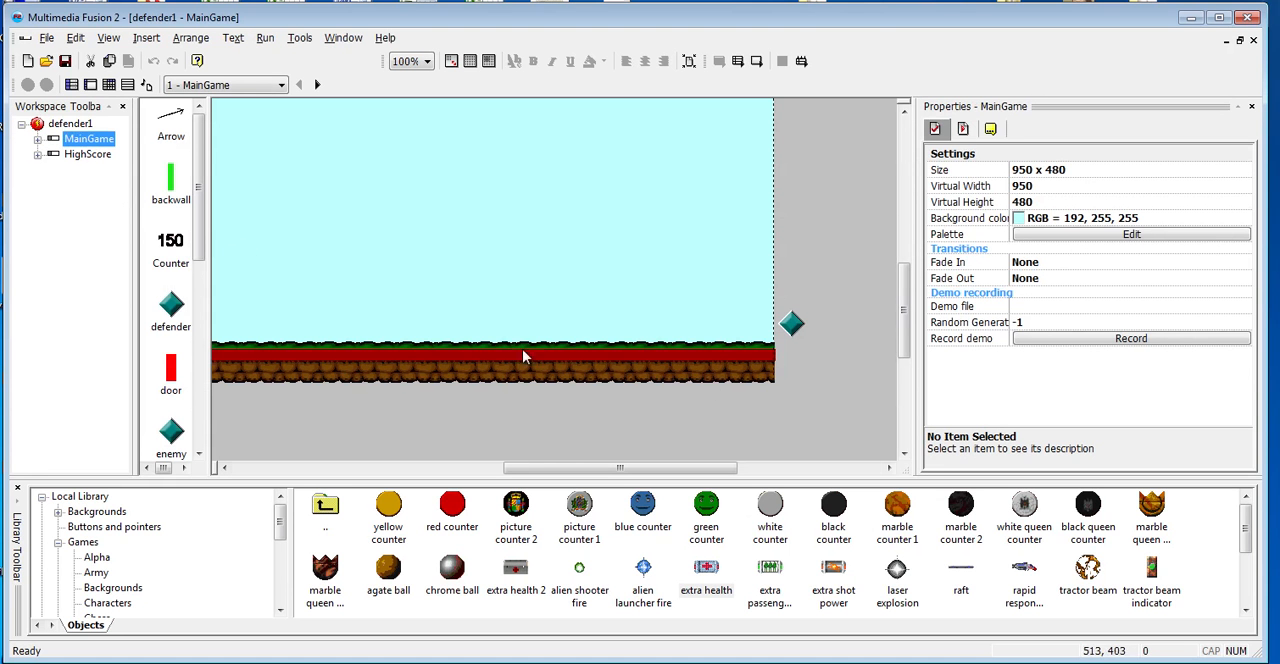
- Examine the MainGame frame's layout, including the score, lives, arrow counter, building, walls and ground
left_click_drag(898, 315, 909, 252)
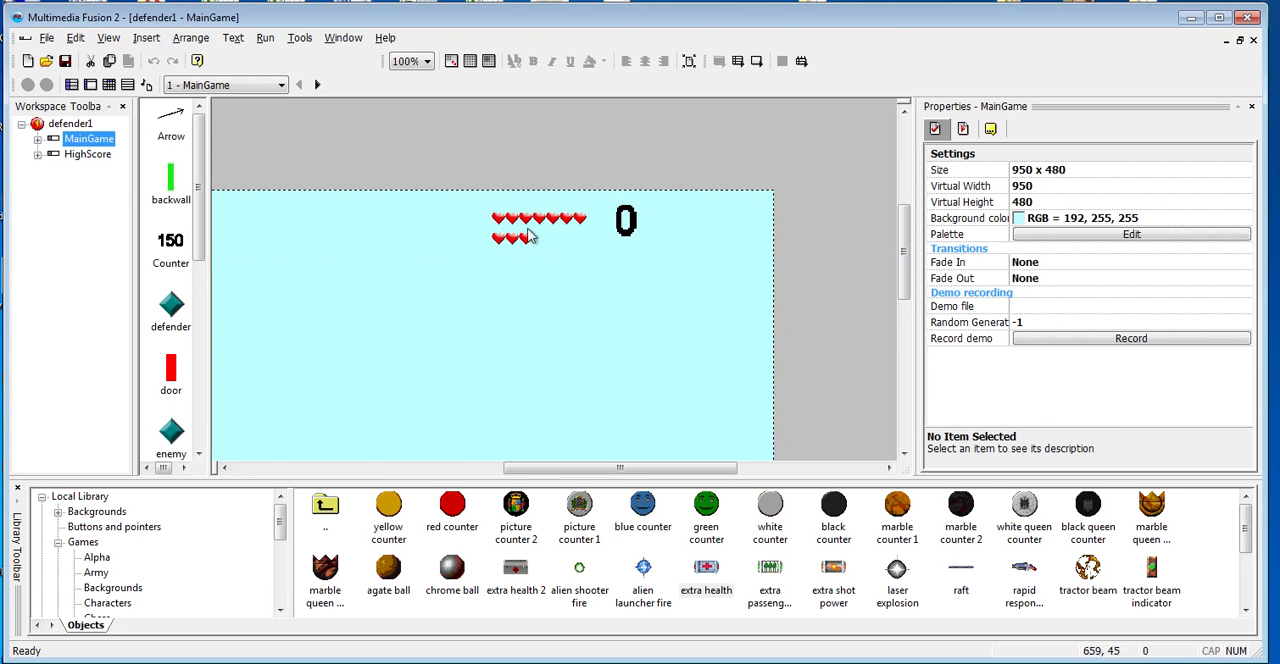
left_click_drag(583, 470, 477, 470)
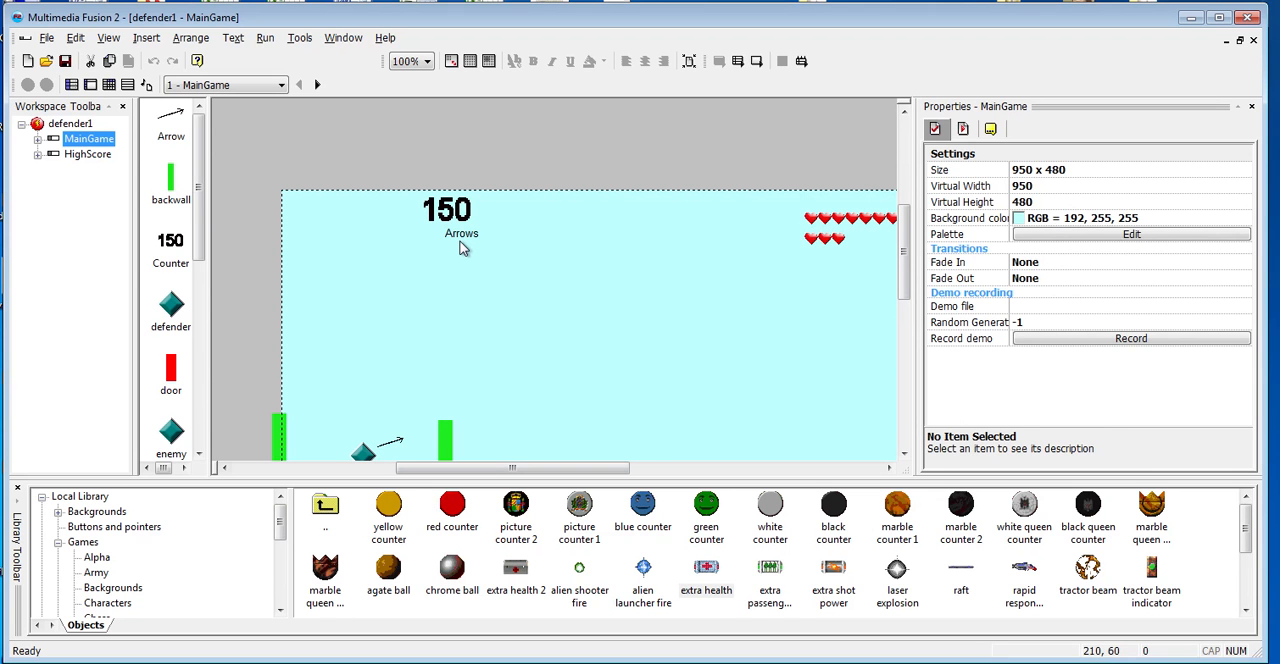
left_click_drag(905, 250, 906, 269)
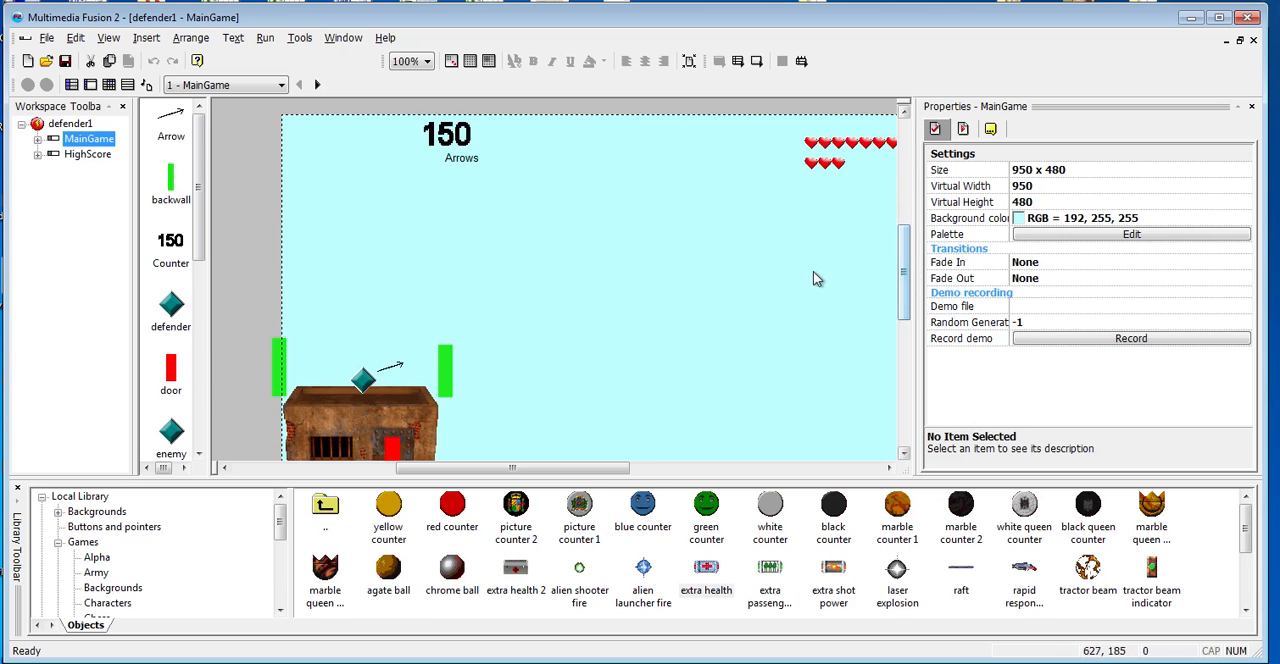
left_click_drag(592, 469, 521, 470)
left_click_drag(906, 298, 910, 347)
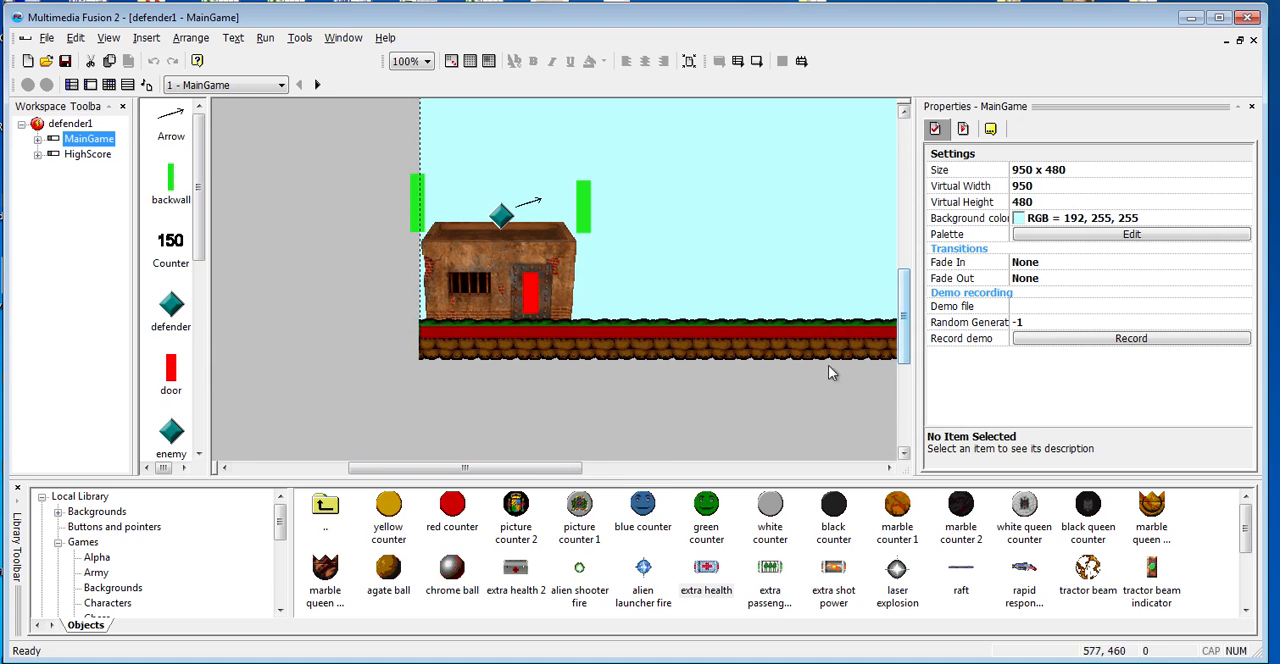
left_click_drag(560, 465, 625, 466)
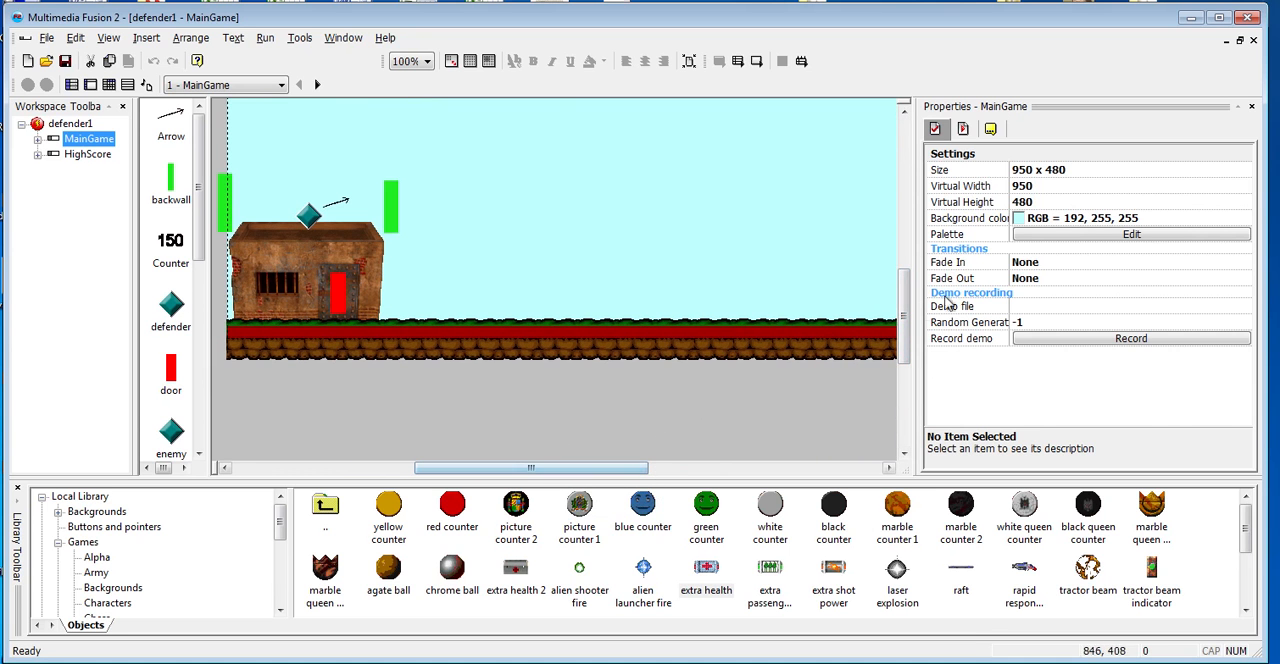
left_click_drag(908, 312, 907, 300)
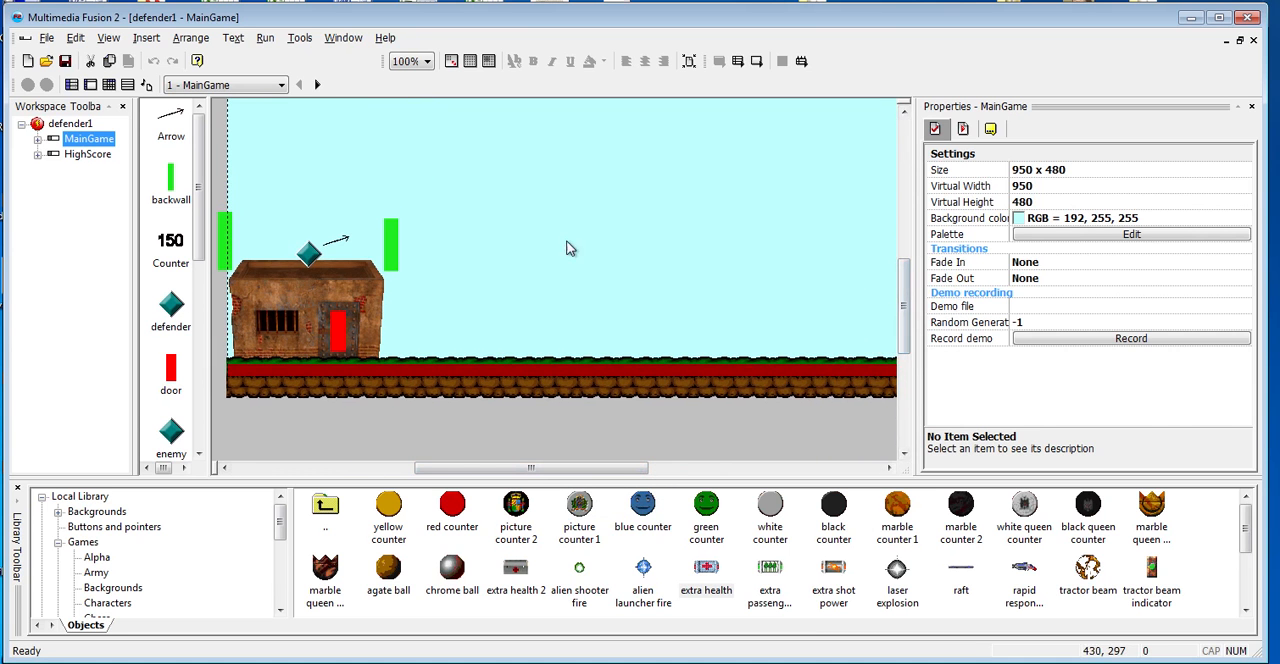
- Open the picture of the defender object on the building's roof for editing and erase its diamond image
left_click(309, 255)
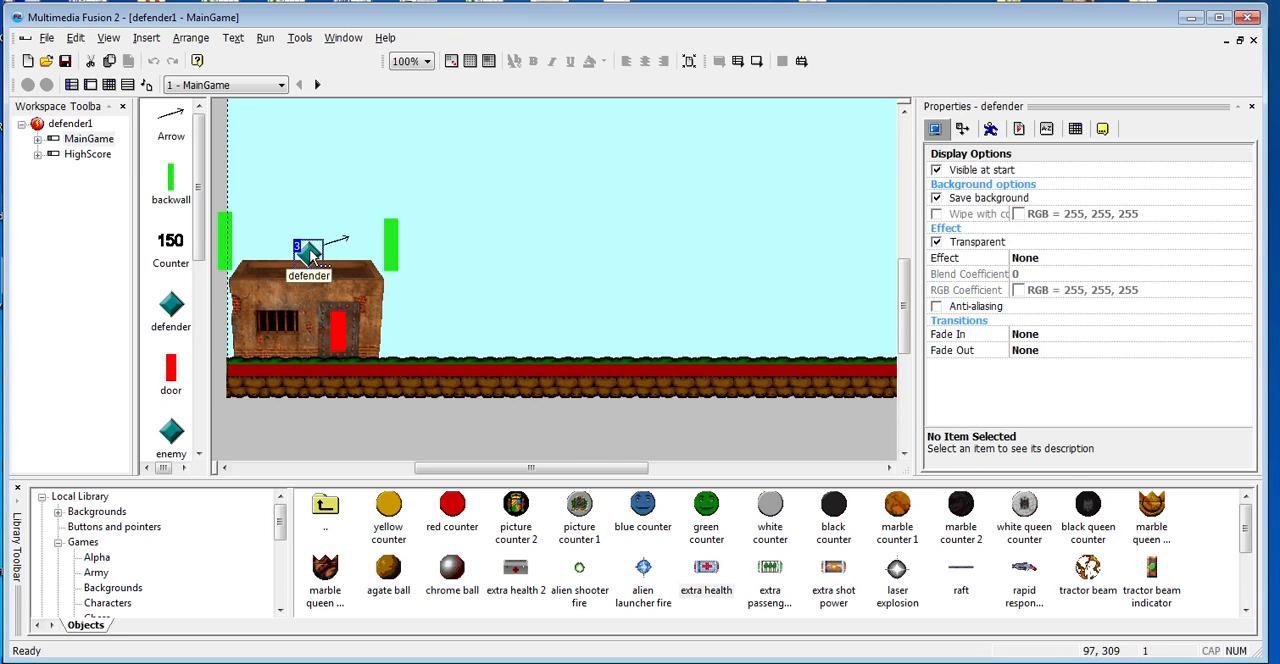
double_click(309, 255)
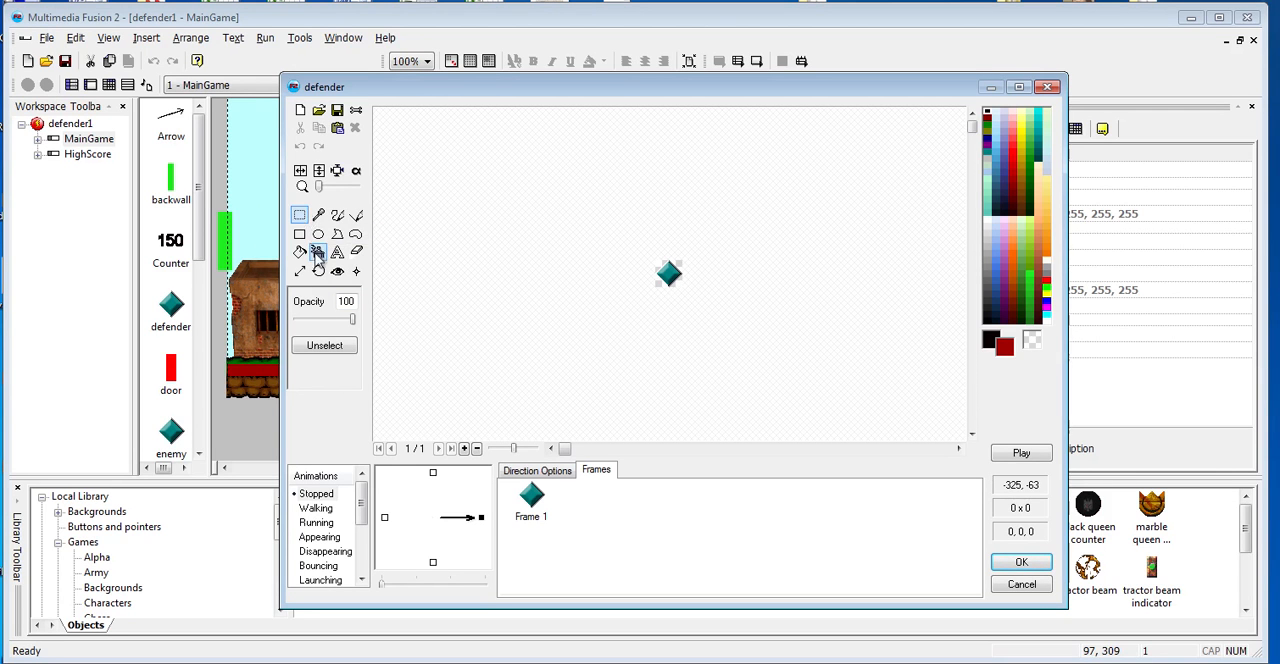
left_click(355, 215)
key("b")
left_click_drag(553, 205, 761, 334)
key("Delete")
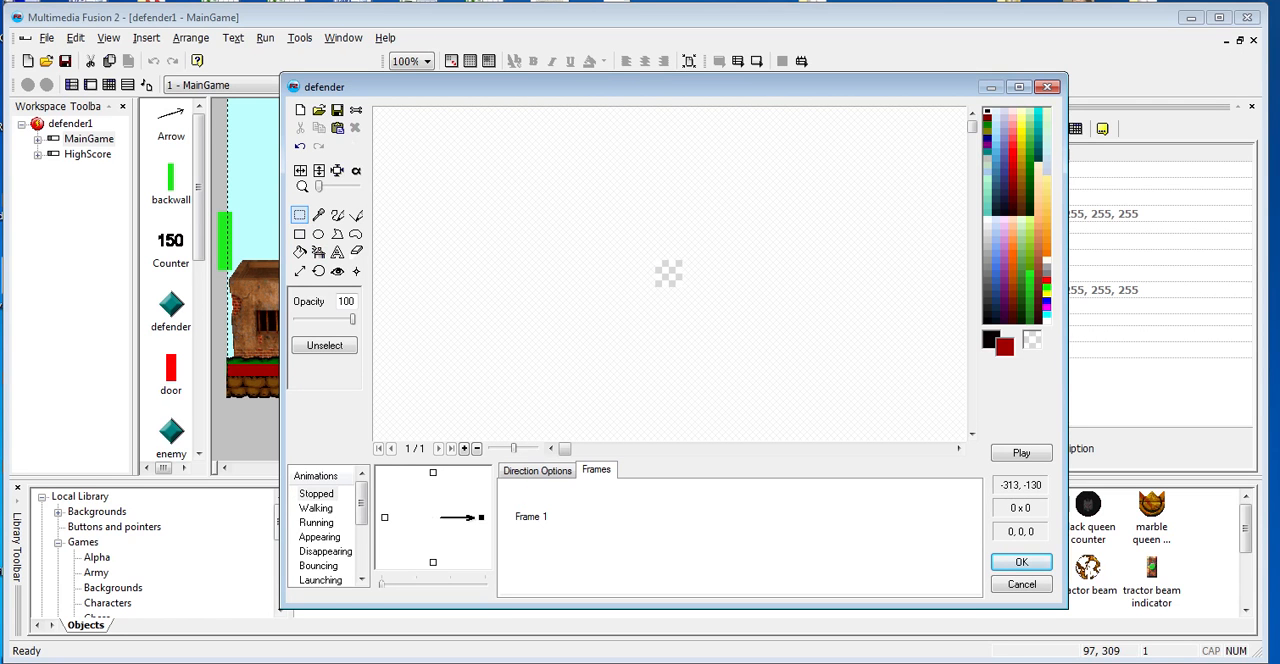
- Import daryl.png as the defender's picture with white (255,255,255) as the transparent color, and accept the edited picture
left_click(318, 113)
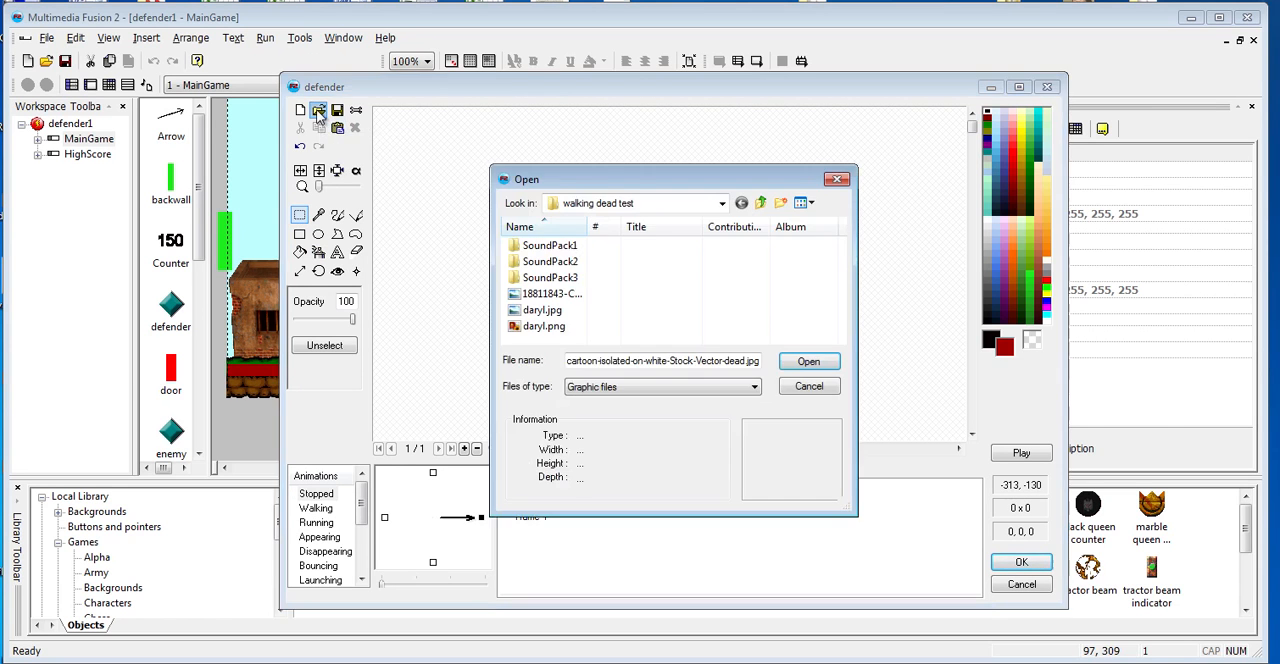
double_click(545, 330)
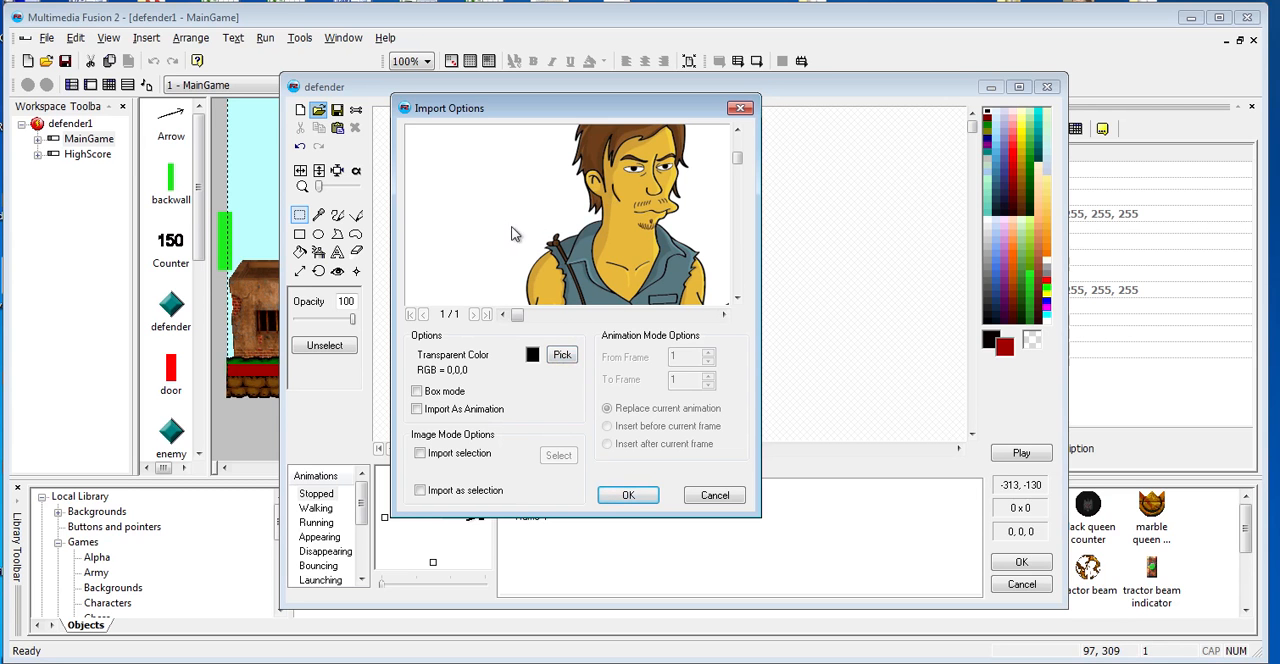
left_click(562, 357)
left_click(480, 179)
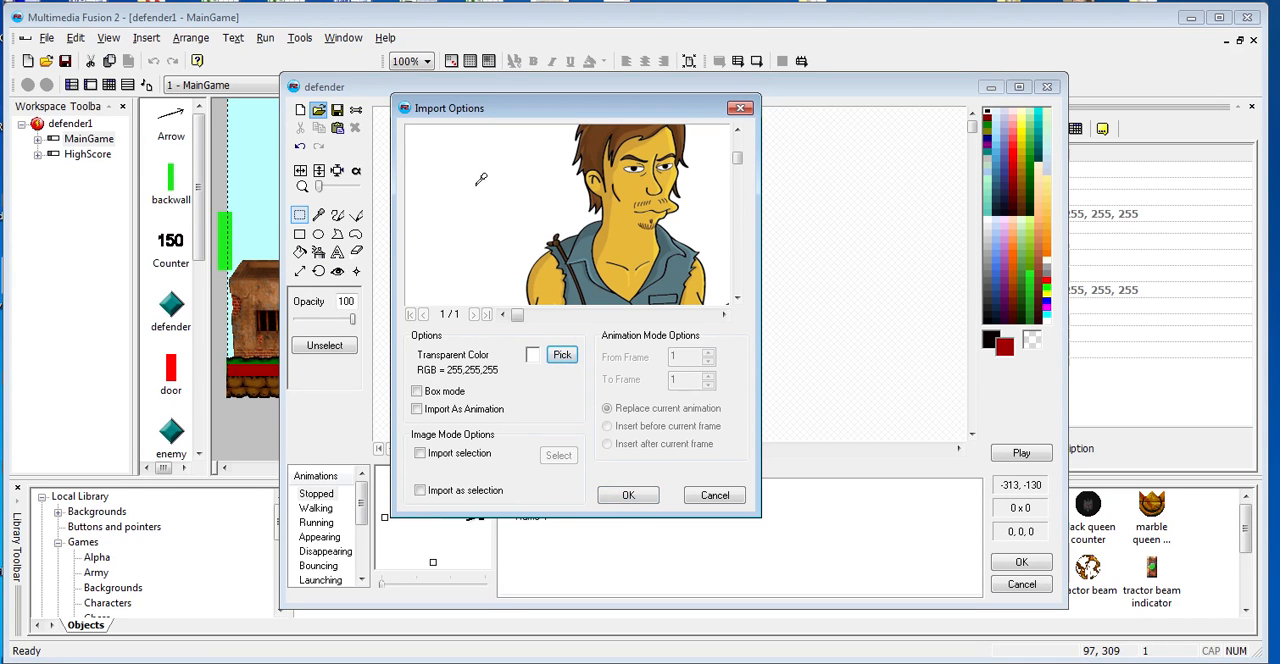
left_click(628, 496)
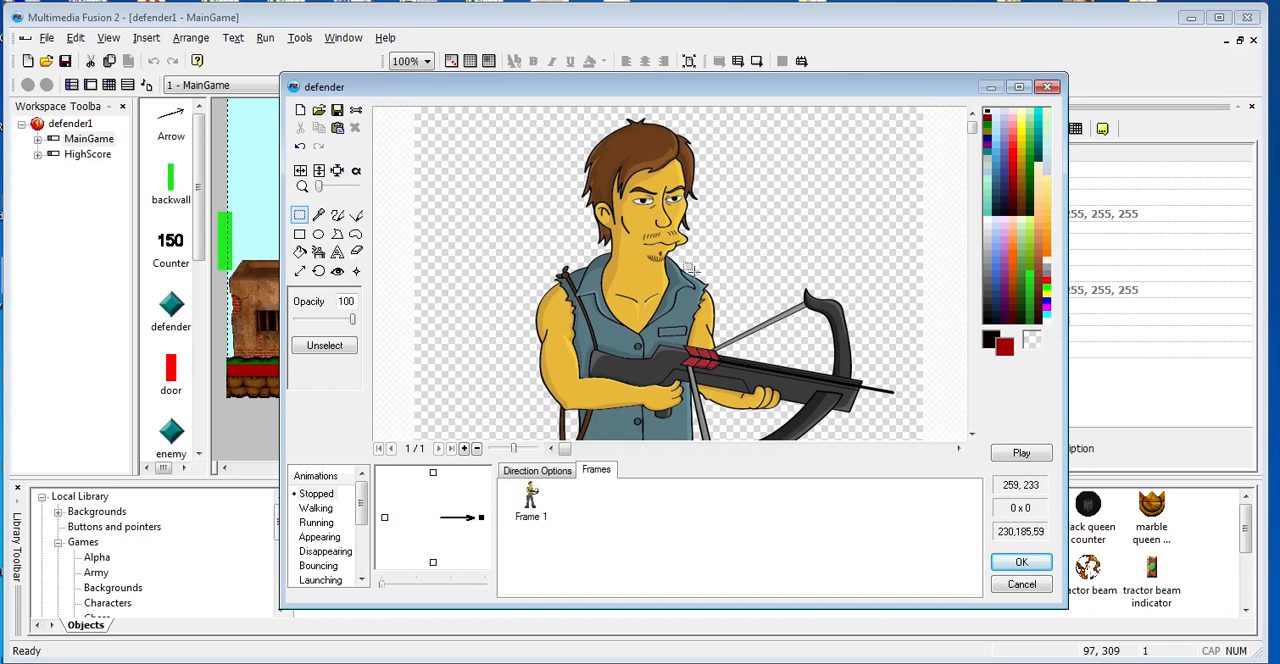
left_click(1022, 563)
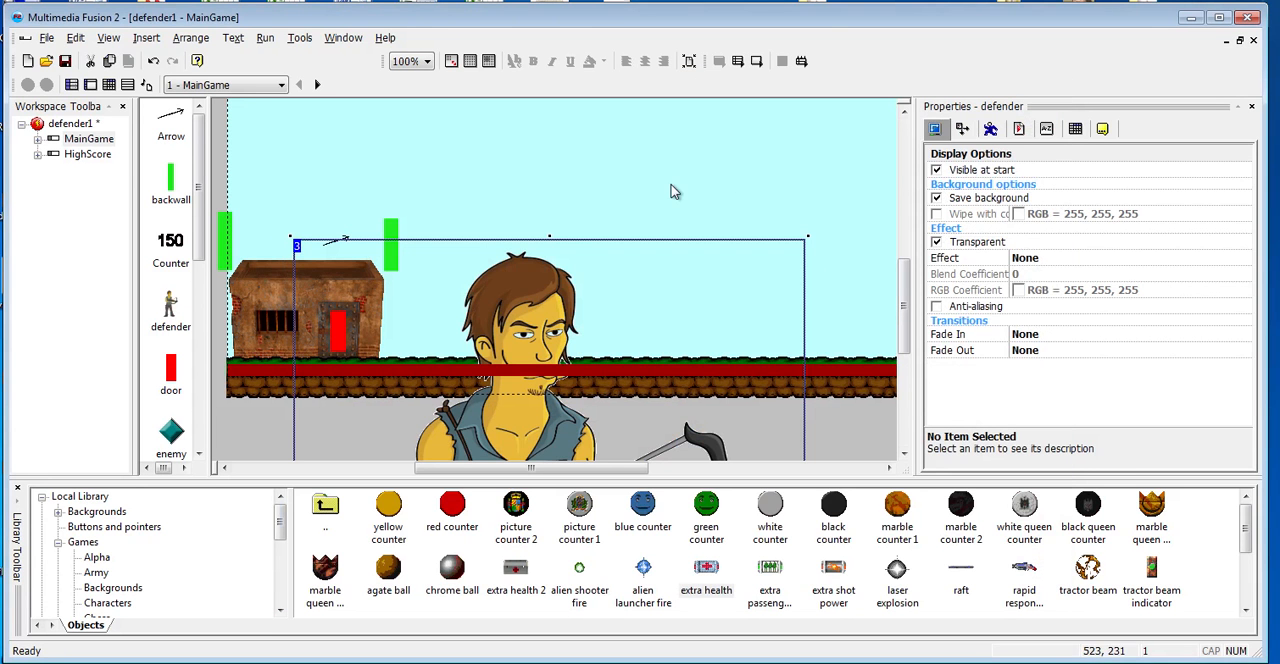
- Set the defender's size to a width of 55 and a height of 75
left_click(963, 130)
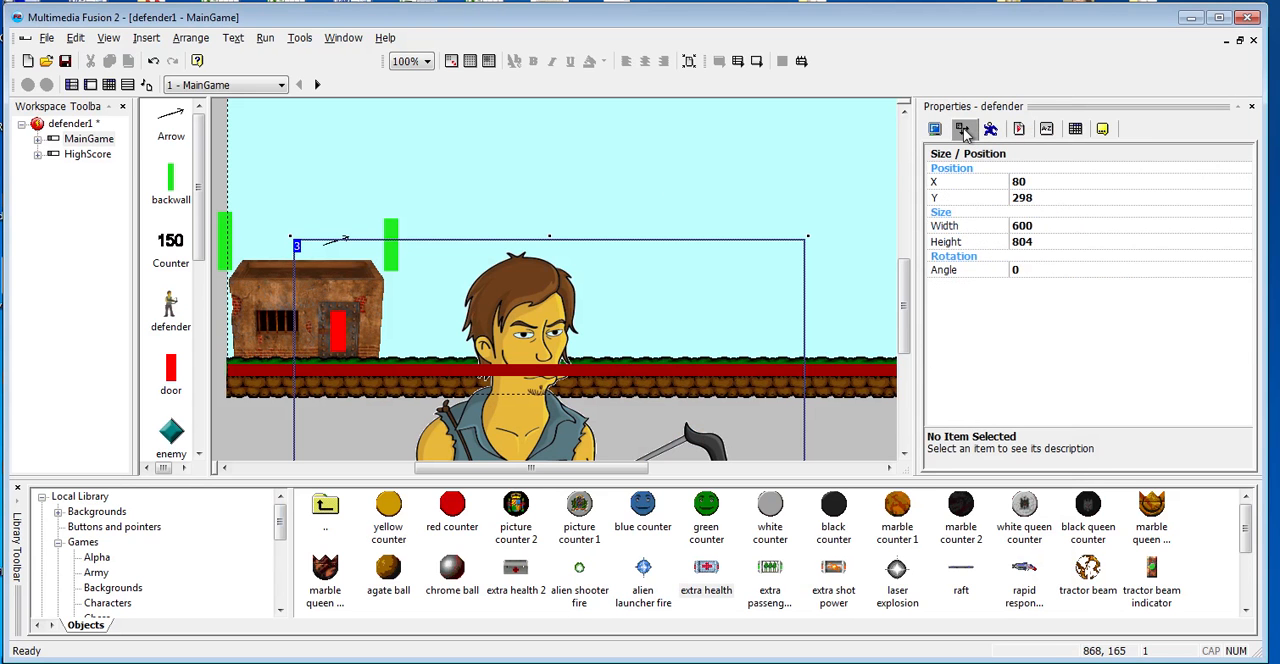
left_click(1056, 227)
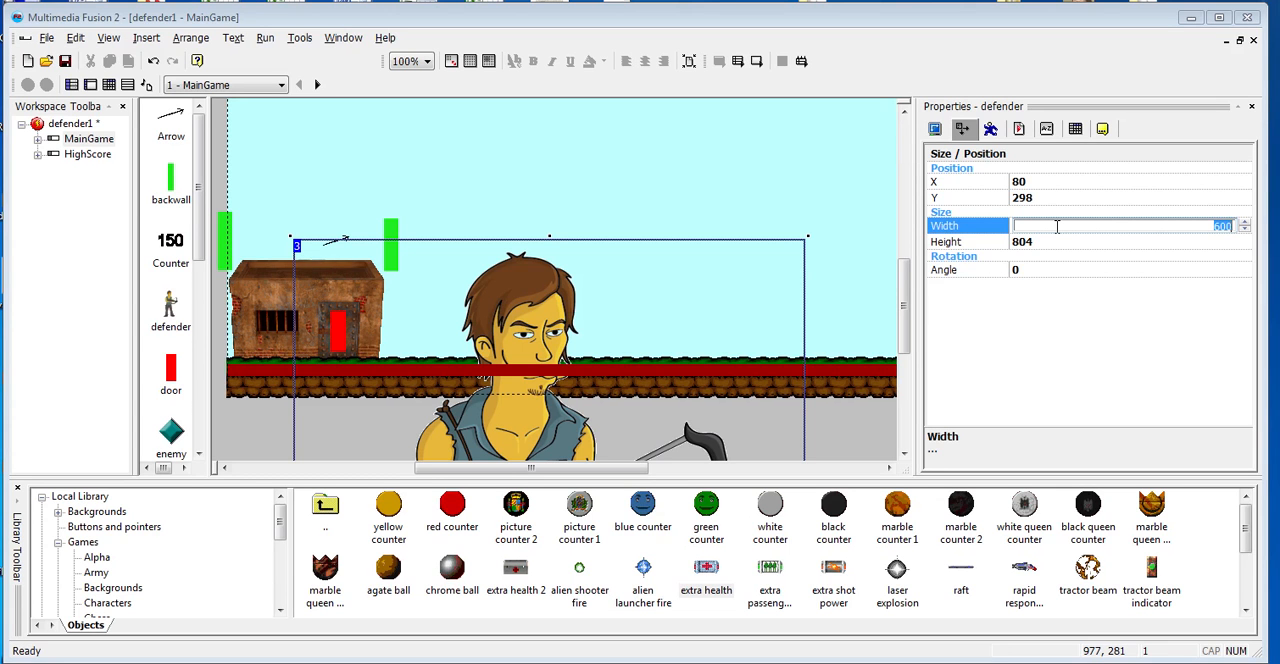
left_click(1066, 242)
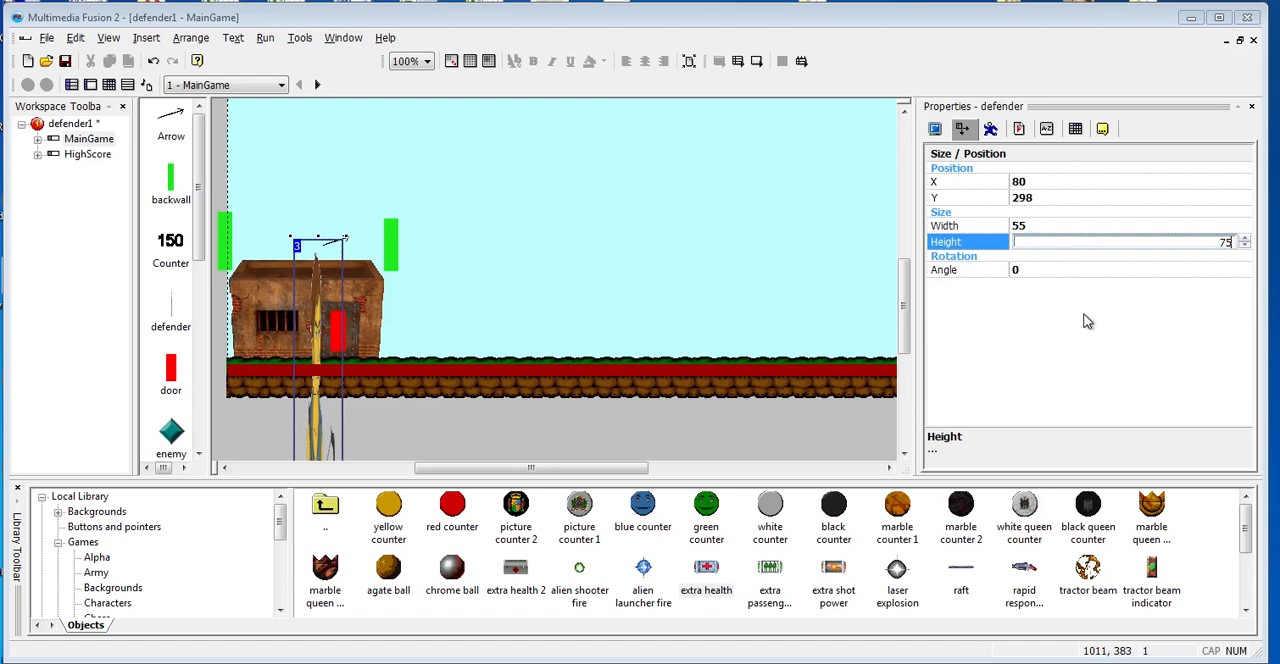
key("Return")
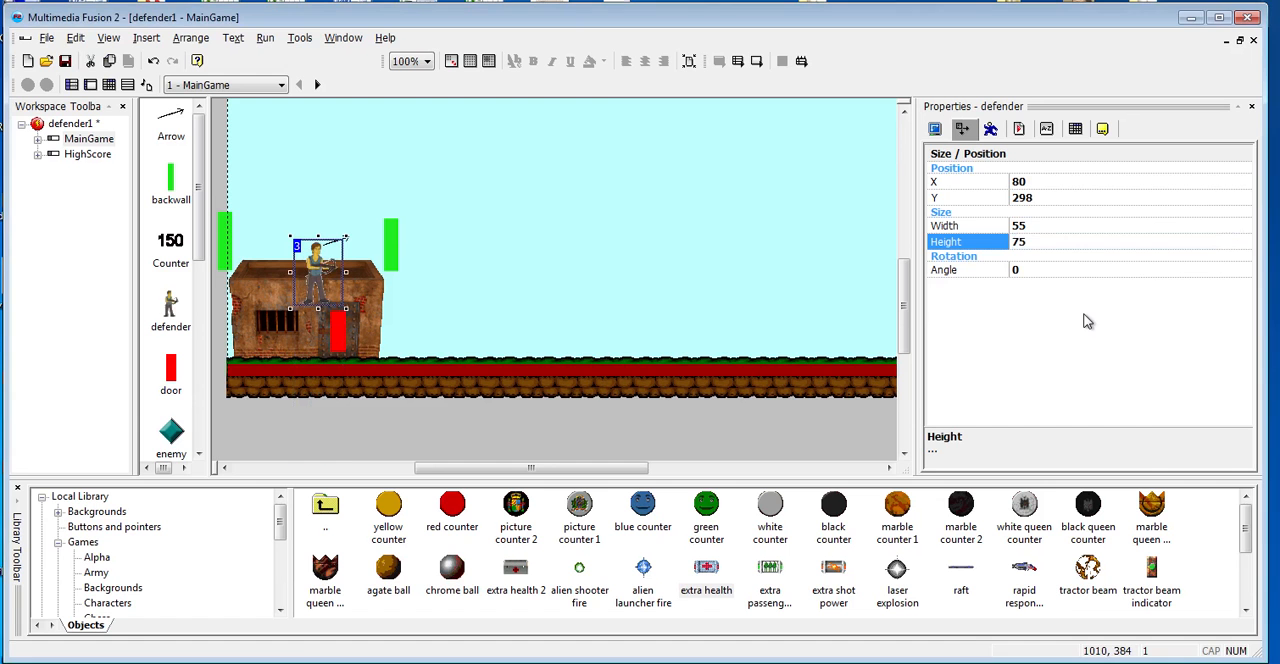
- Enlarge the defender to about 61 by 84 and place it on the building's roof, slightly further from the front wall
left_click(323, 274)
left_click(444, 283)
left_click(316, 265)
left_click_drag(316, 265, 365, 203)
left_click(441, 249)
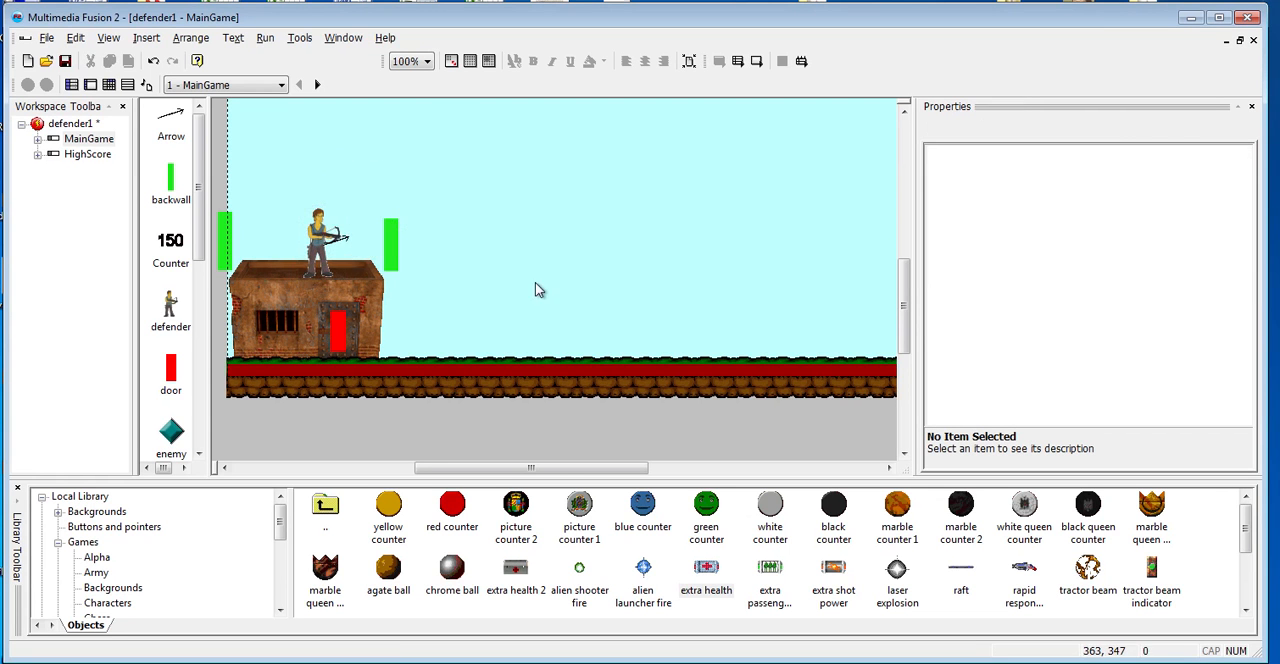
left_click(320, 255)
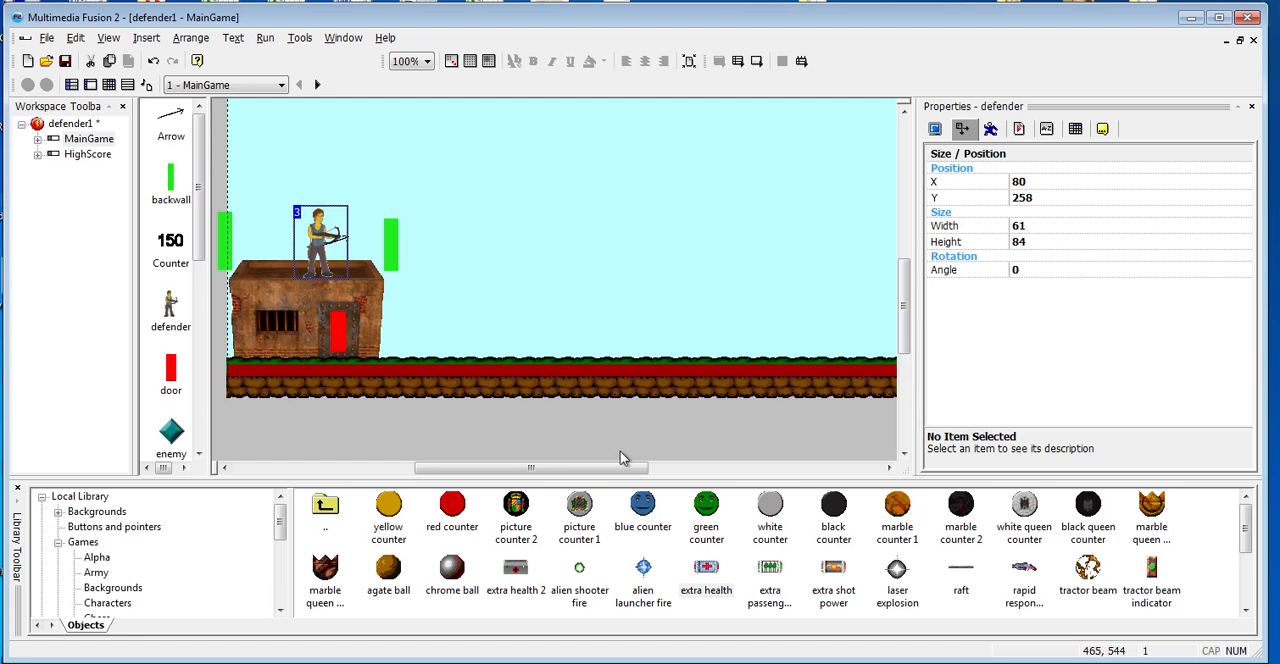
left_click_drag(322, 243, 310, 240)
left_click(455, 265)
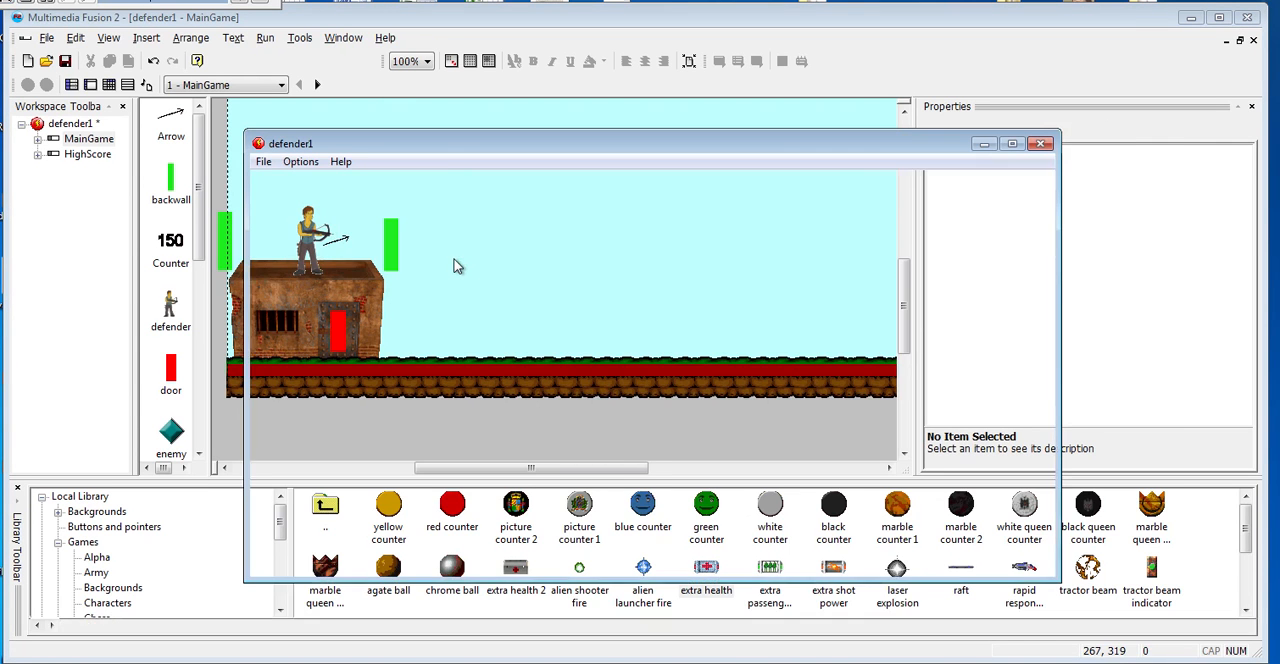
- Test-run the game, fire a series of arrows from the defender, and close the game window
key("space")
key("space")
key("space")
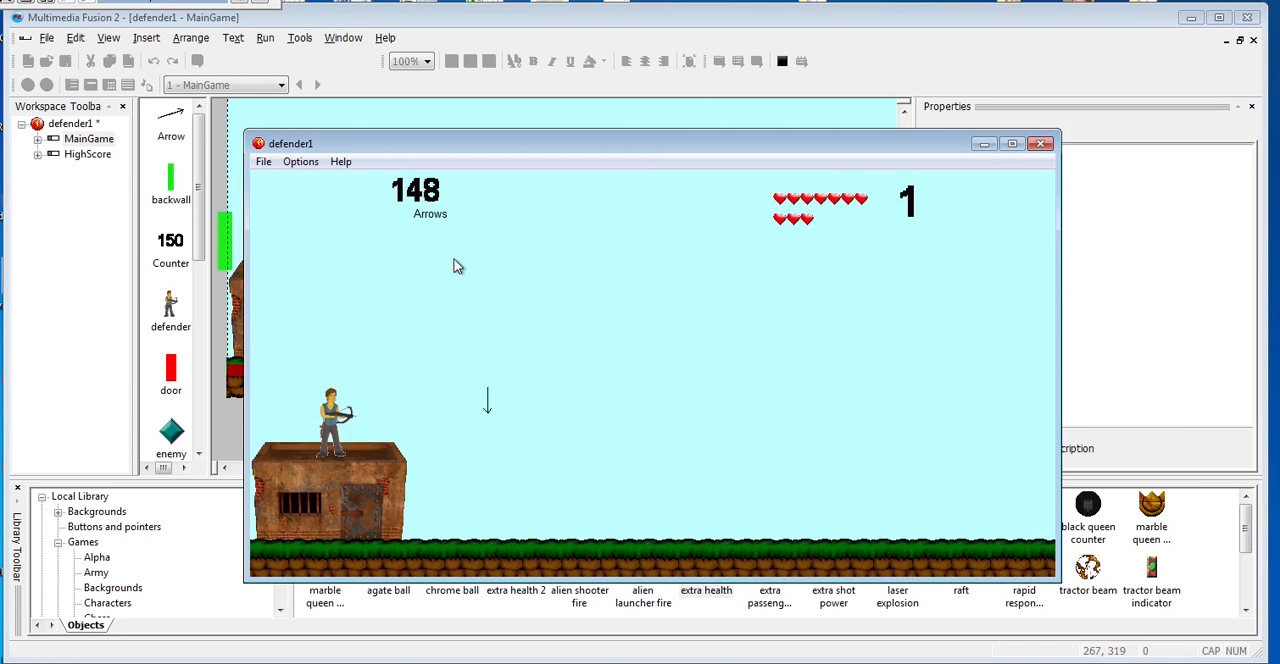
key("space")
key("space")
key("space")
key("space")
key("space")
key("space")
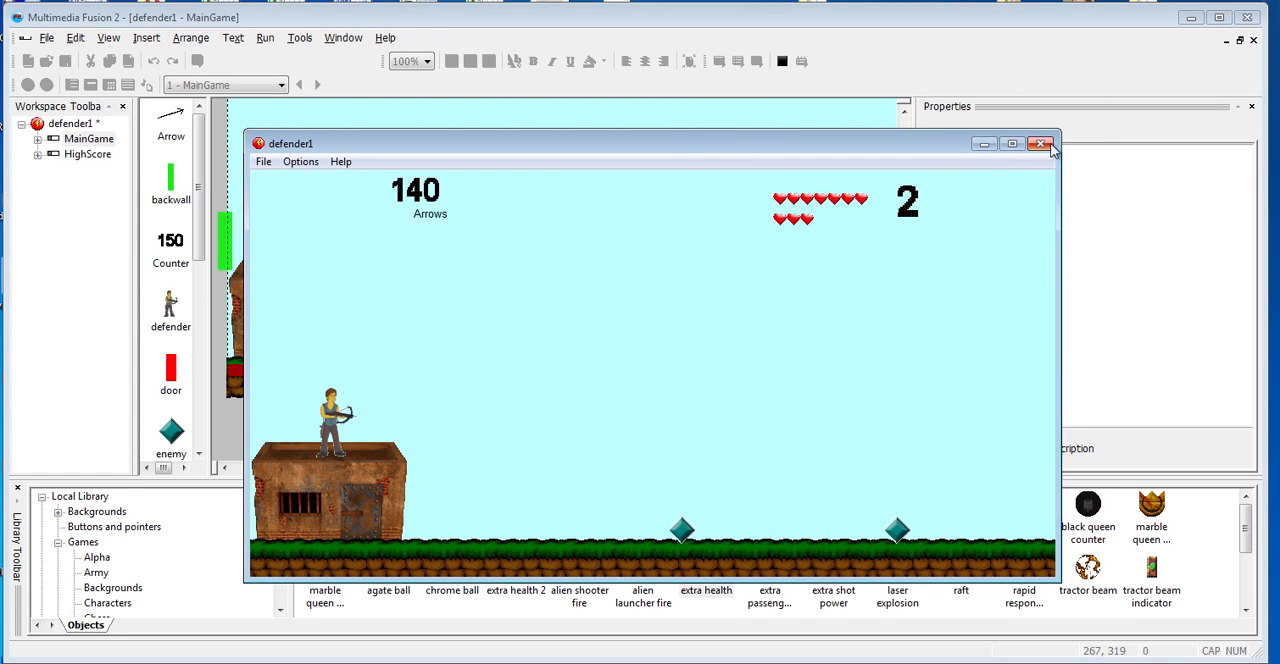
left_click(1041, 144)
- Raise the defender to about X 67, Y 237 and test-run the game again, firing several arrows
left_click_drag(303, 253, 298, 232)
key("F8")
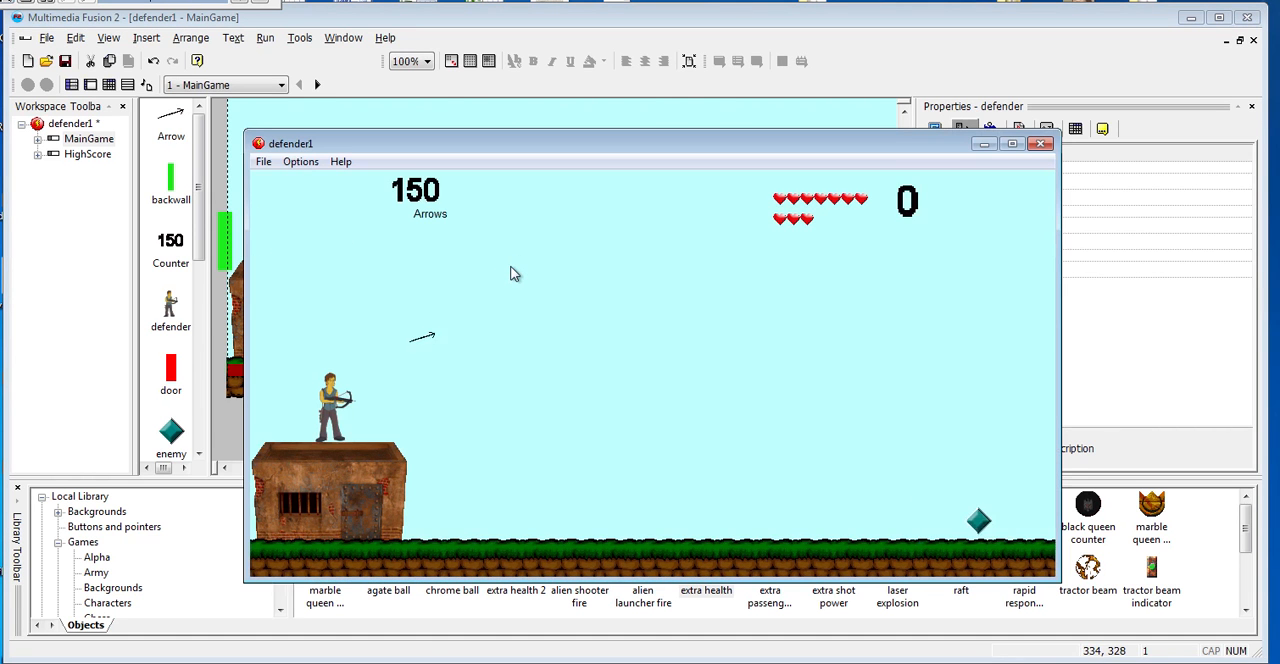
left_click(511, 267)
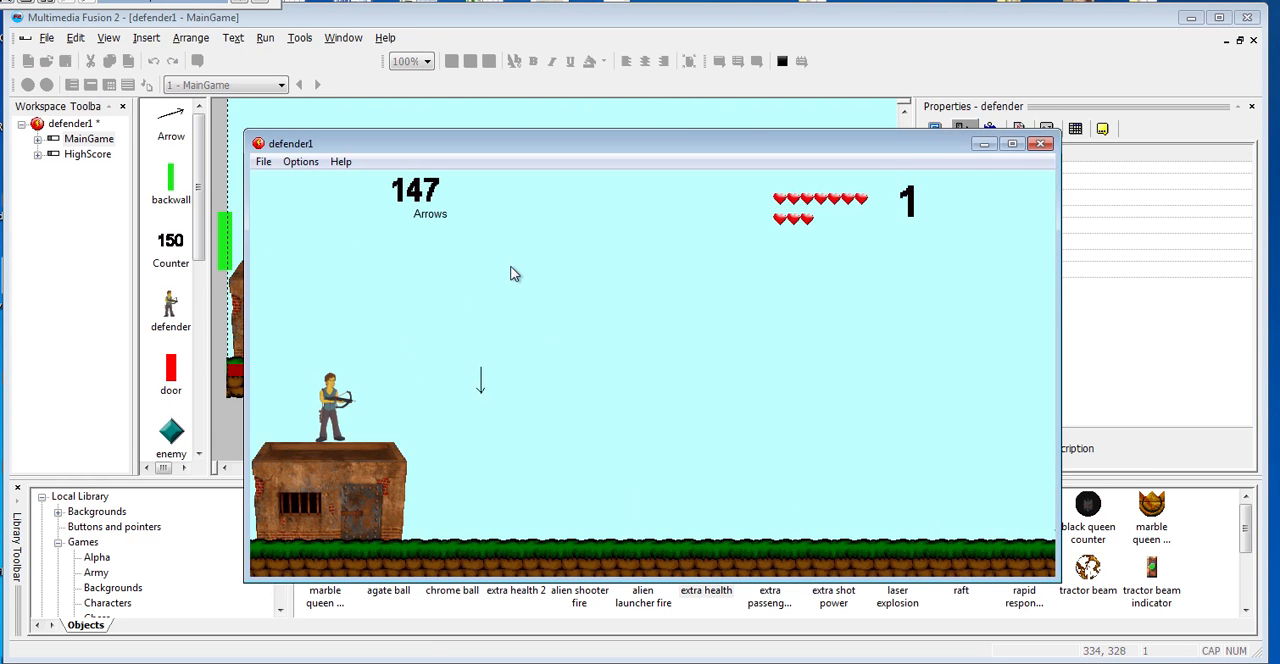
left_click(511, 273)
left_click(511, 273)
left_click(511, 273)
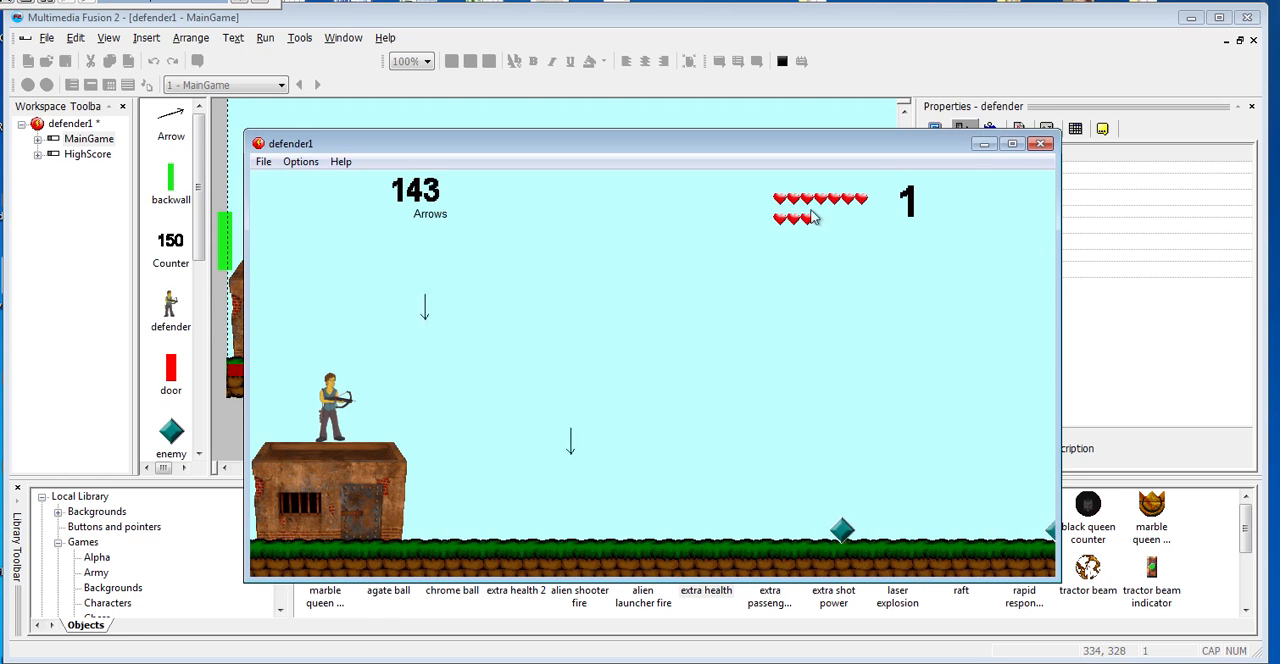
left_click(1040, 143)
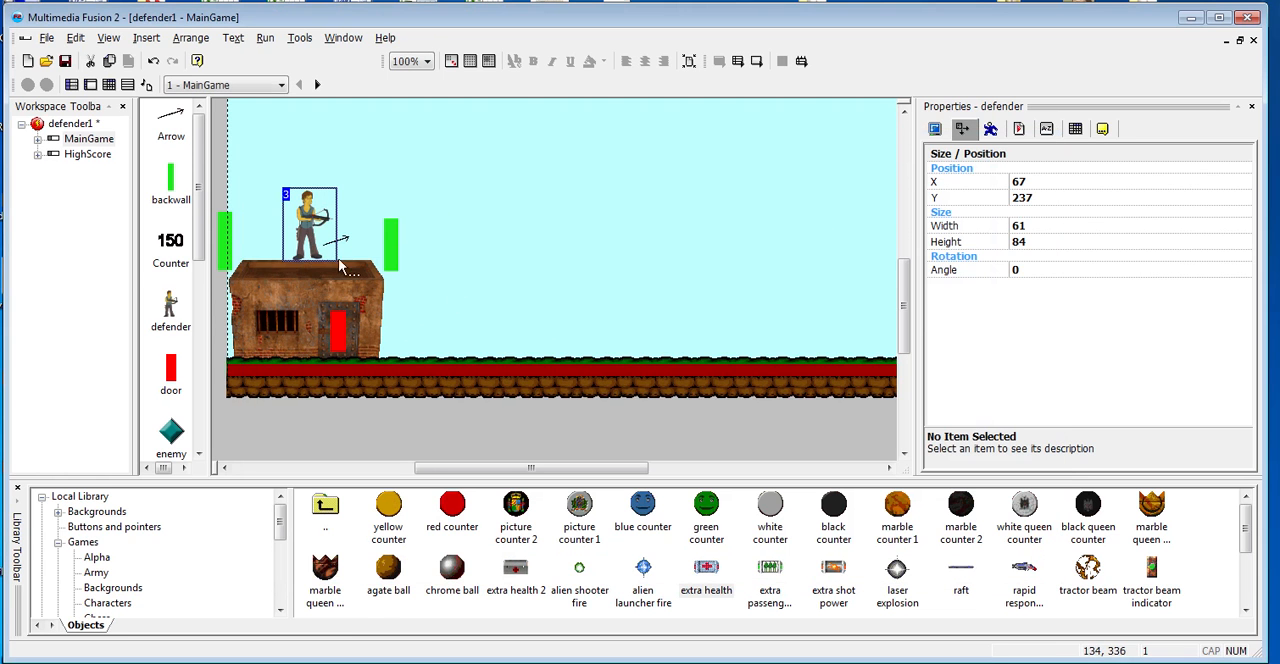
- Lower the defender onto the building's roof at about X 68, Y 250
left_click(309, 229)
left_click(309, 229)
left_click_drag(309, 229, 307, 251)
left_click(308, 257)
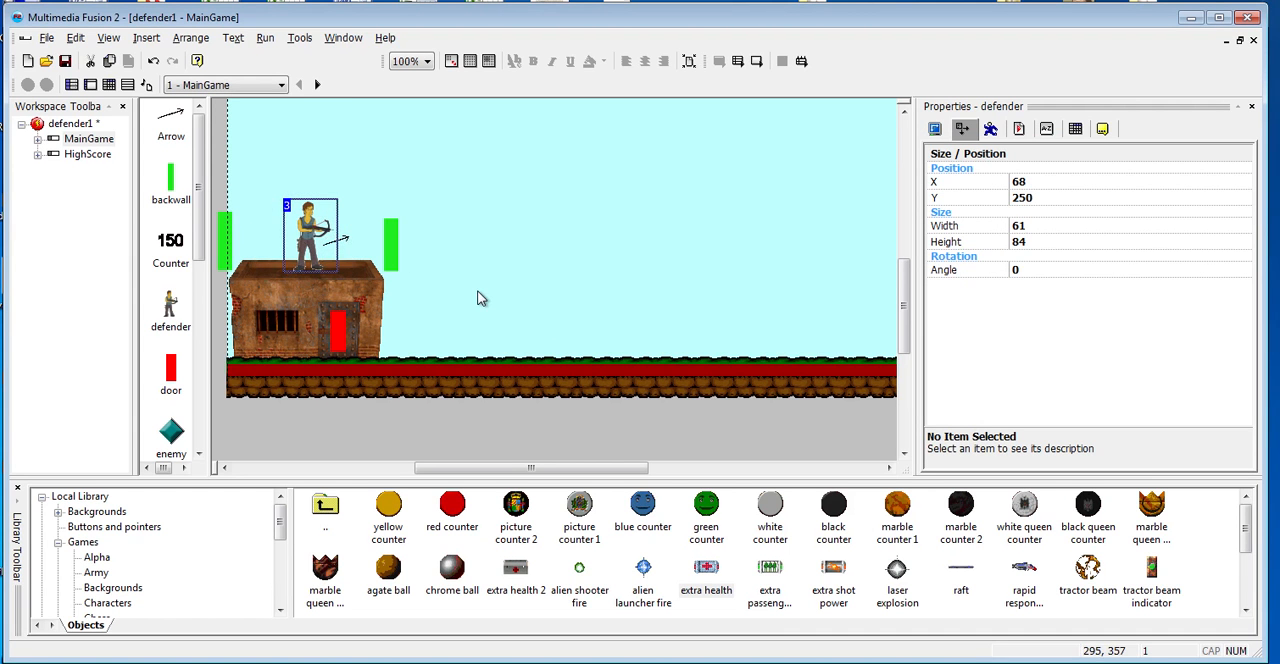
- Move the space-bar event's arrow creation point to X 47, Y 11 relative to the defender and test-run the game
key("ctrl+e")
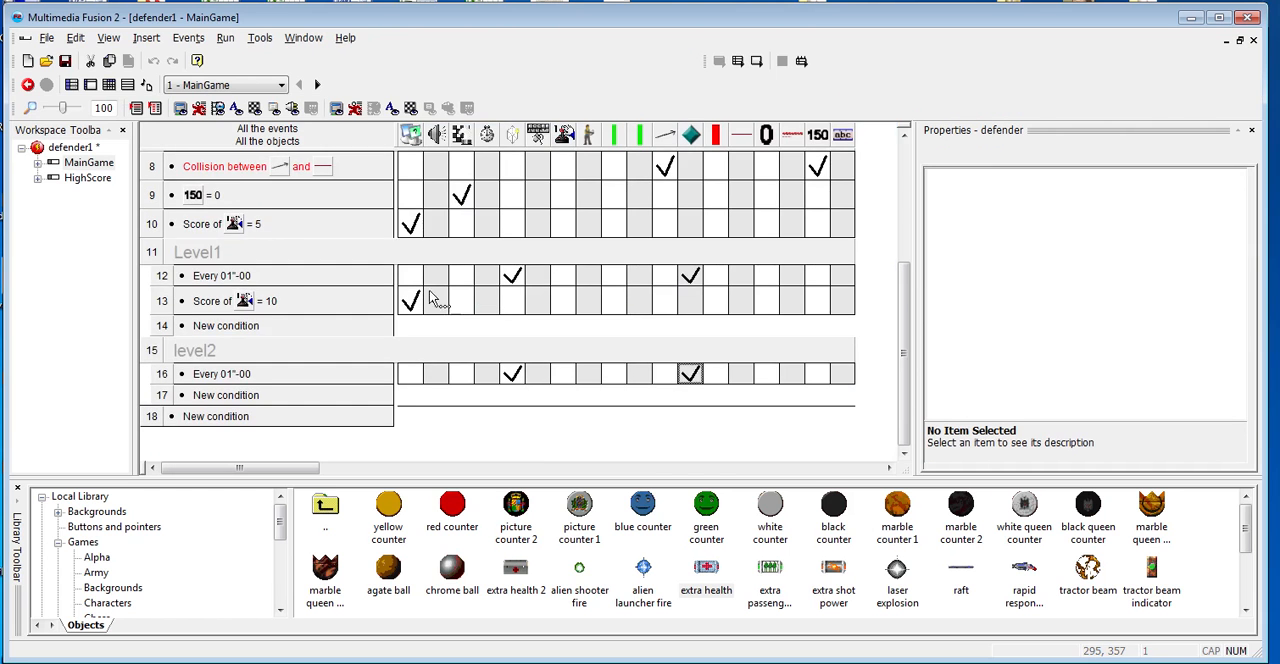
scroll(262, 298, "up", 5)
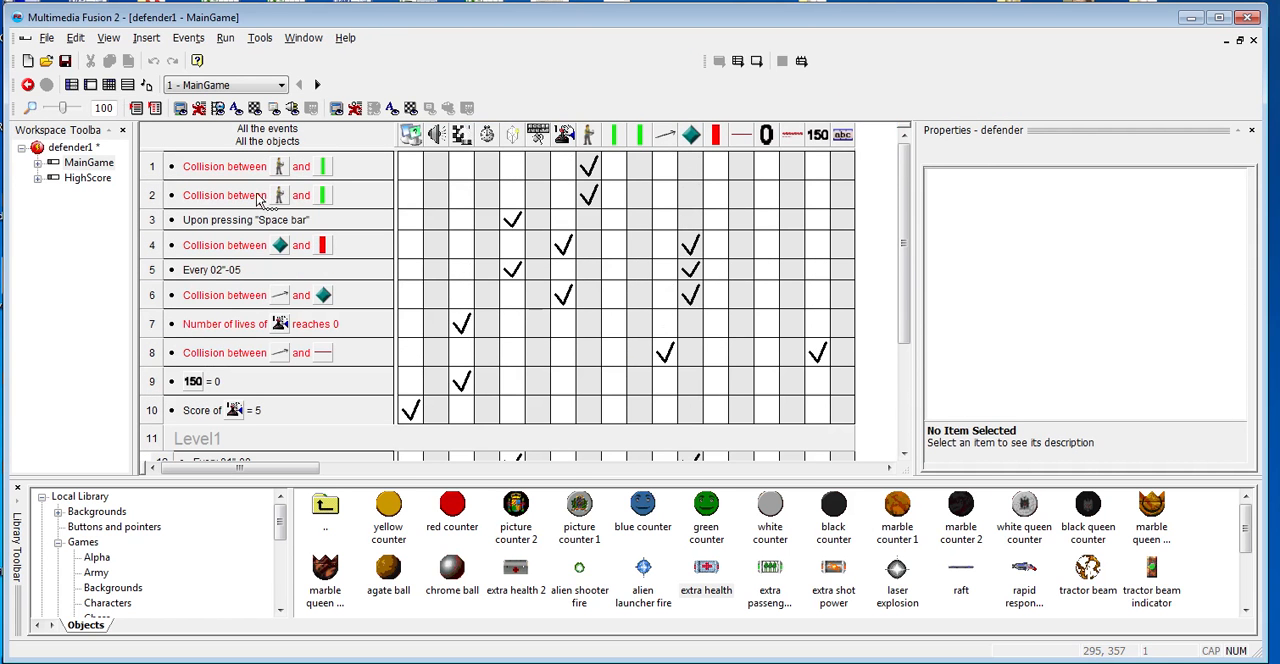
mouse_move(522, 226)
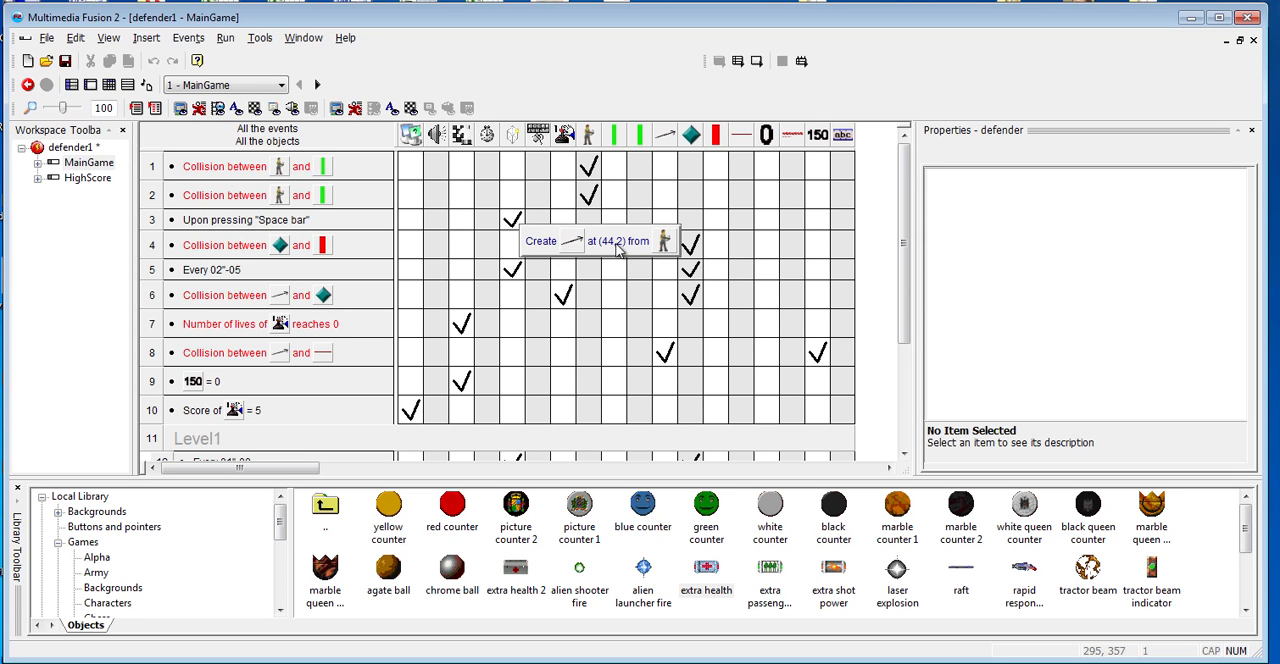
left_click(513, 224)
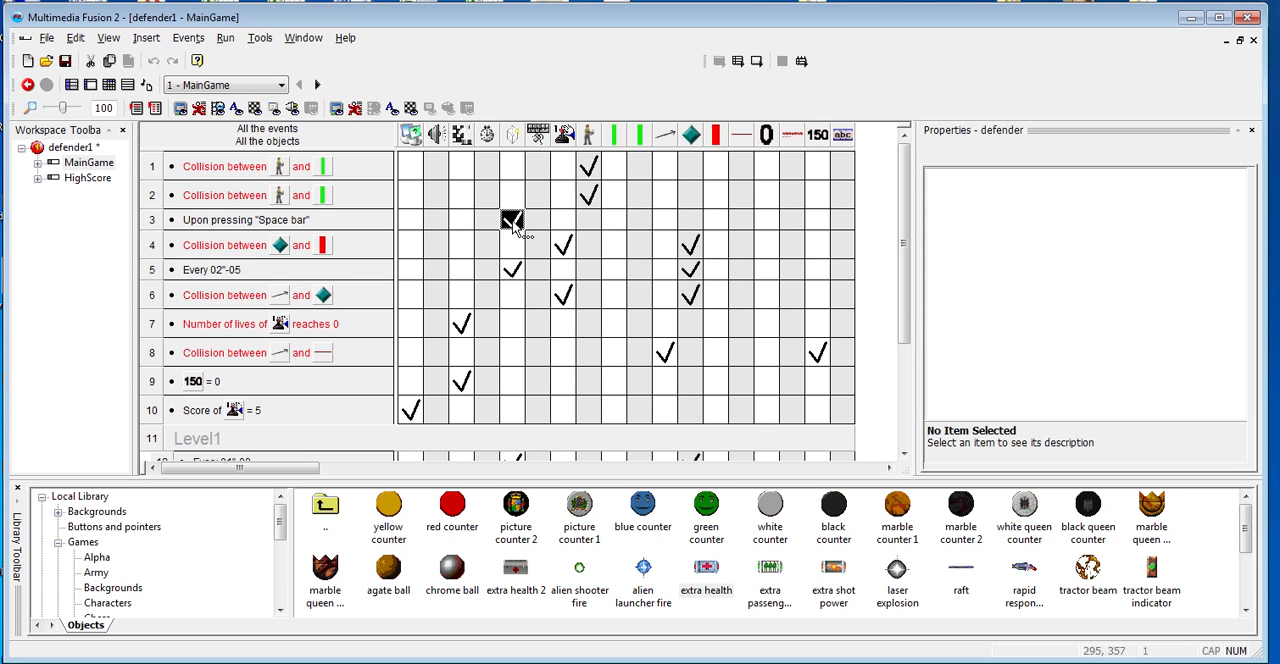
double_click(513, 224)
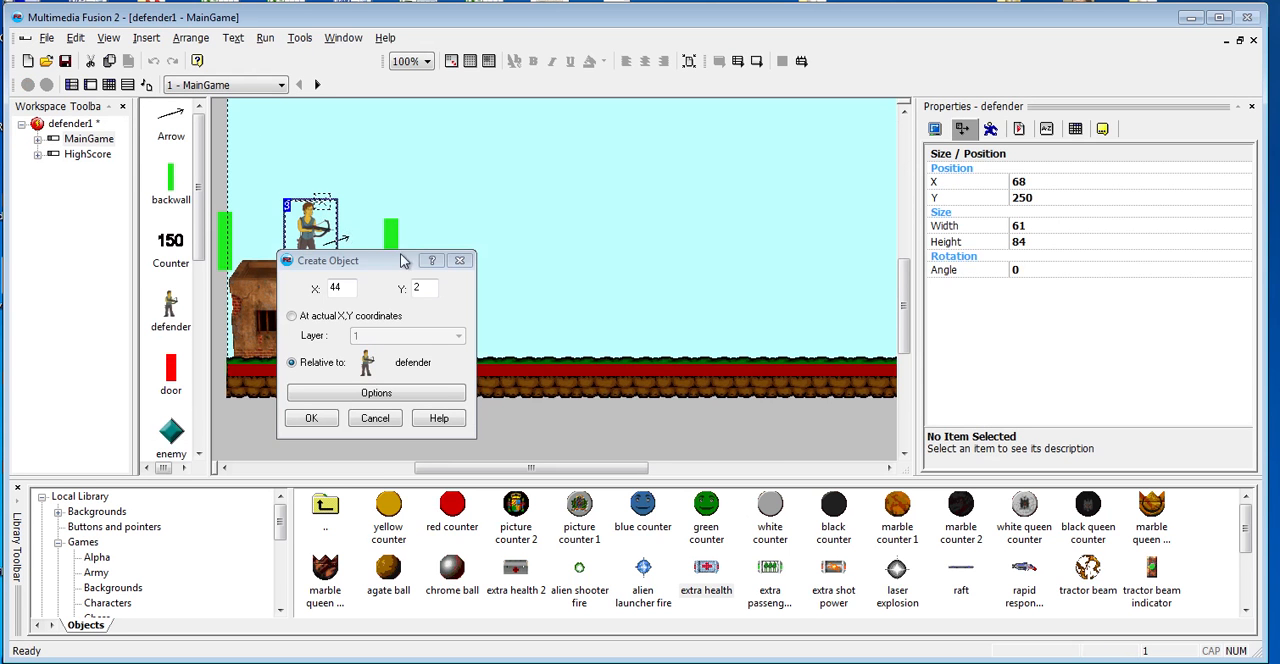
left_click_drag(400, 263, 576, 254)
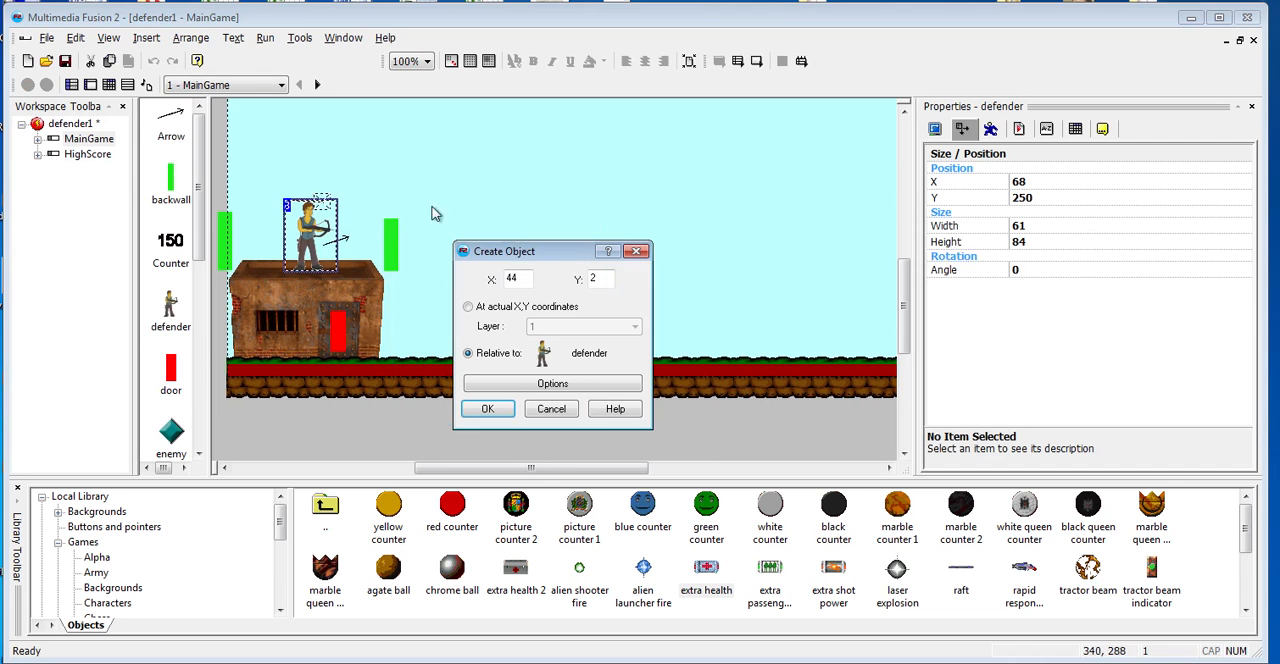
left_click(327, 211)
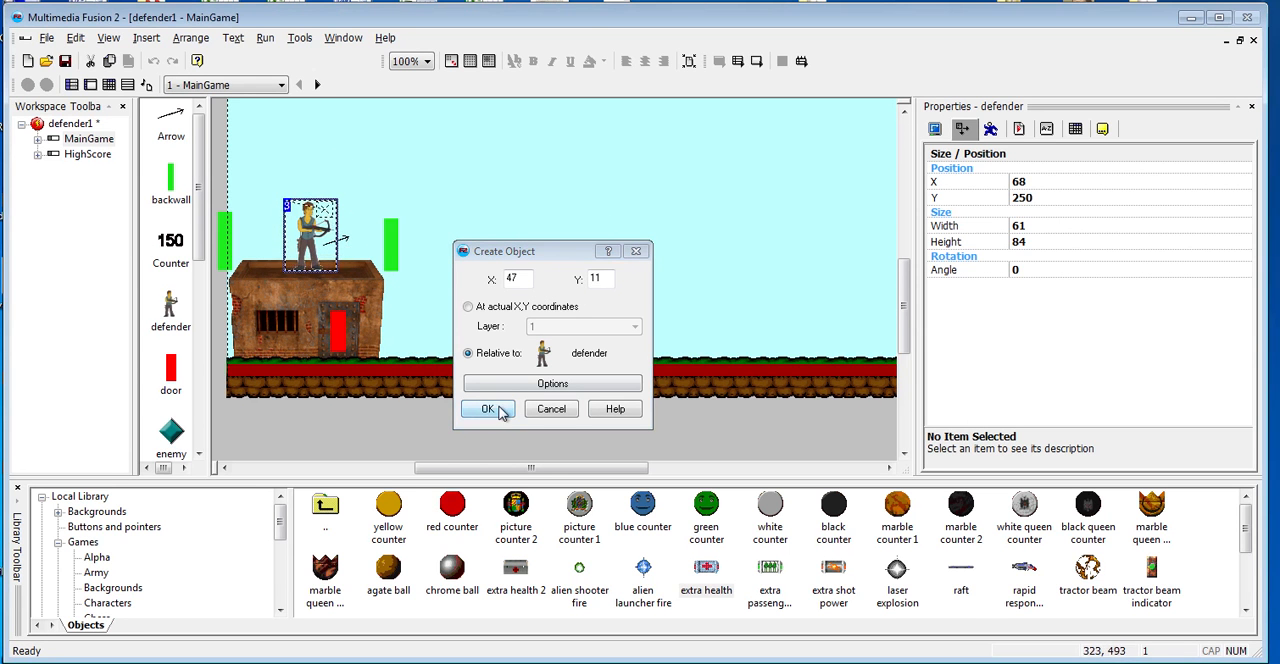
left_click(499, 410)
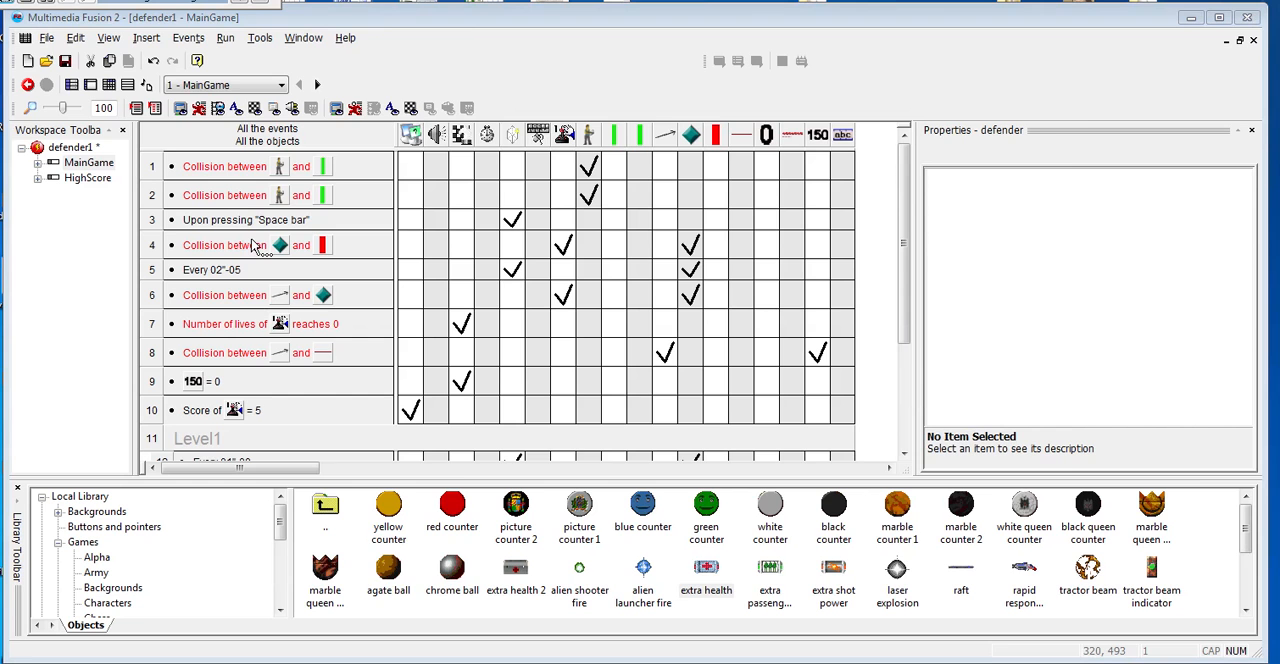
key("F8")
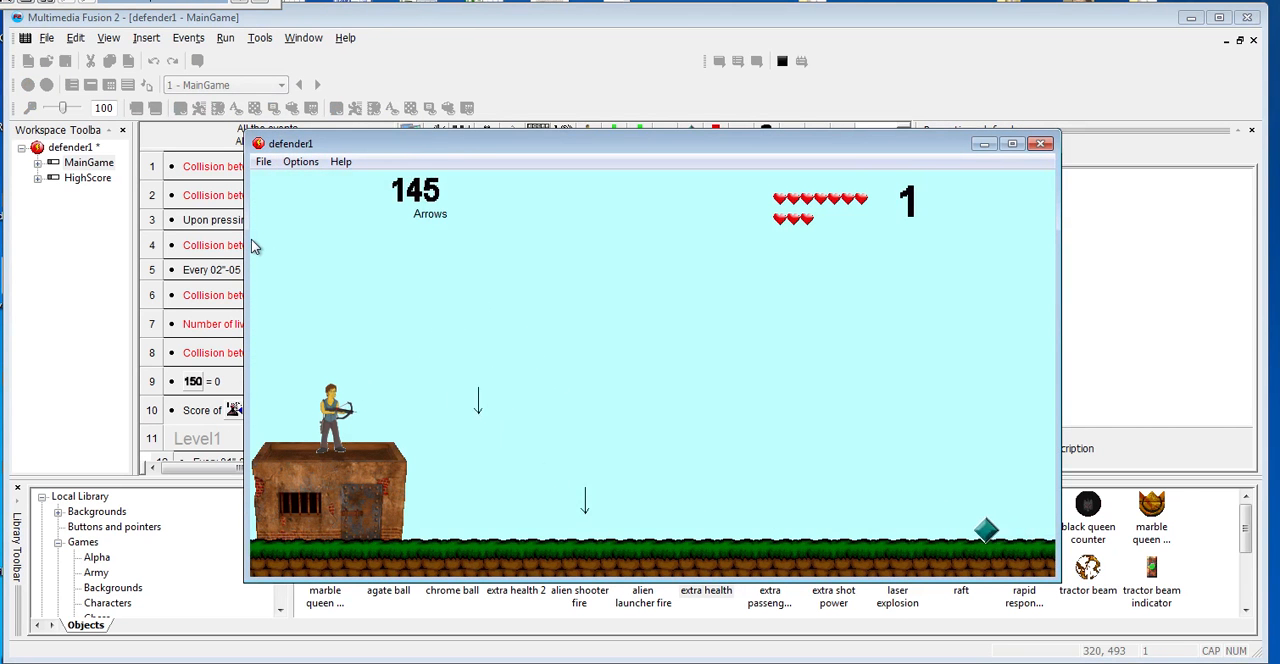
left_click(1041, 145)
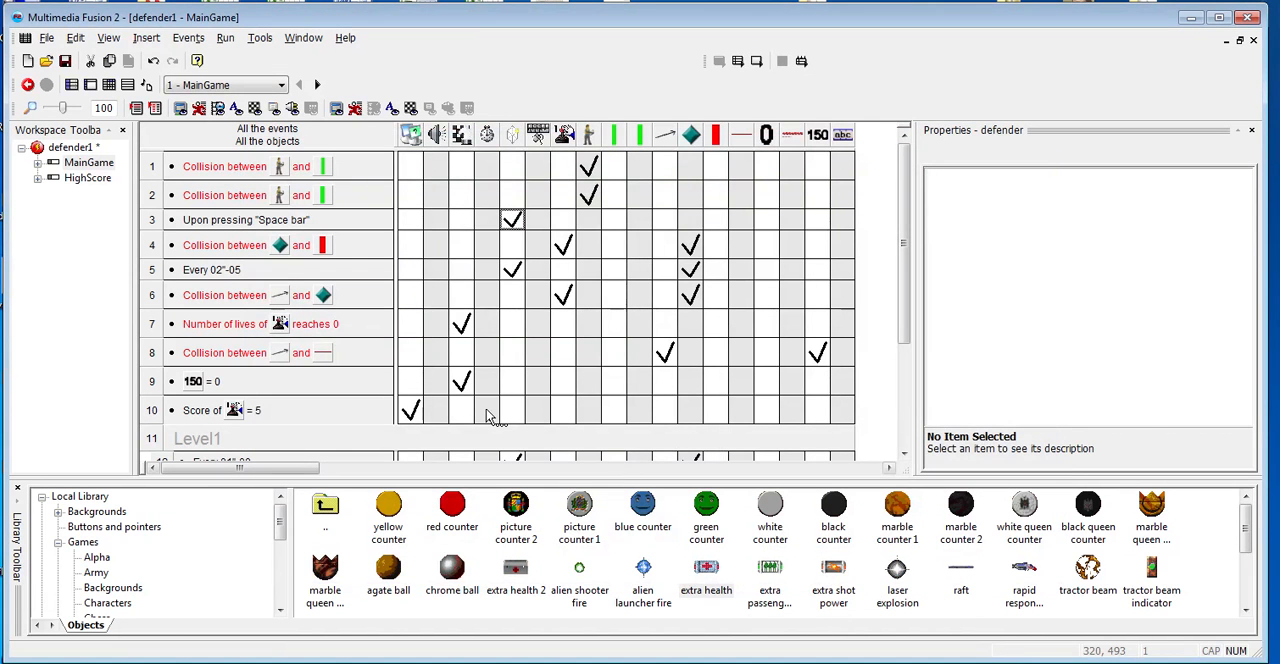
- Open the enemy's graphic beyond the frame's right edge for editing and erase its diamond image
key("ctrl+m")
left_click_drag(556, 470, 714, 467)
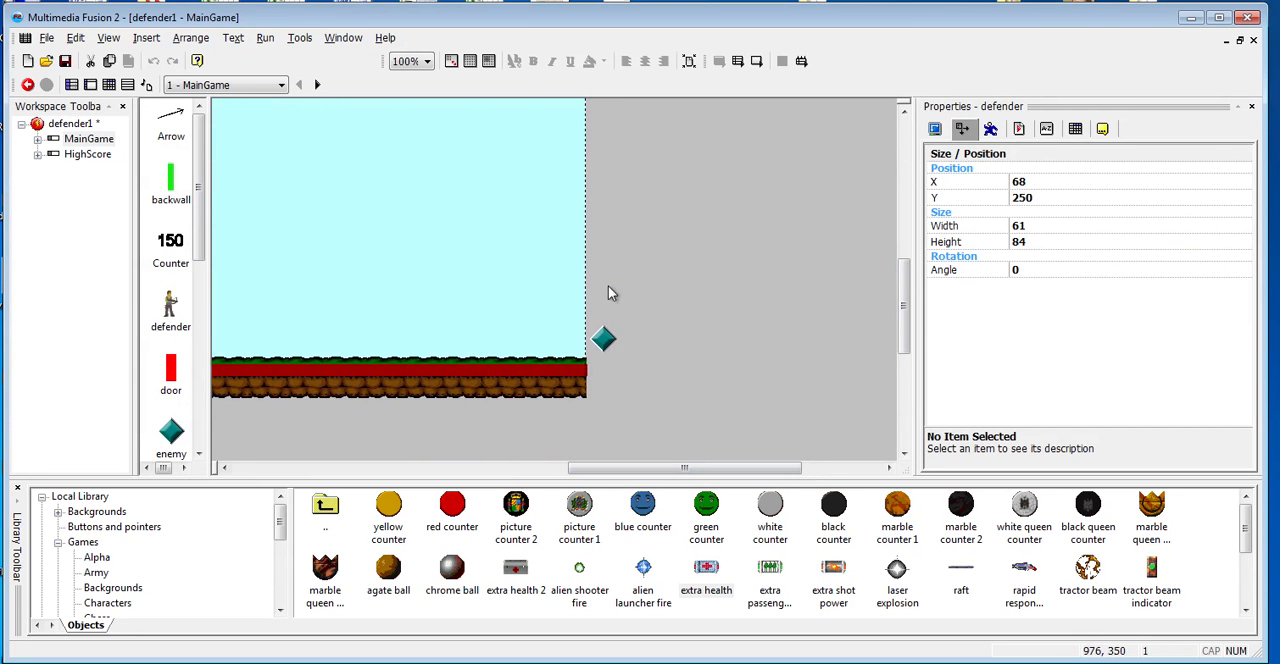
double_click(603, 338)
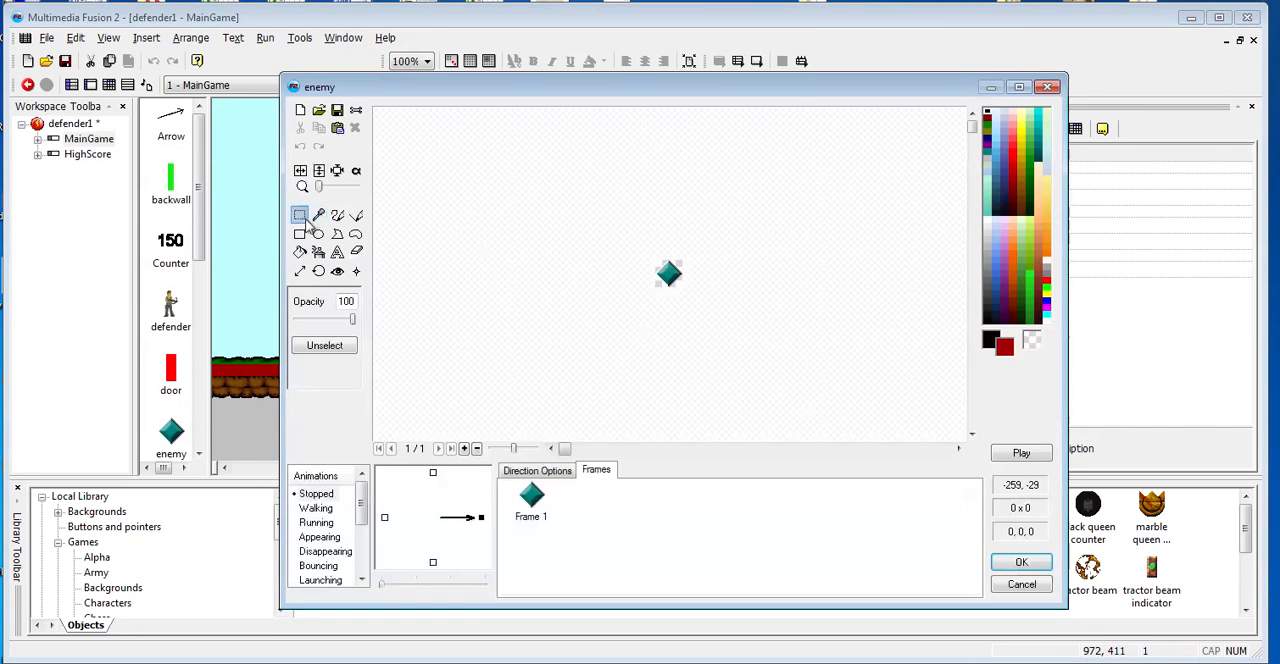
left_click_drag(541, 221, 691, 332)
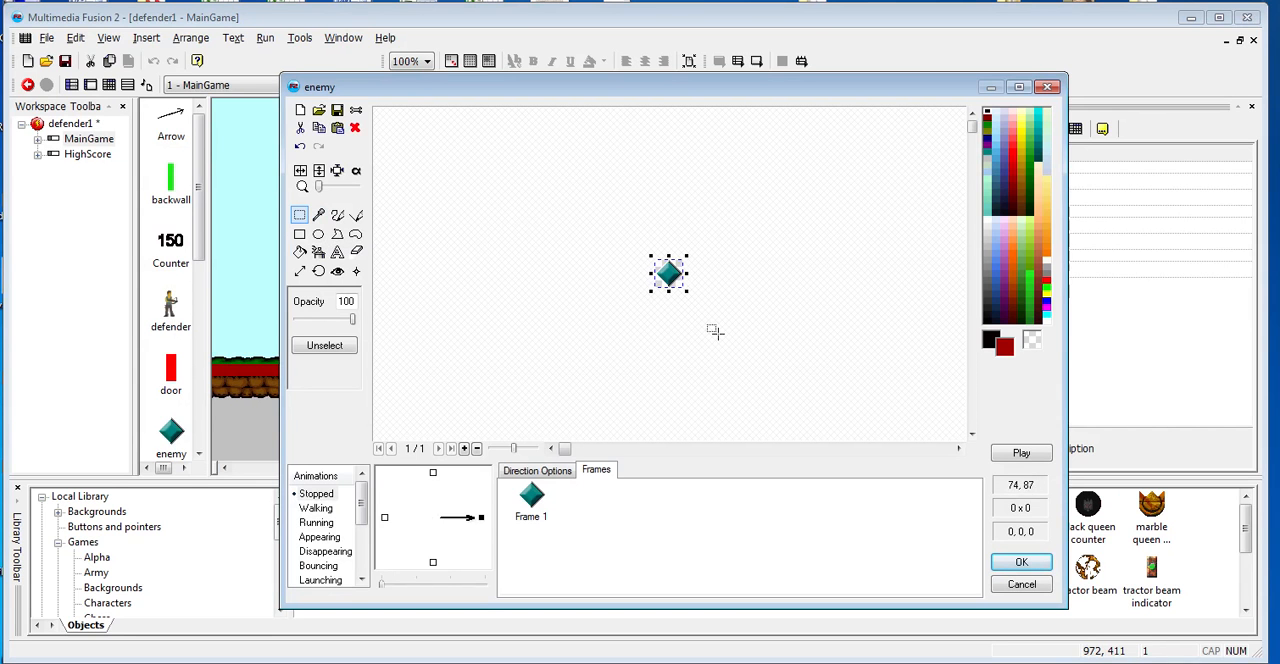
key("Delete")
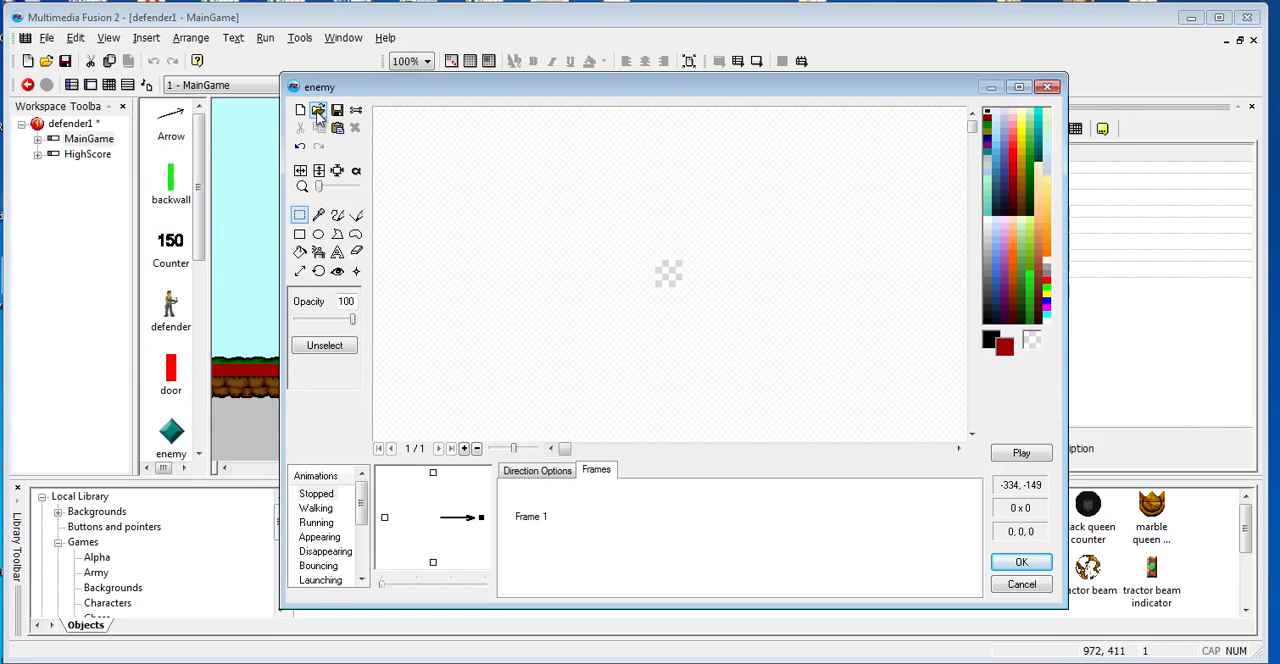
- Import the zombie image for the enemy with white (255,255,255) as the transparent color, and flip it horizontally
left_click(318, 110)
double_click(550, 293)
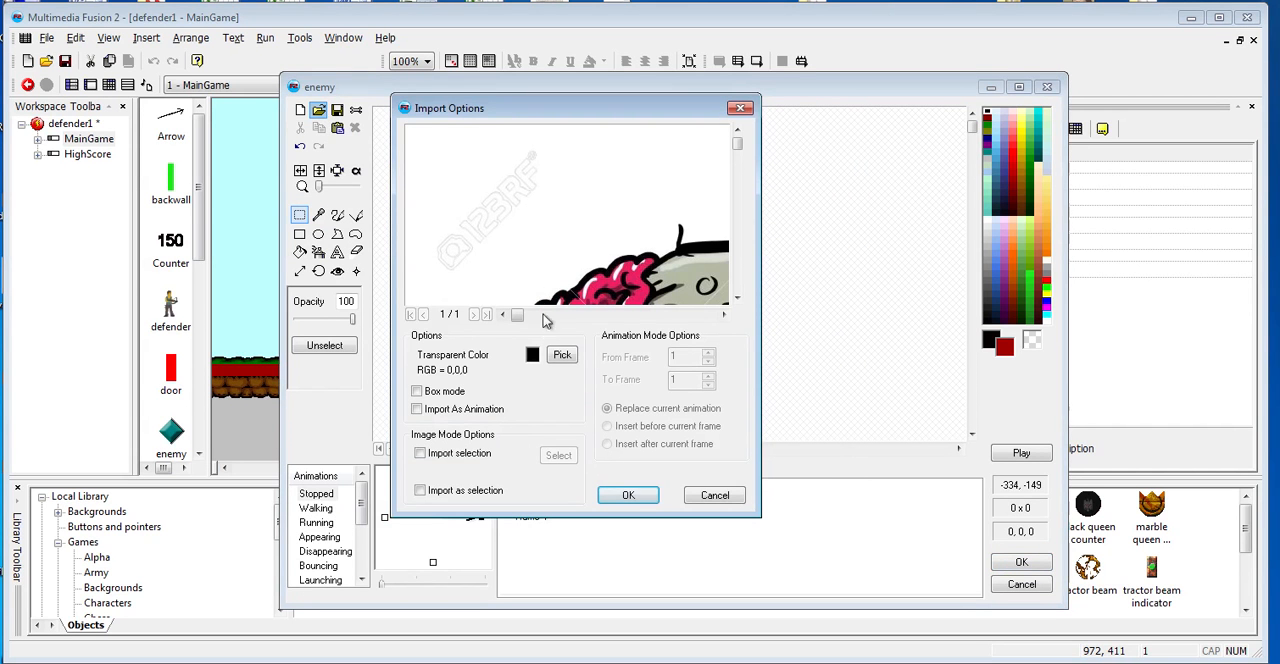
left_click(550, 350)
left_click(545, 172)
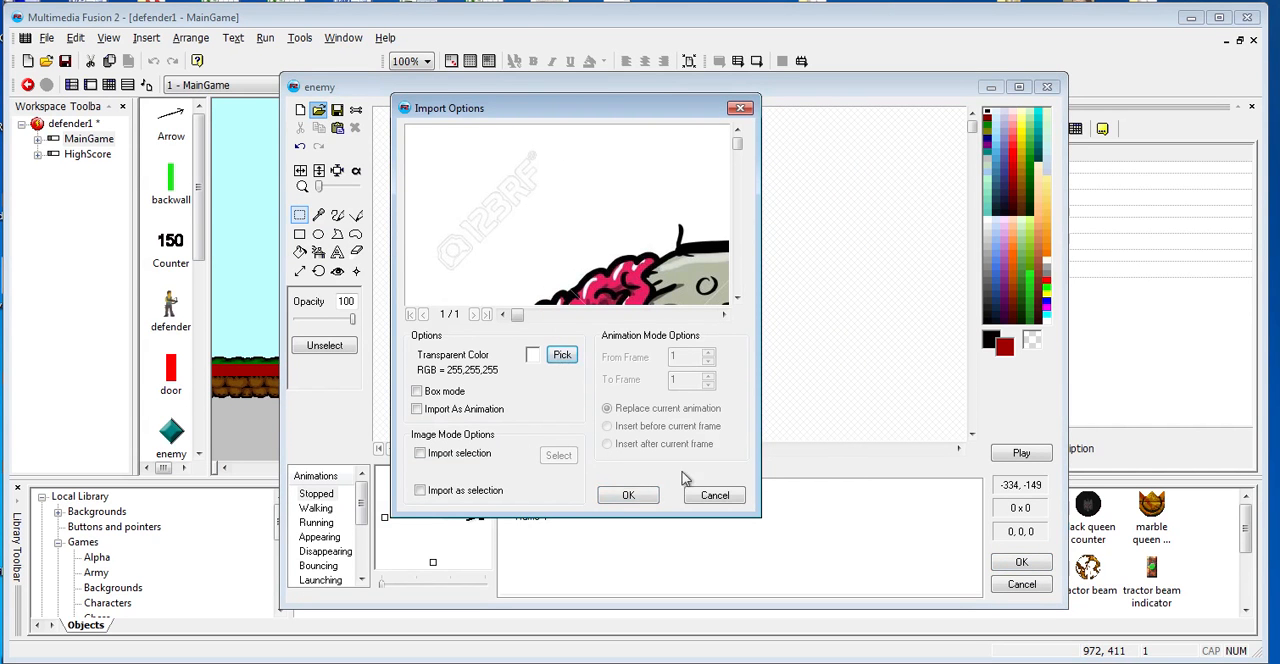
left_click(627, 496)
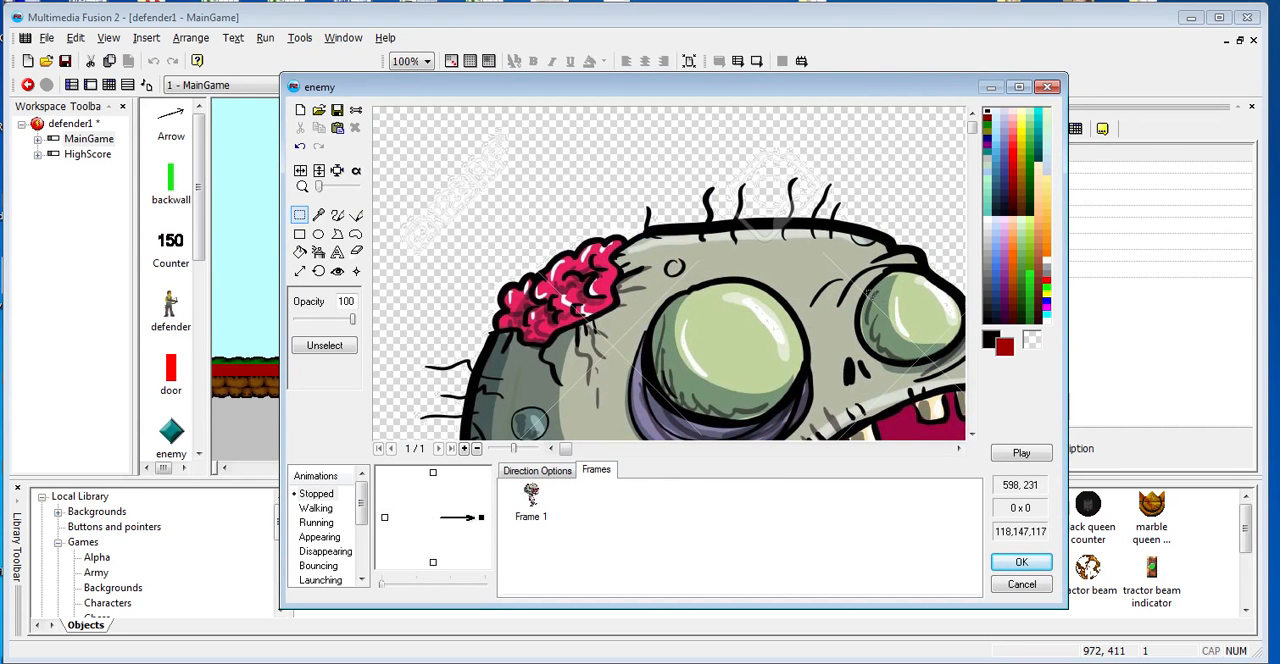
left_click(299, 172)
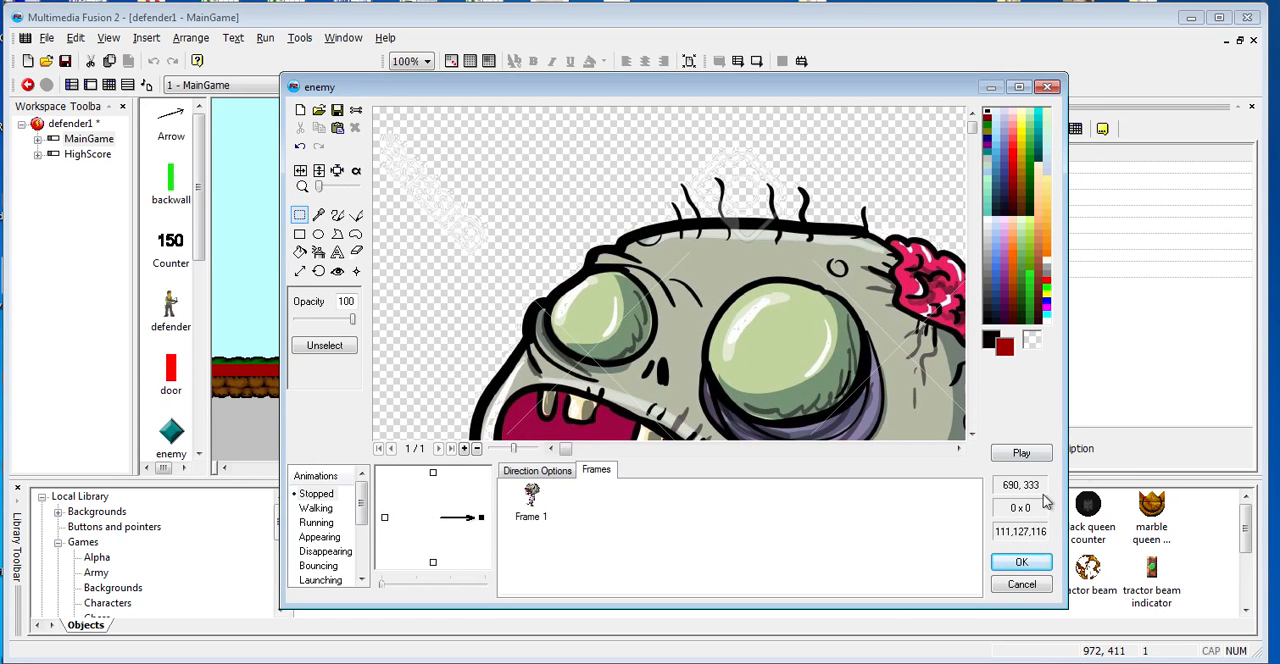
left_click(1022, 562)
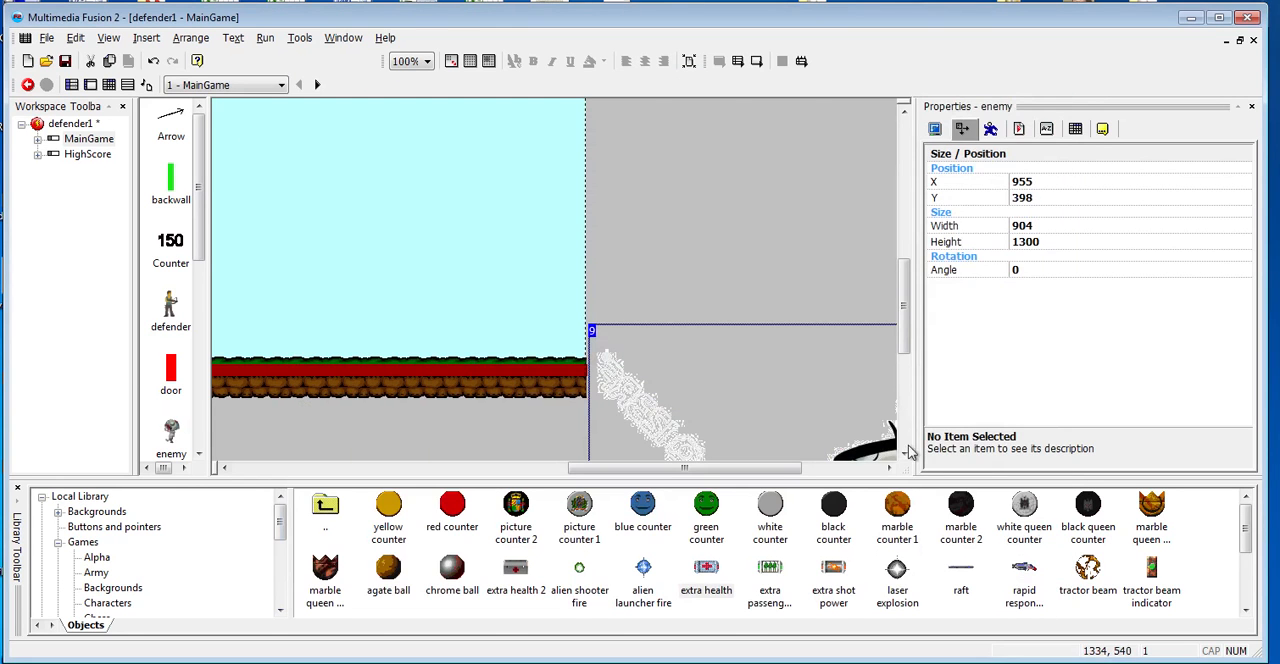
- Set the enemy's size to a width of 65 and a height of 95
left_click(1040, 227)
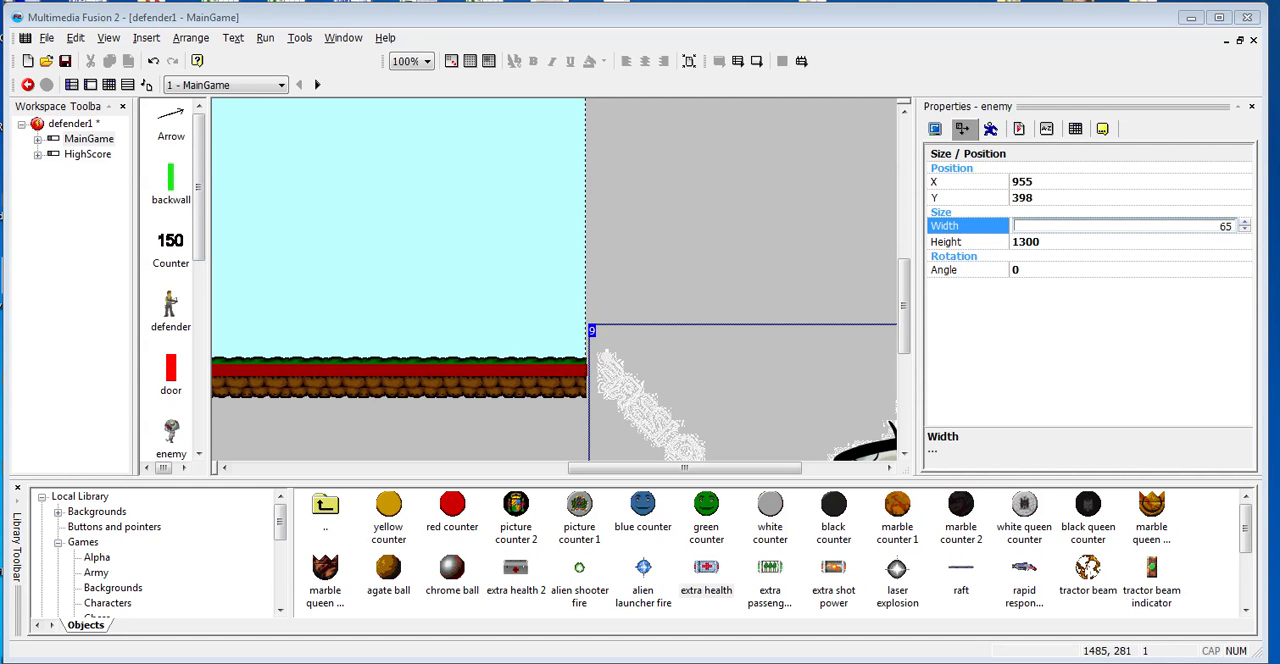
left_click(1054, 242)
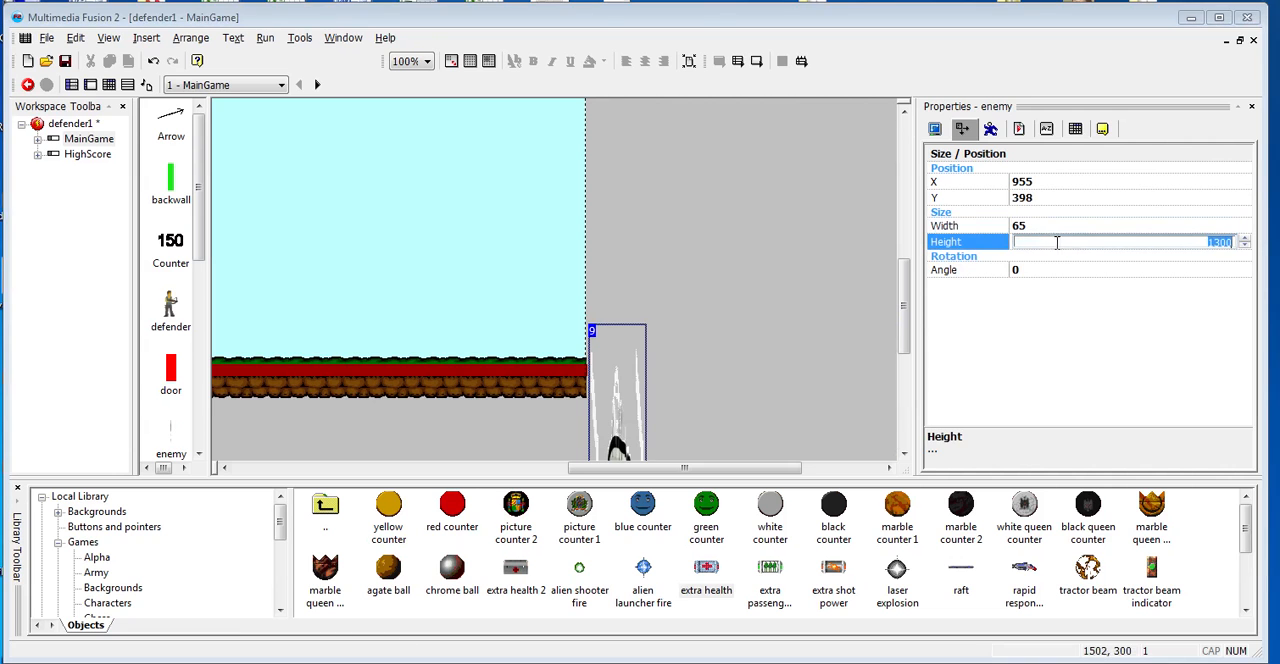
type("95")
key("Return")
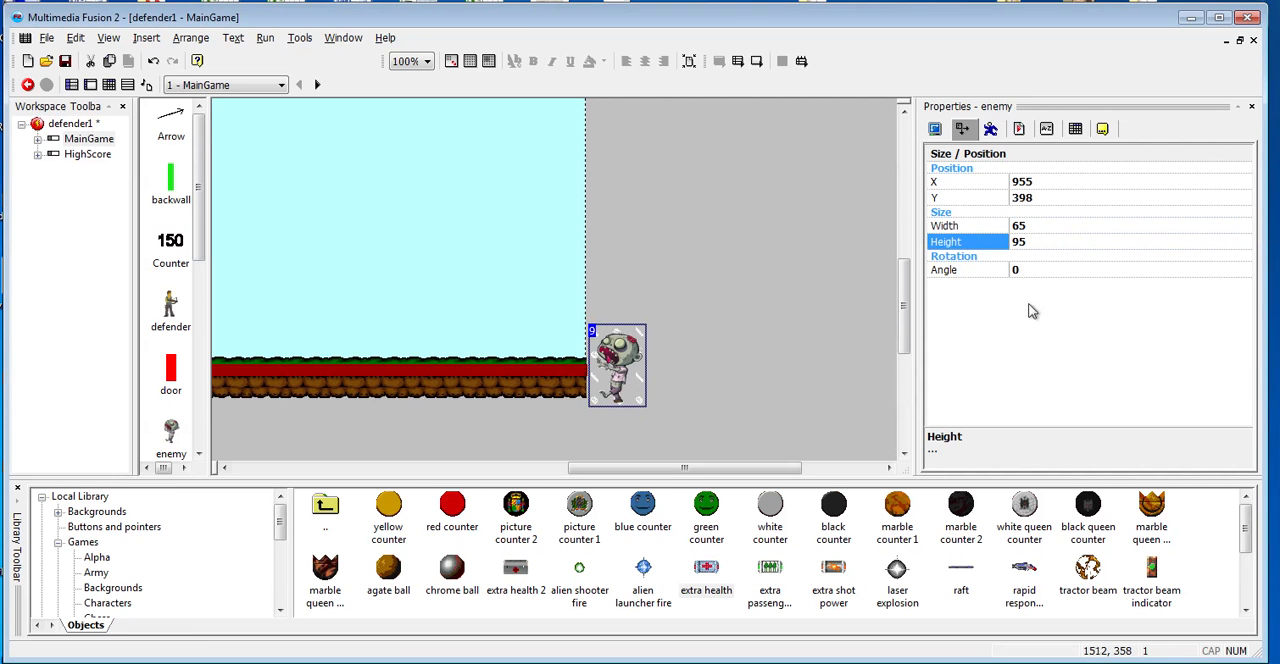
- Move the enemy up to ground level, straddling the frame's right edge, and test-run the game
left_click_drag(620, 365, 615, 322)
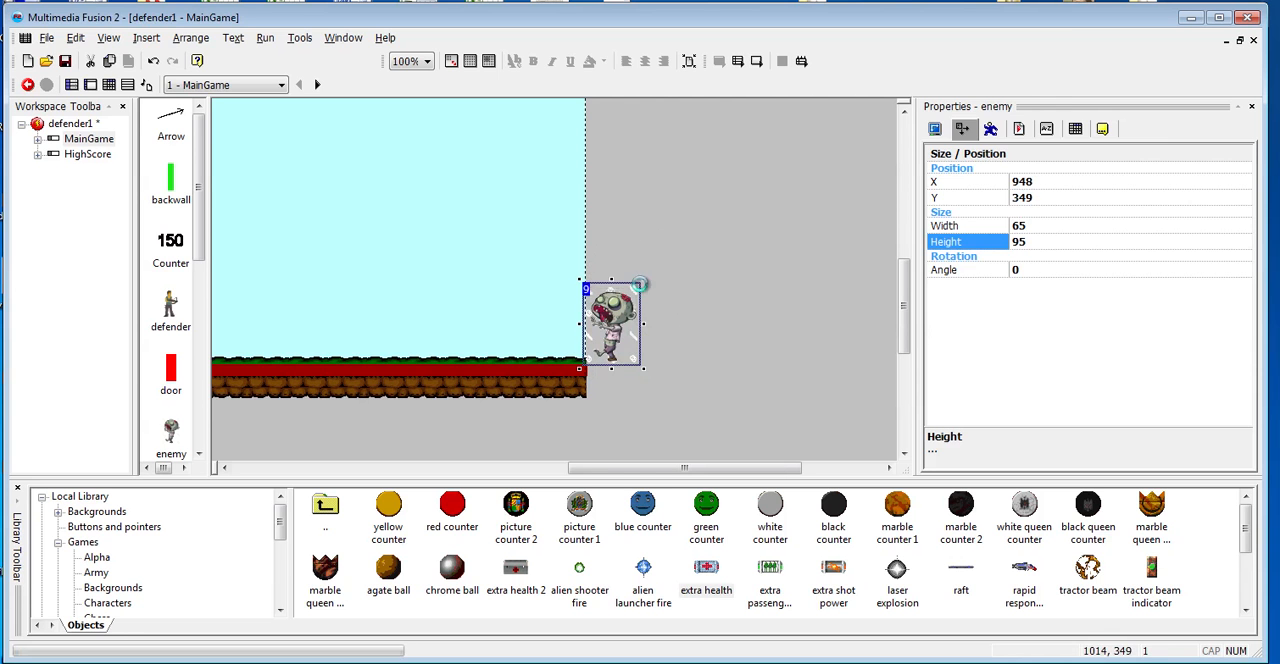
left_click(685, 308)
left_click_drag(615, 362, 590, 353)
left_click(652, 360)
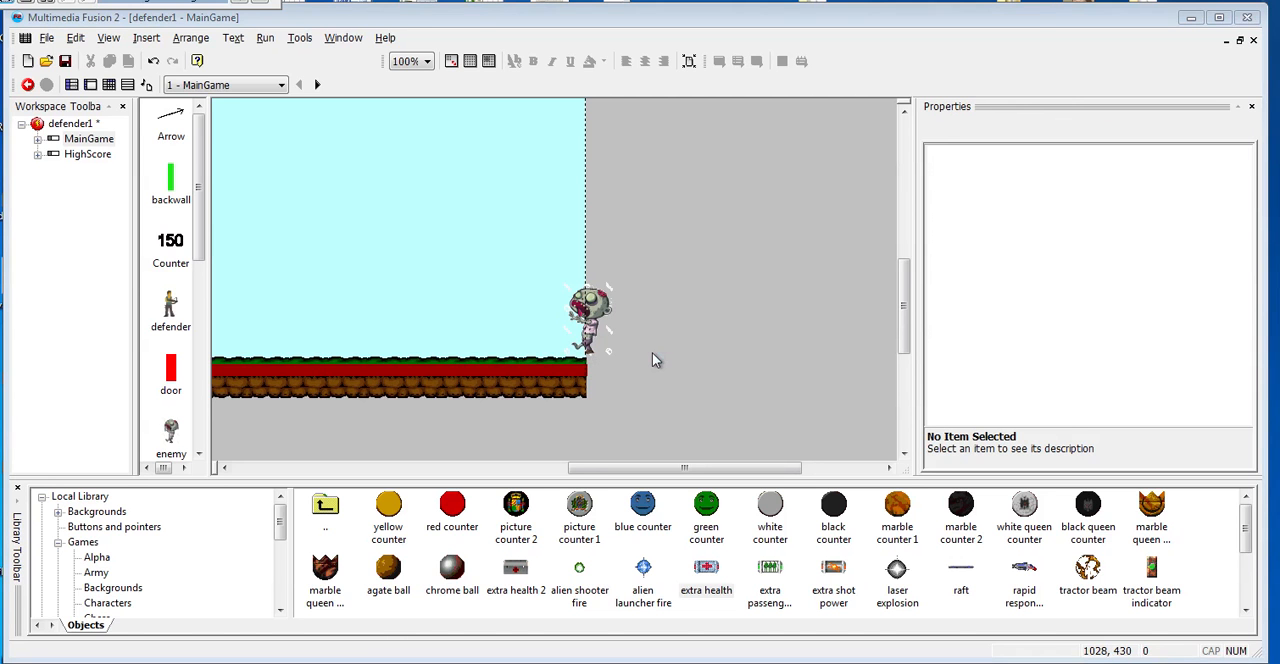
key("F8")
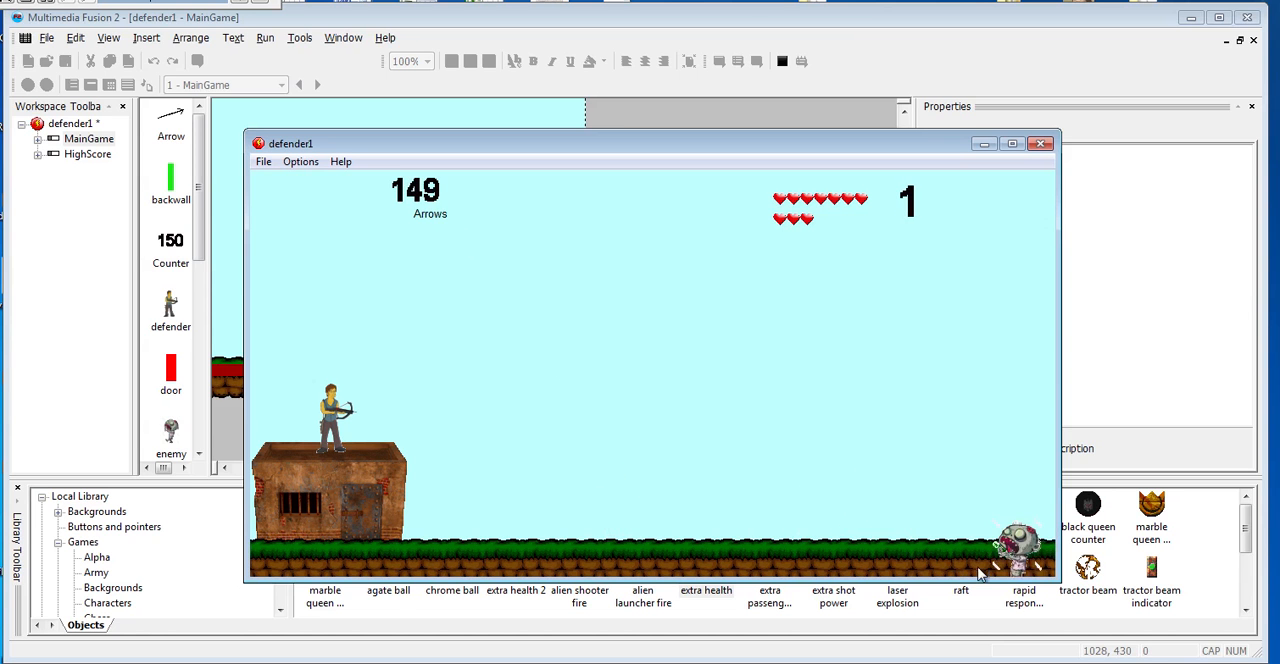
left_click(1040, 143)
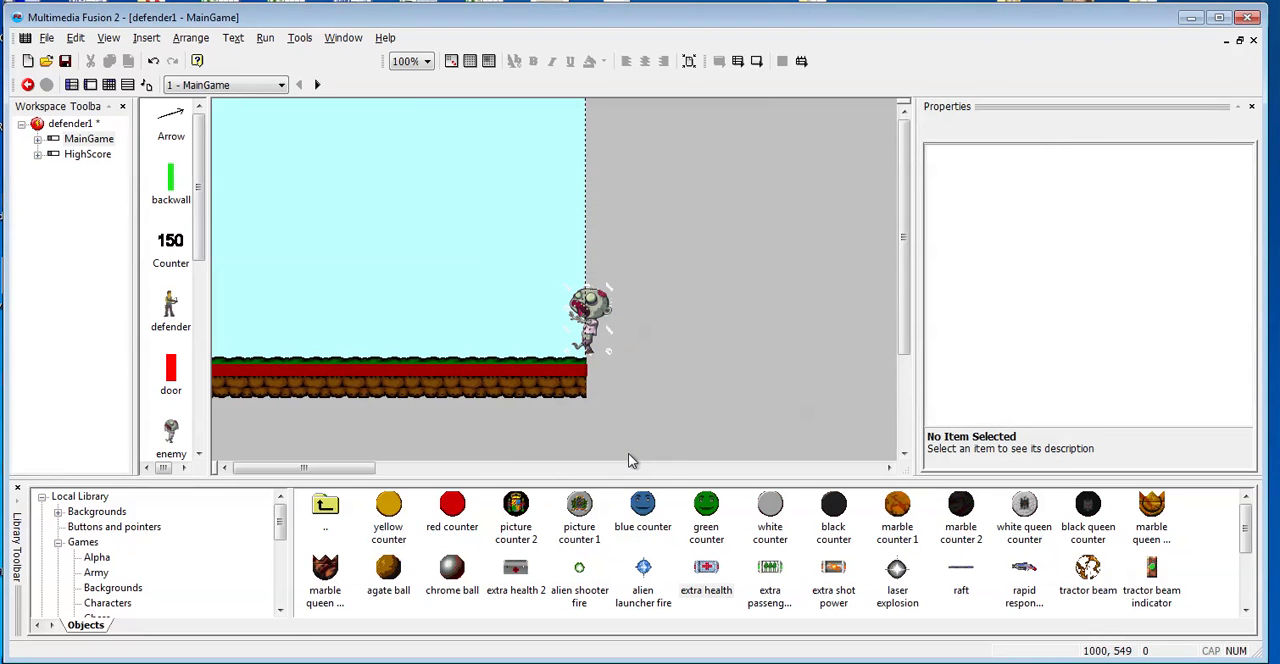
- In the event editor, set the enemy creation point of Level1's "Every 01"-00" event to (959,354) on layer 1
key("ctrl+e")
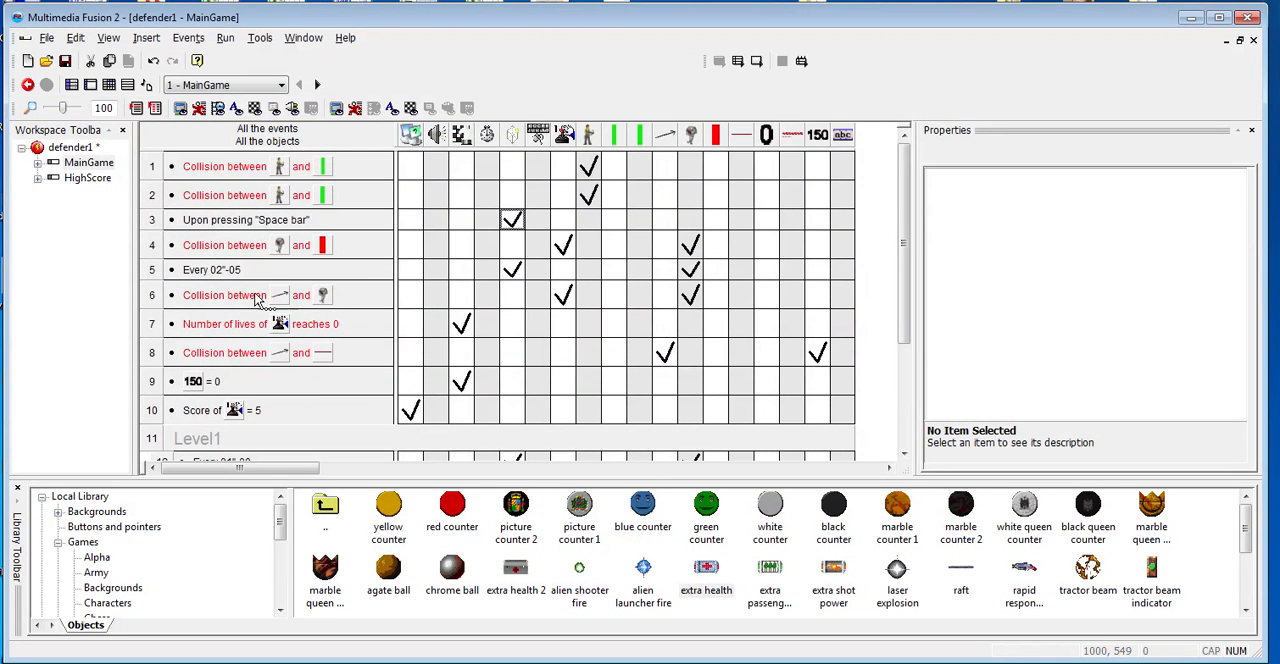
scroll(300, 364, "down", 1)
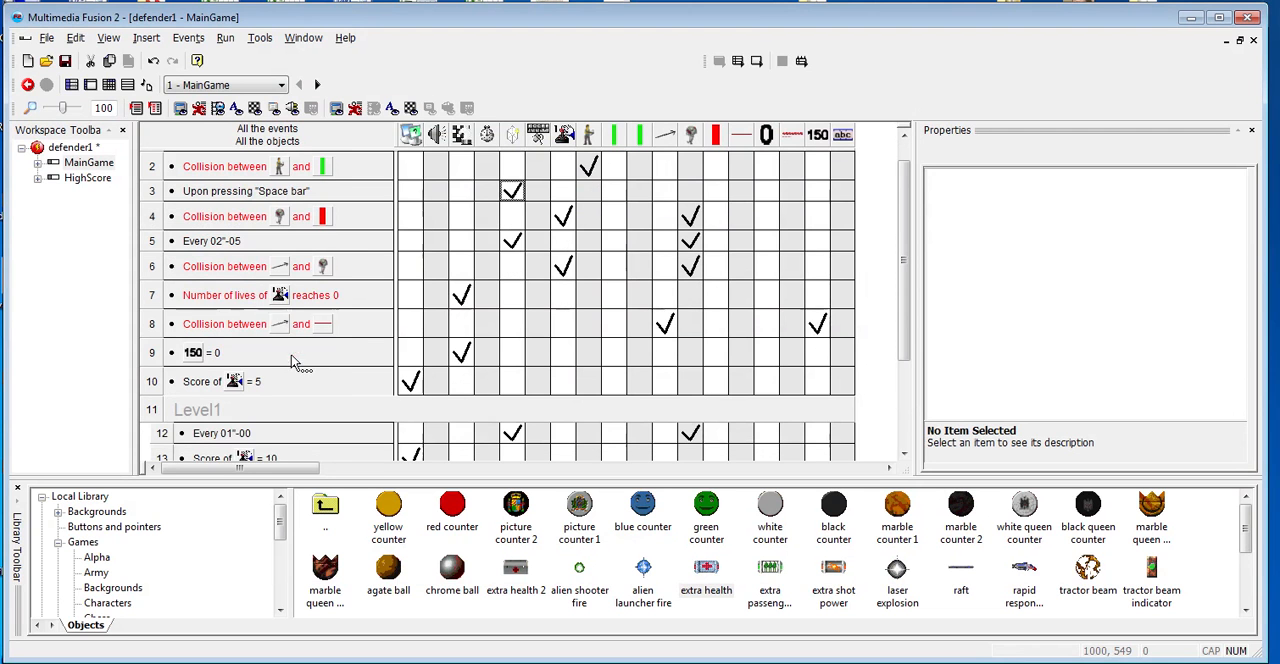
scroll(302, 312, "up", 1)
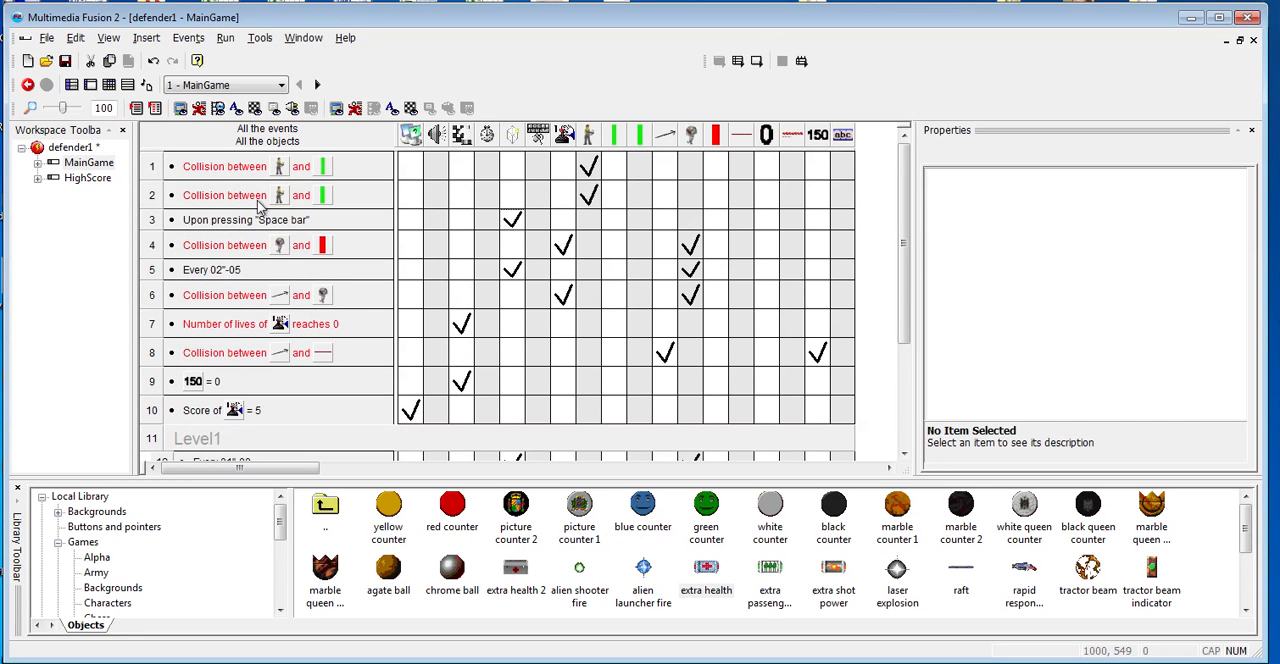
scroll(275, 323, "down", 2)
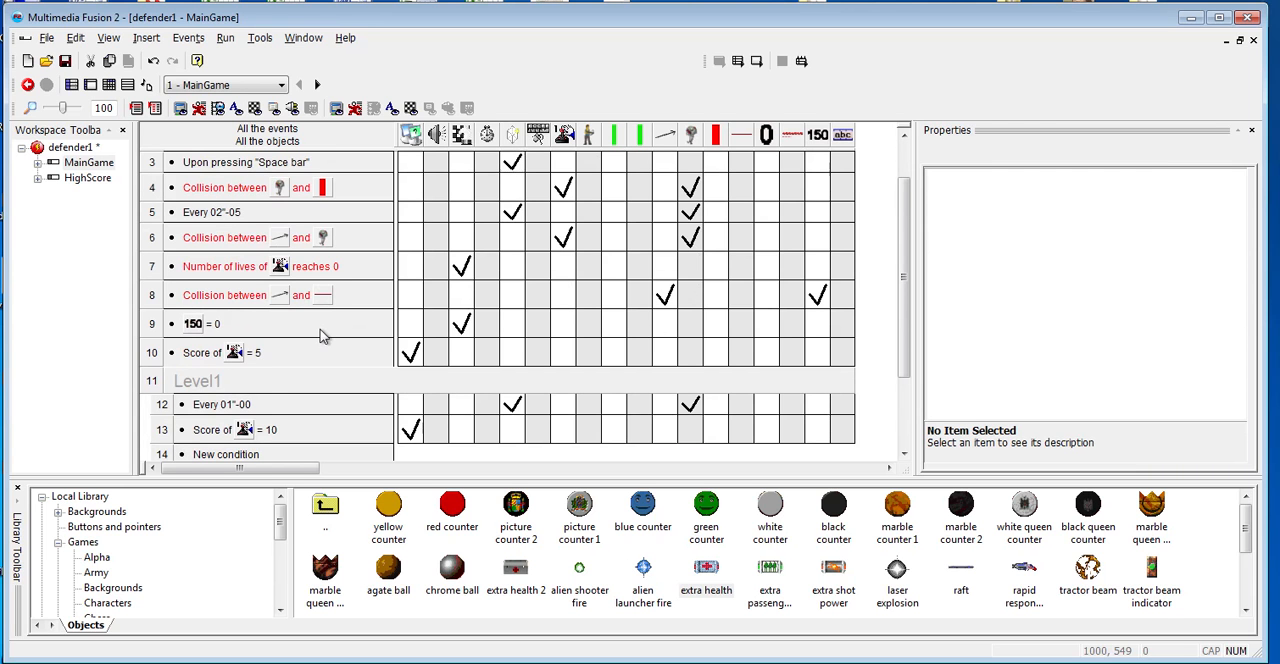
scroll(320, 337, "down", 2)
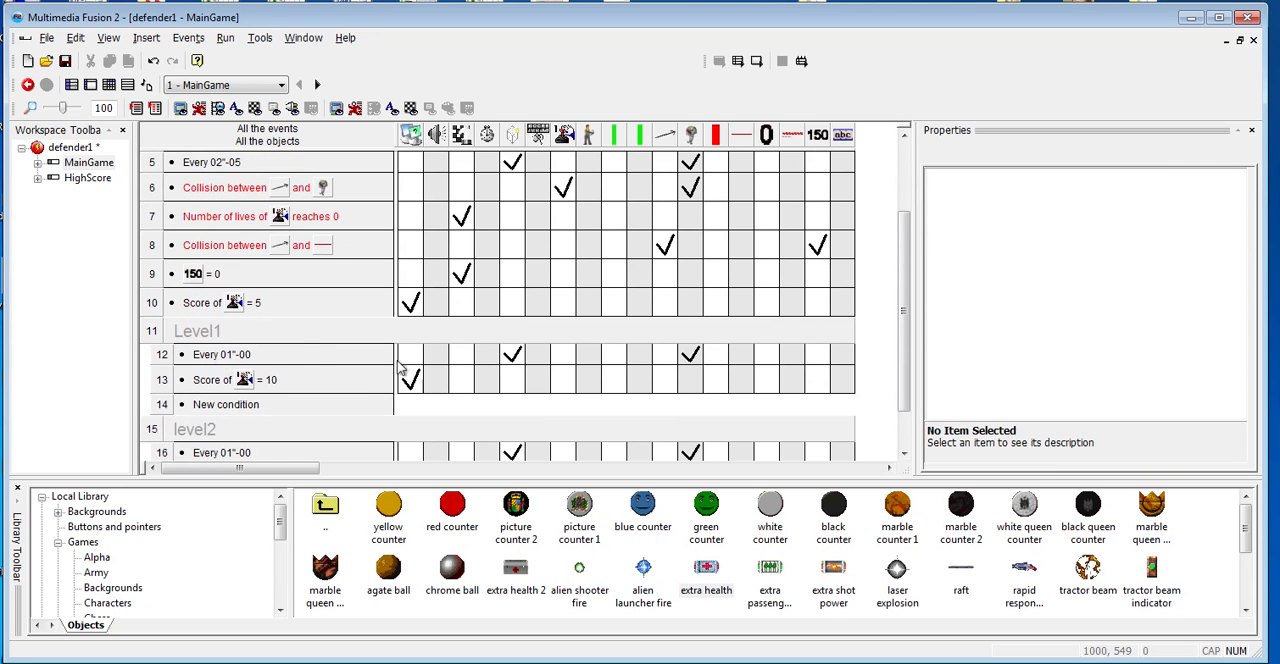
mouse_move(533, 366)
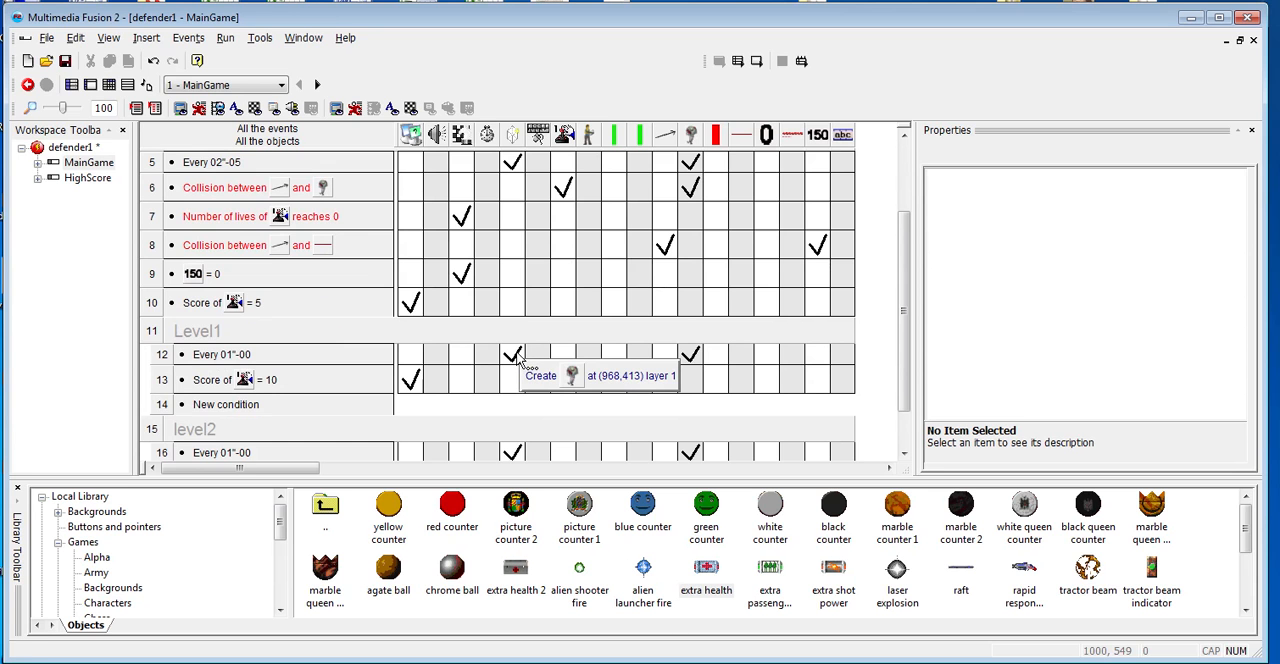
double_click(513, 356)
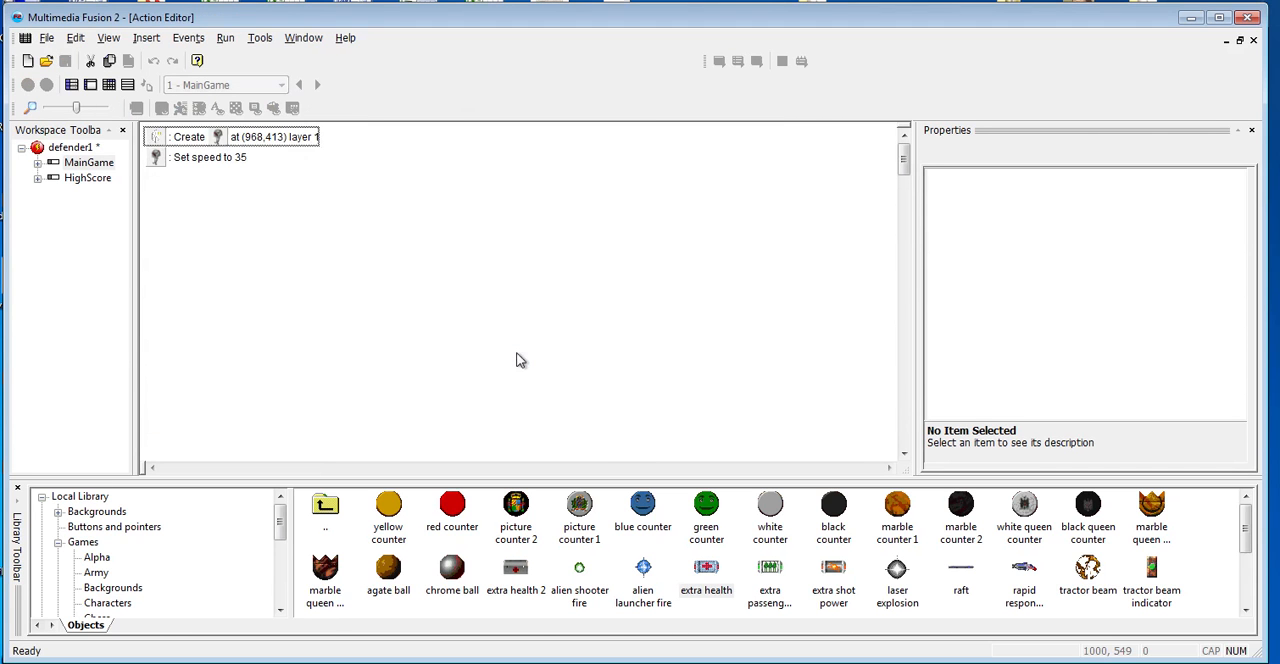
left_click(266, 140)
double_click(266, 138)
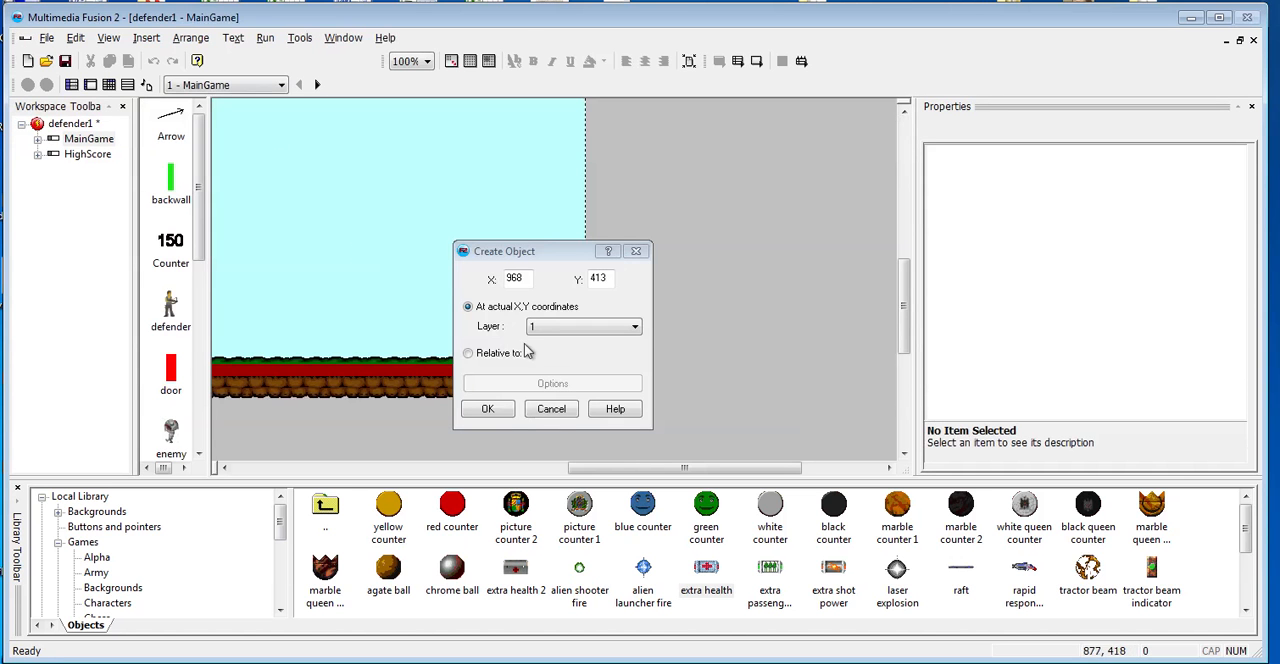
left_click_drag(561, 253, 430, 256)
left_click_drag(604, 345, 594, 288)
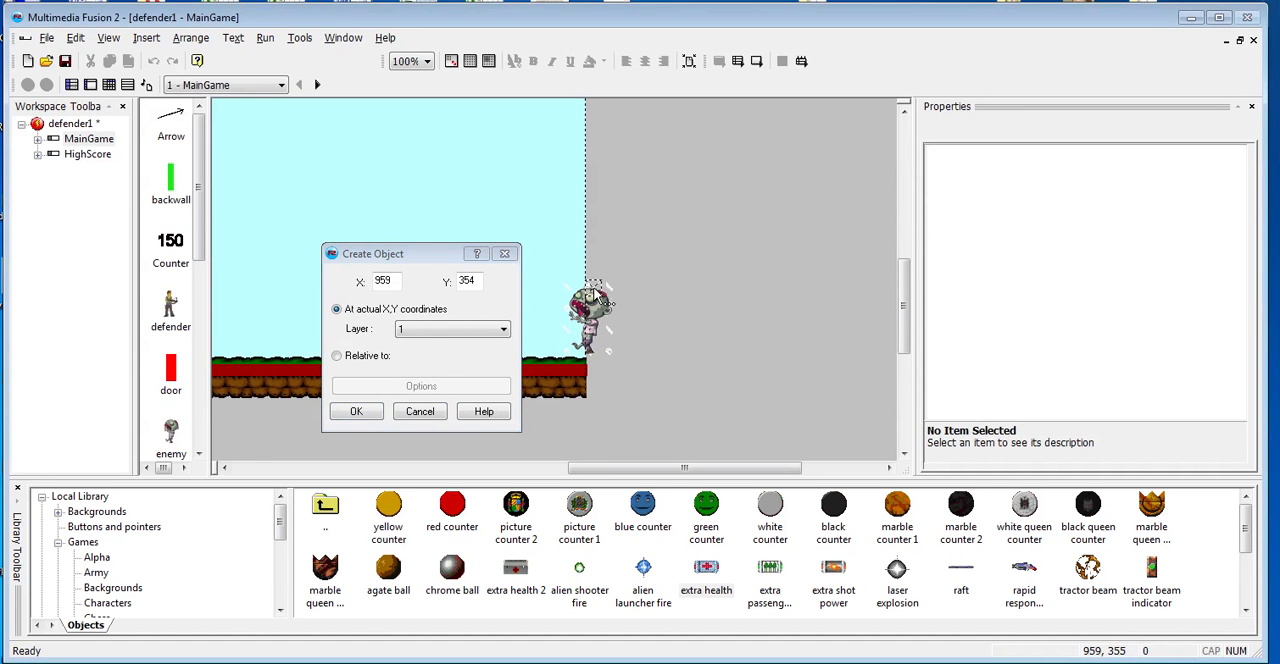
left_click(358, 412)
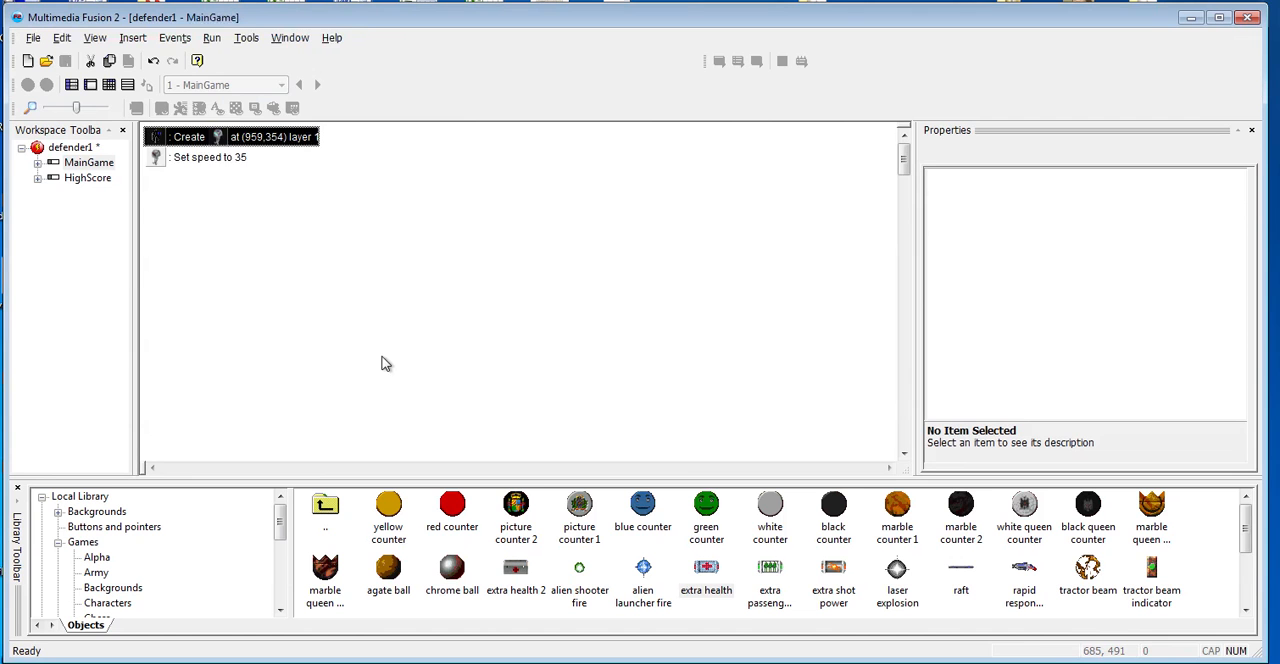
- Move the enemy creation point of the "Every 02"-05" event beyond the frame's right edge, to (1012,358) on layer 1
scroll(295, 315, "up", 2)
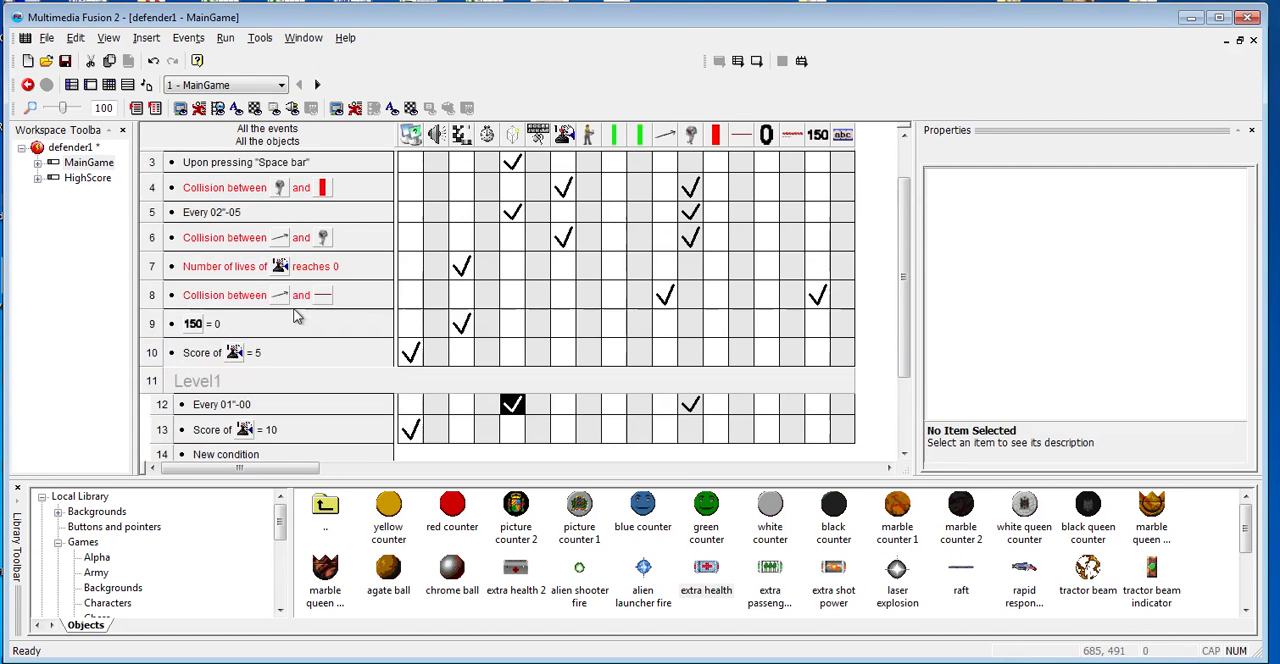
double_click(510, 213)
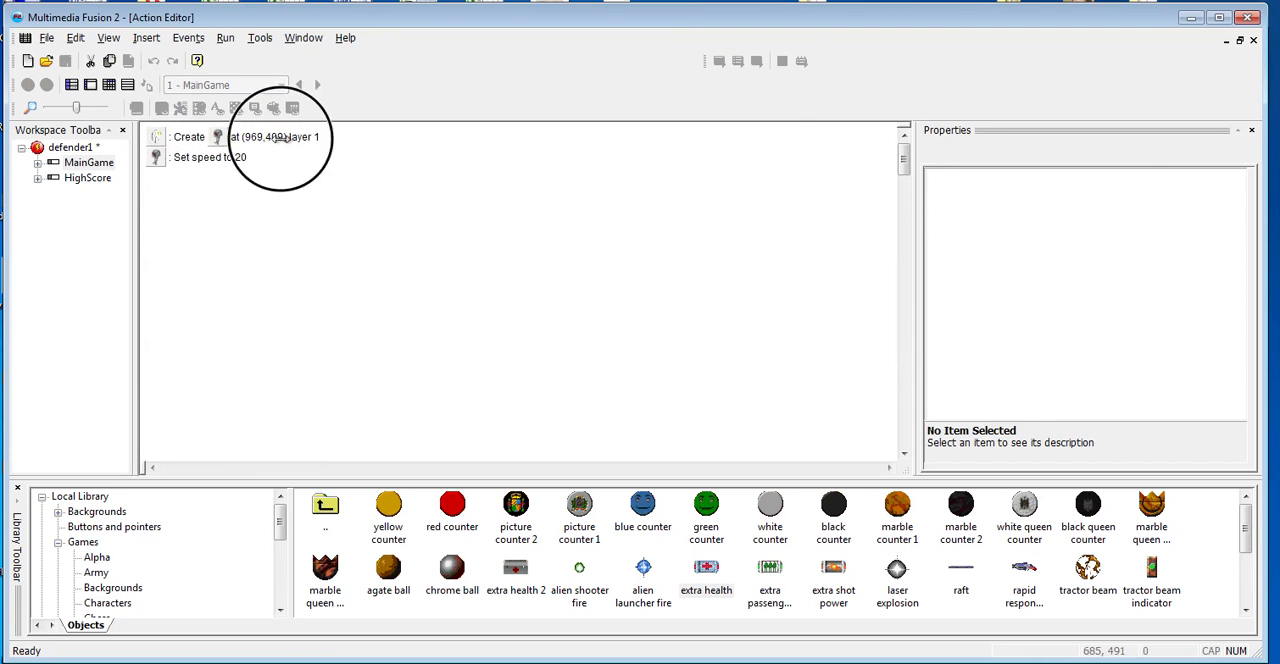
double_click(280, 137)
mouse_move(608, 345)
left_mouse_down()
mouse_move(600, 323)
mouse_move(638, 291)
left_mouse_up()
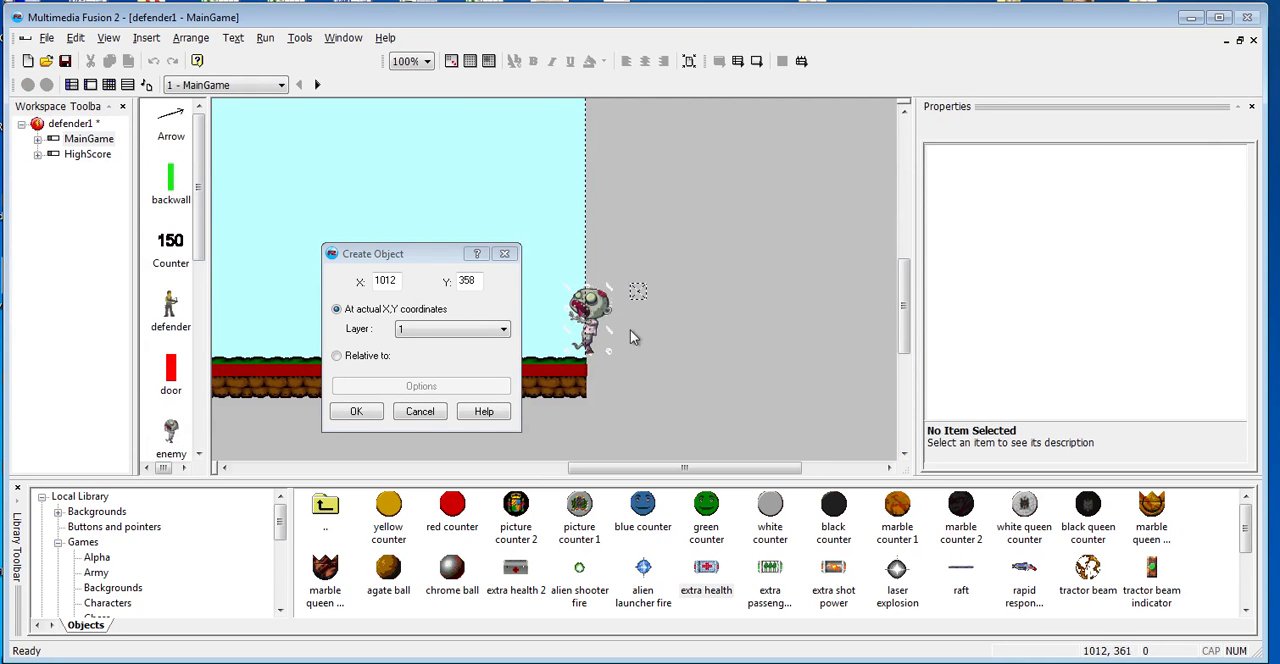
left_click(360, 412)
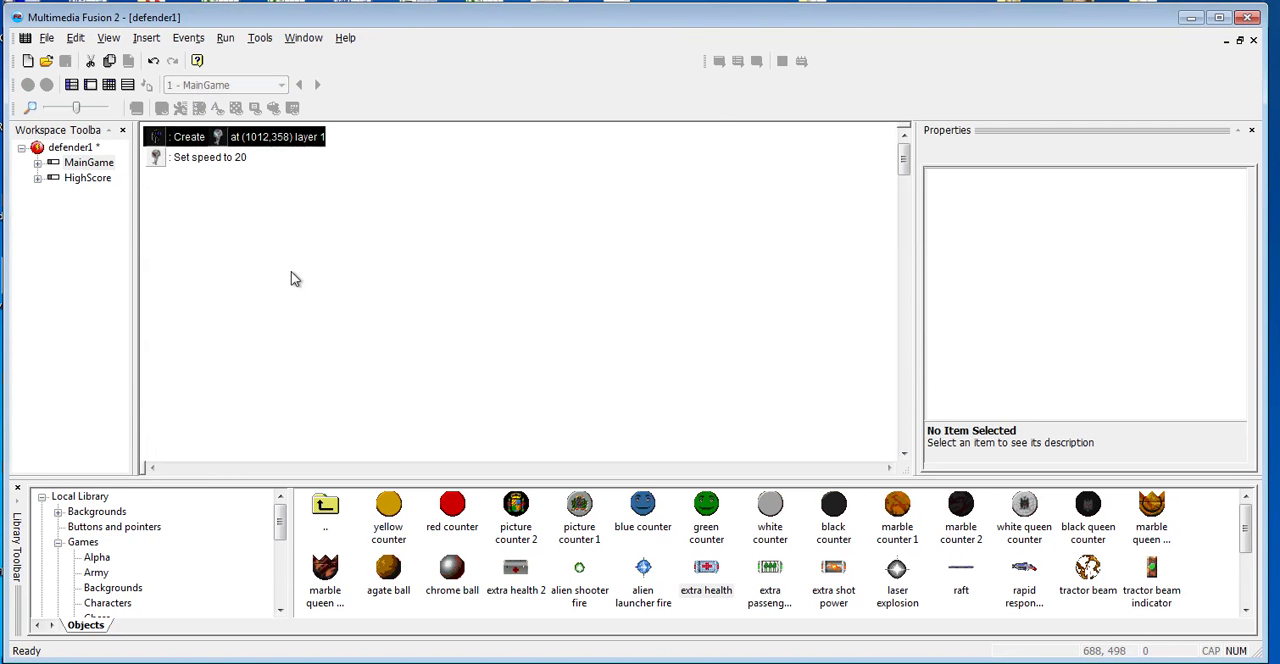
- Set the enemy's speed to 45 in level2's "Every 01"-00" event
scroll(290, 340, "down", 7)
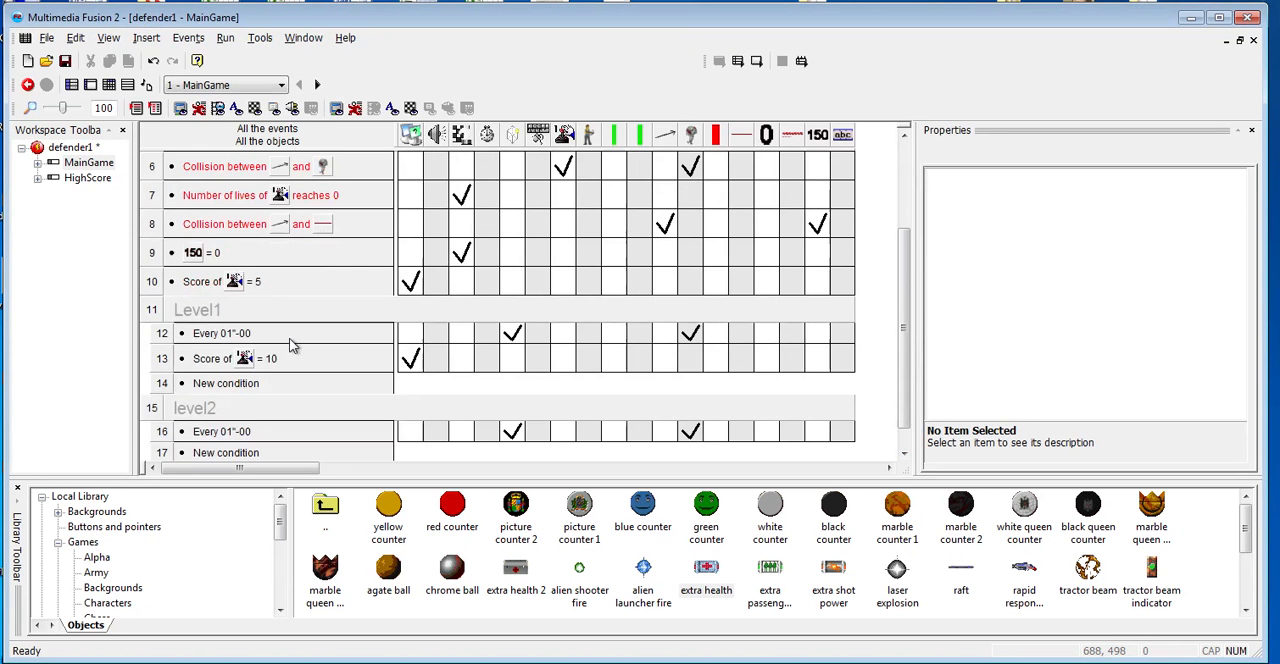
scroll(290, 345, "down", 1)
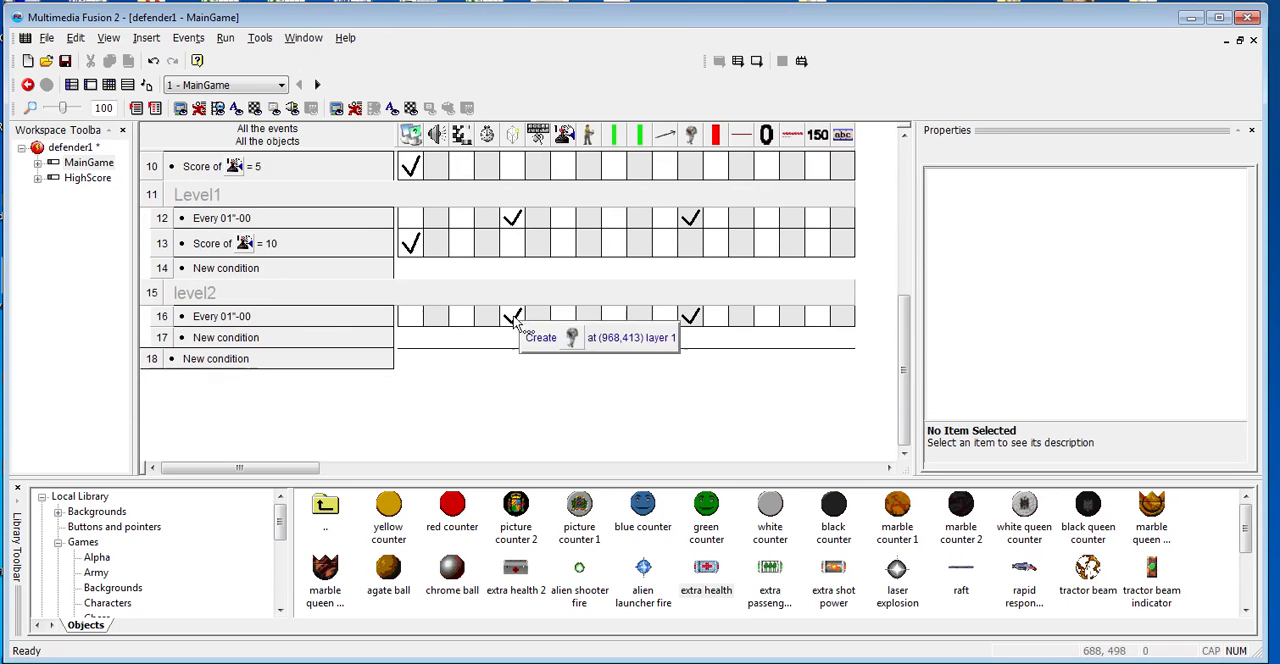
mouse_move(689, 320)
double_click(691, 316)
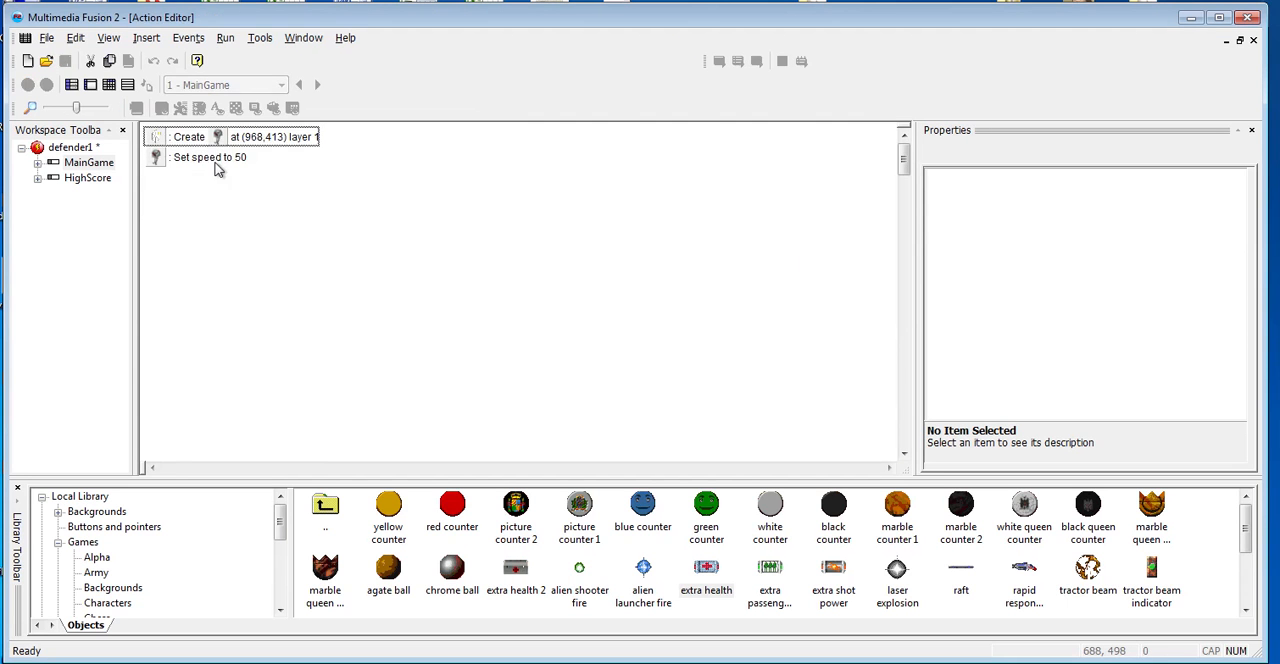
double_click(214, 160)
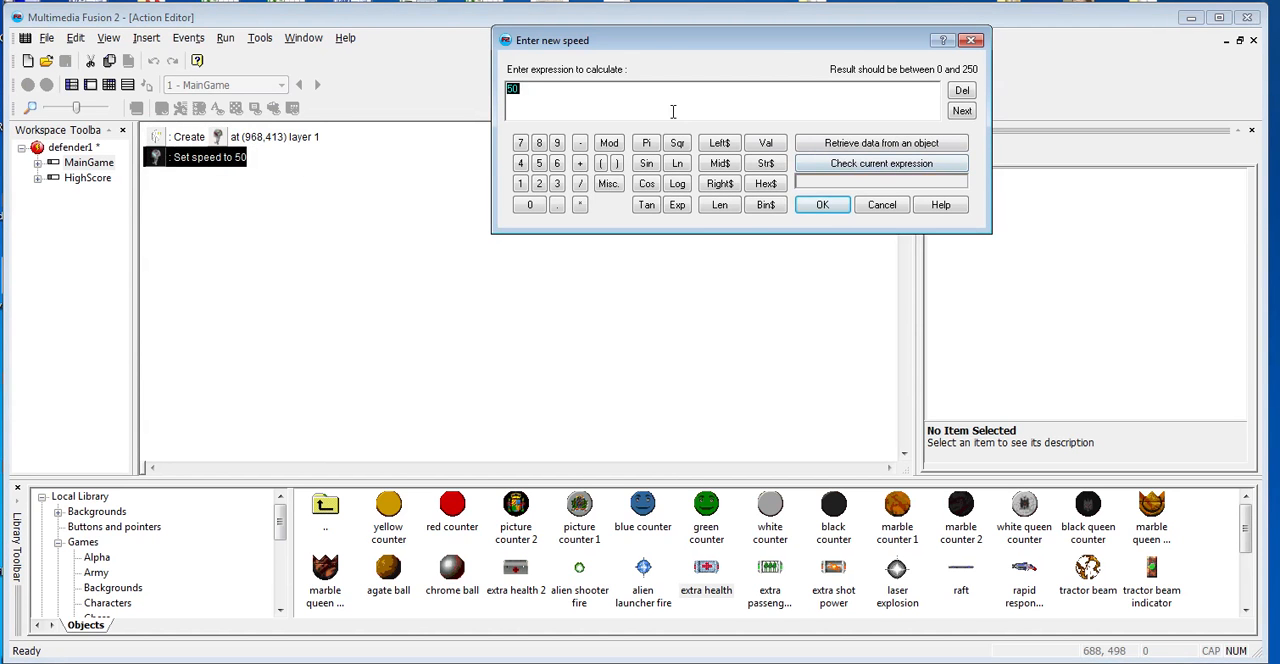
left_click(818, 205)
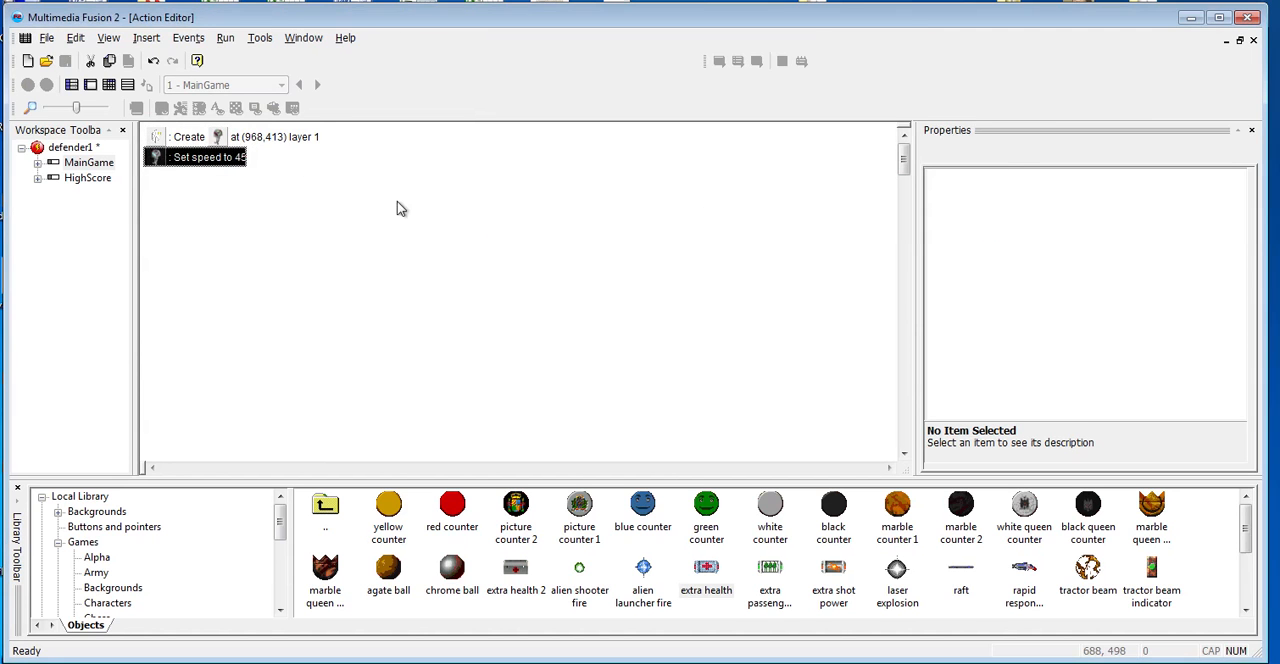
- Move the enemy creation point of level2's "Every 01"-00" event beyond the frame's right edge, beside the placed zombie
left_click(282, 148)
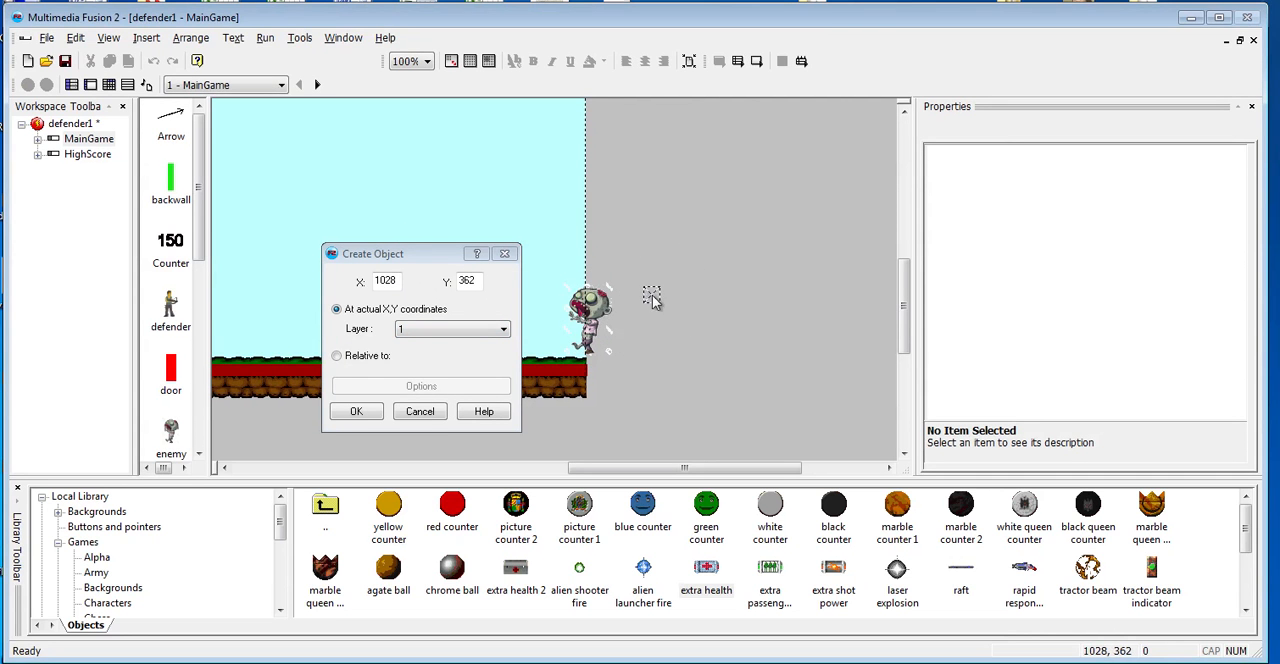
left_click_drag(652, 295, 654, 306)
left_click(362, 410)
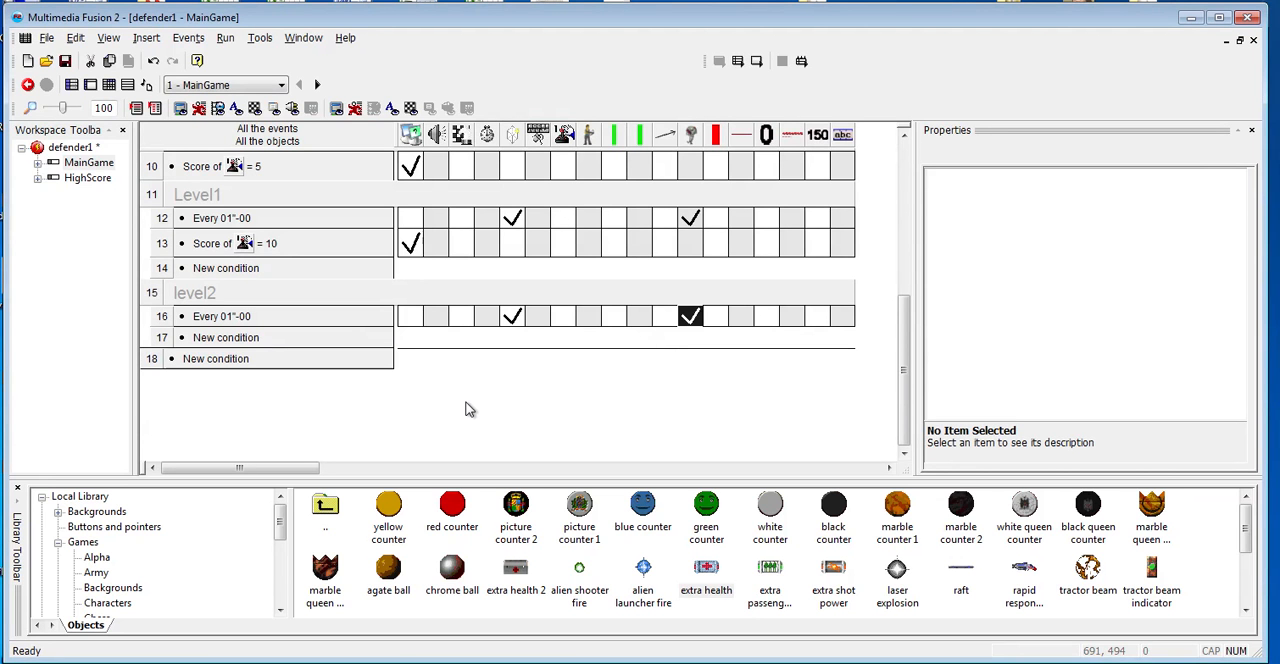
- Test-run the game, moving the defender along the roof and repeatedly firing arrows at the approaching zombies
left_click(466, 406)
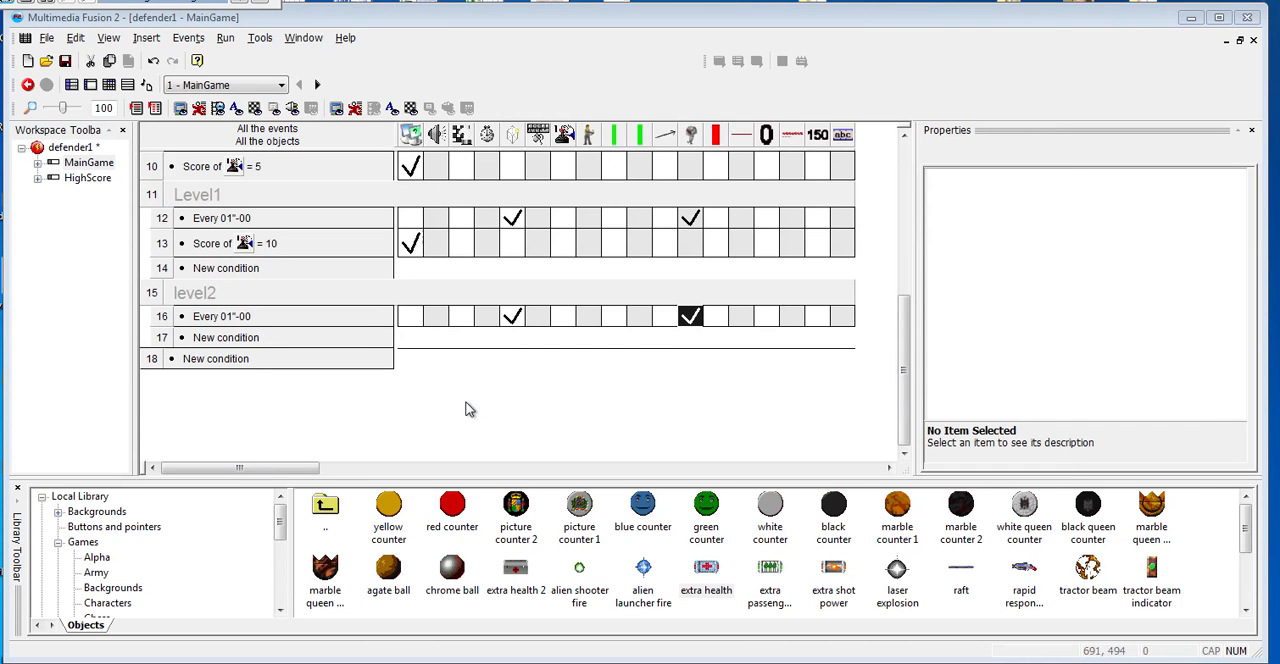
key("F8")
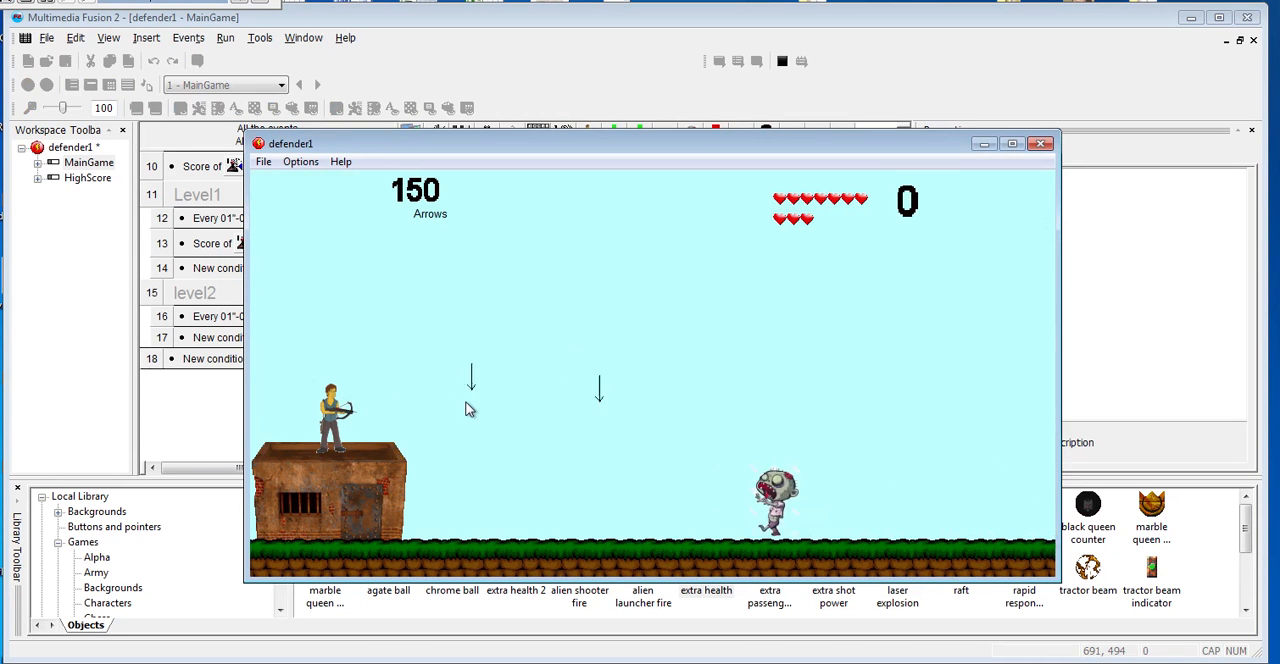
key("Right")
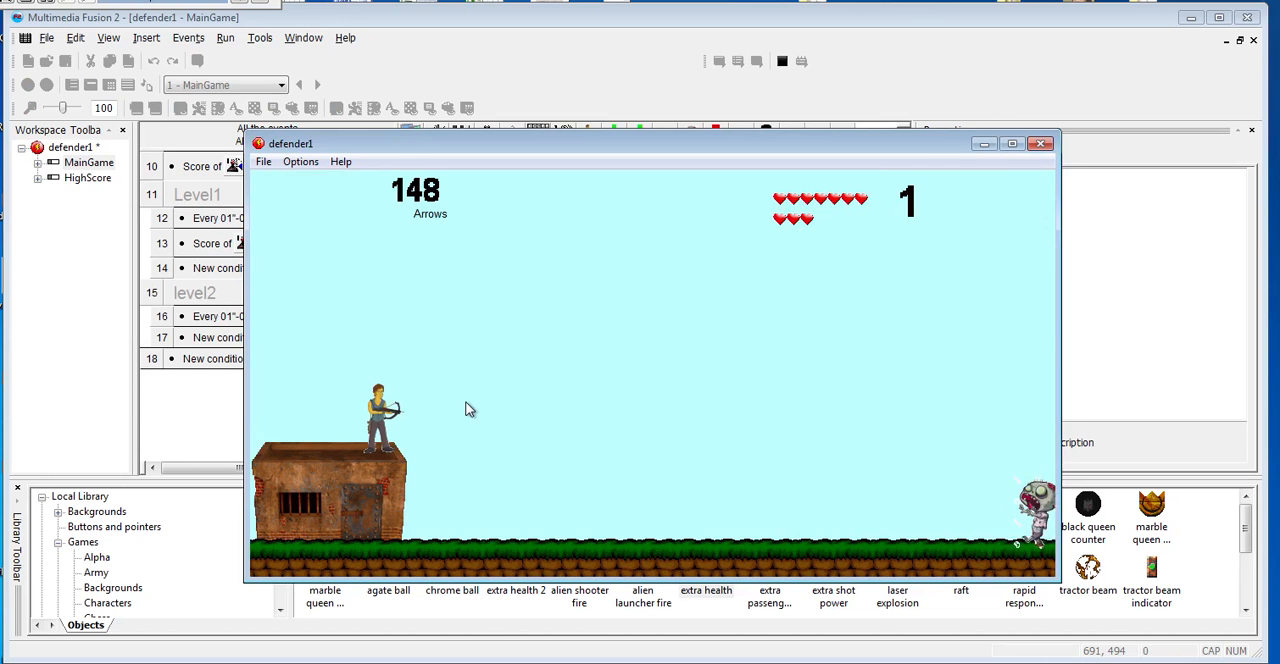
key("space")
key("Left")
key("Right")
key("space")
key("space")
key("space")
key("space")
key("space")
key("space")
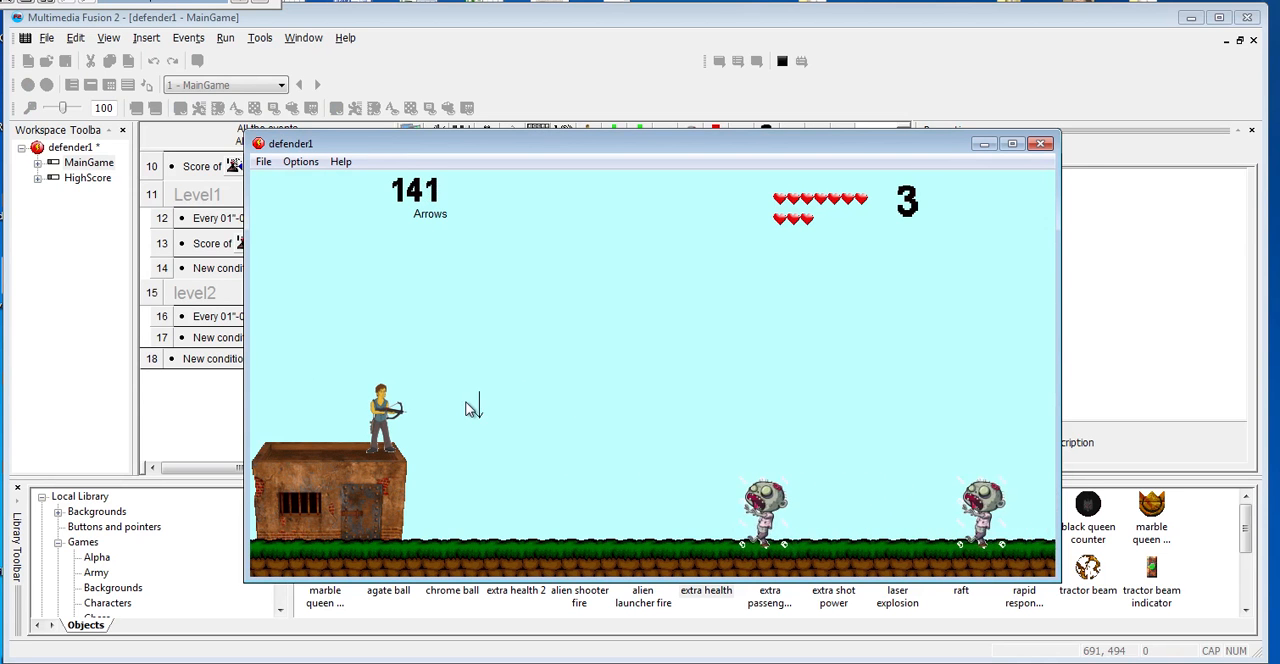
key("space")
key("space")
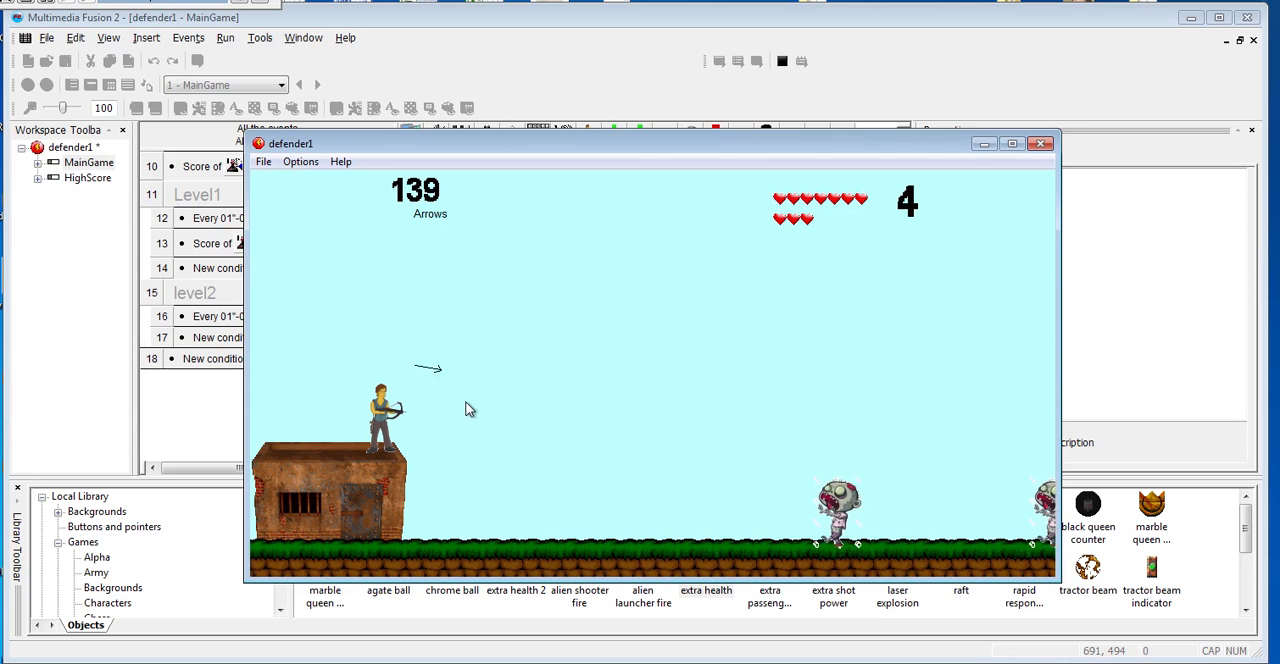
key("space")
key("space")
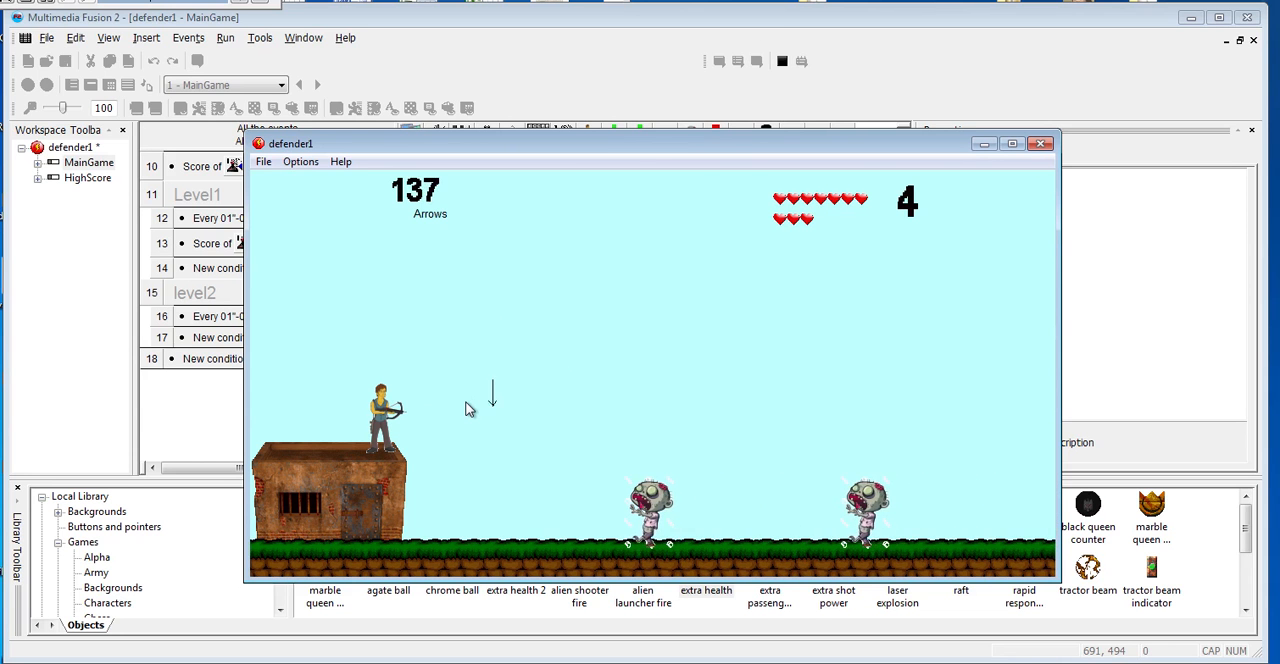
key("space")
key("space")
key("space")
key("space")
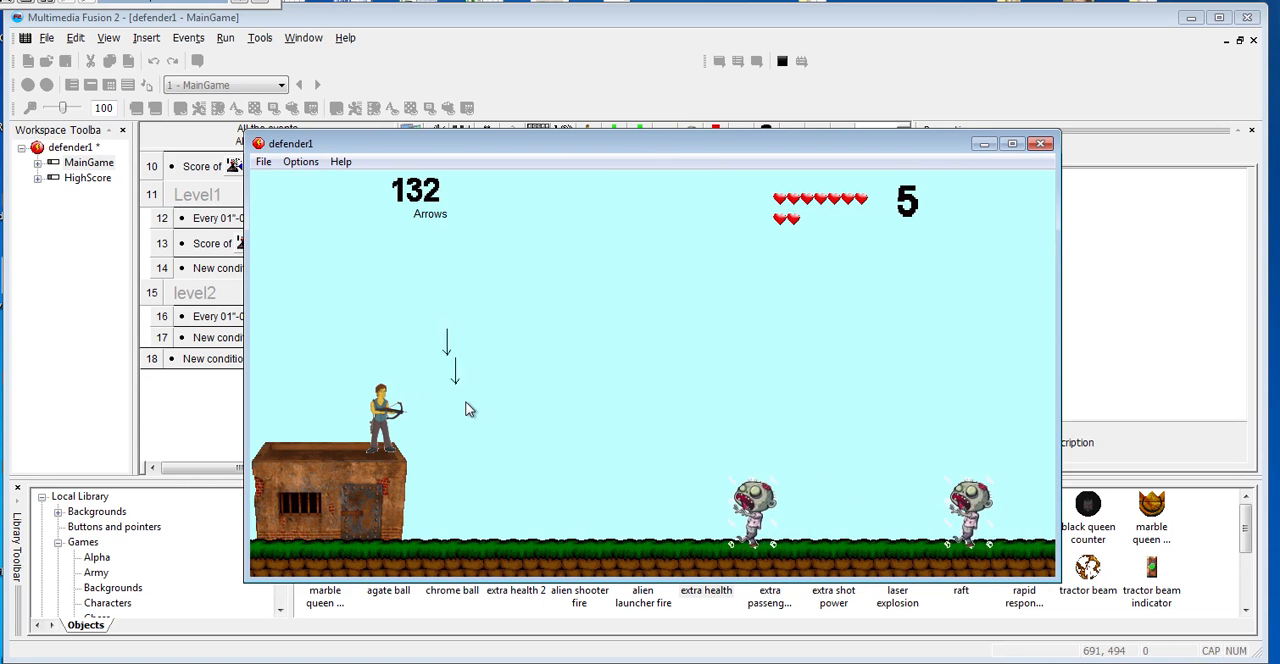
key("space")
key("space")
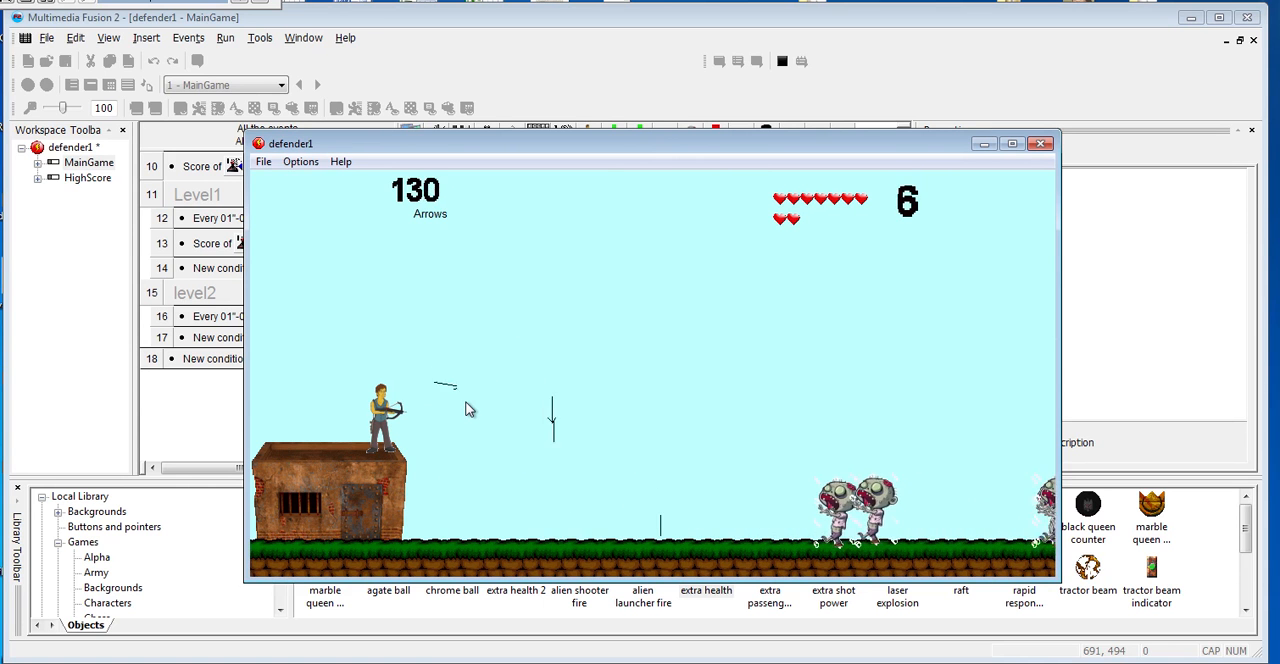
key("space")
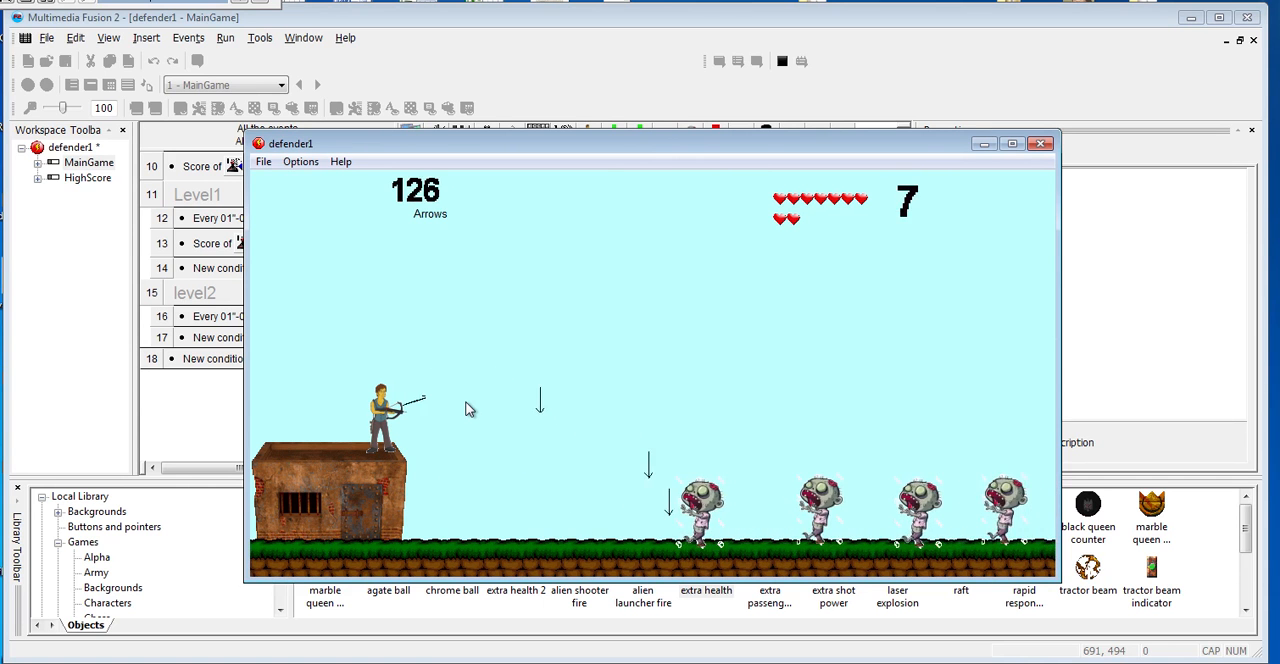
key("space")
key("space")
key("space")
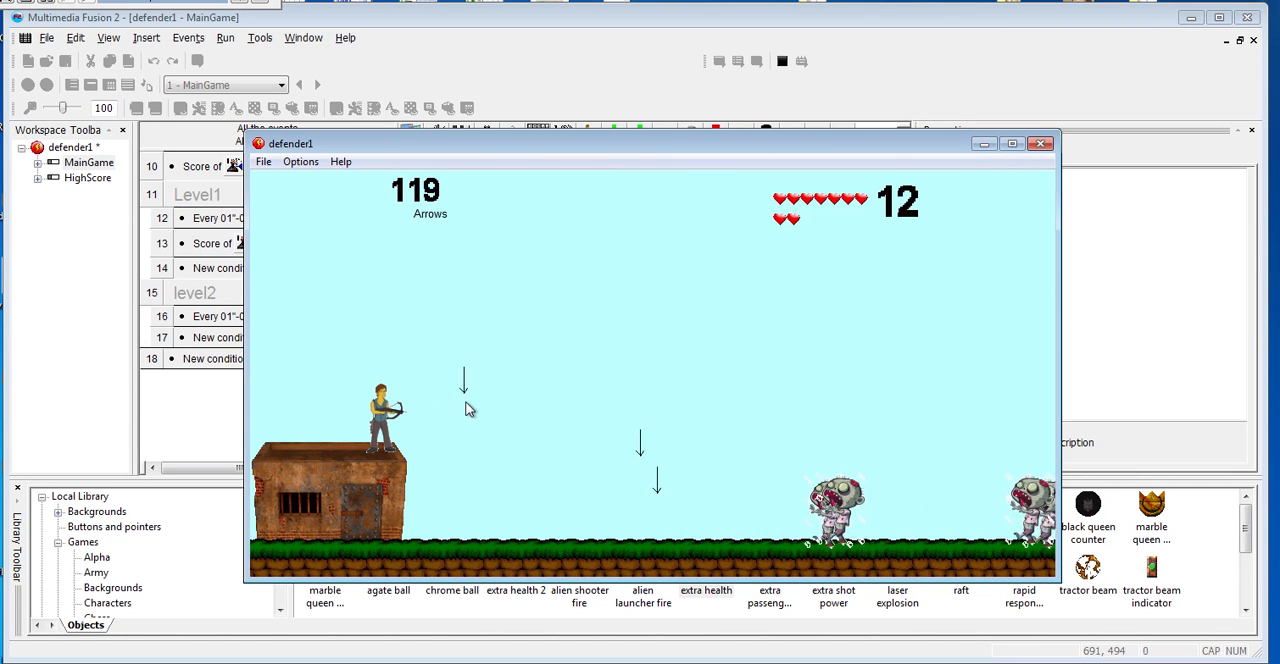
key("space")
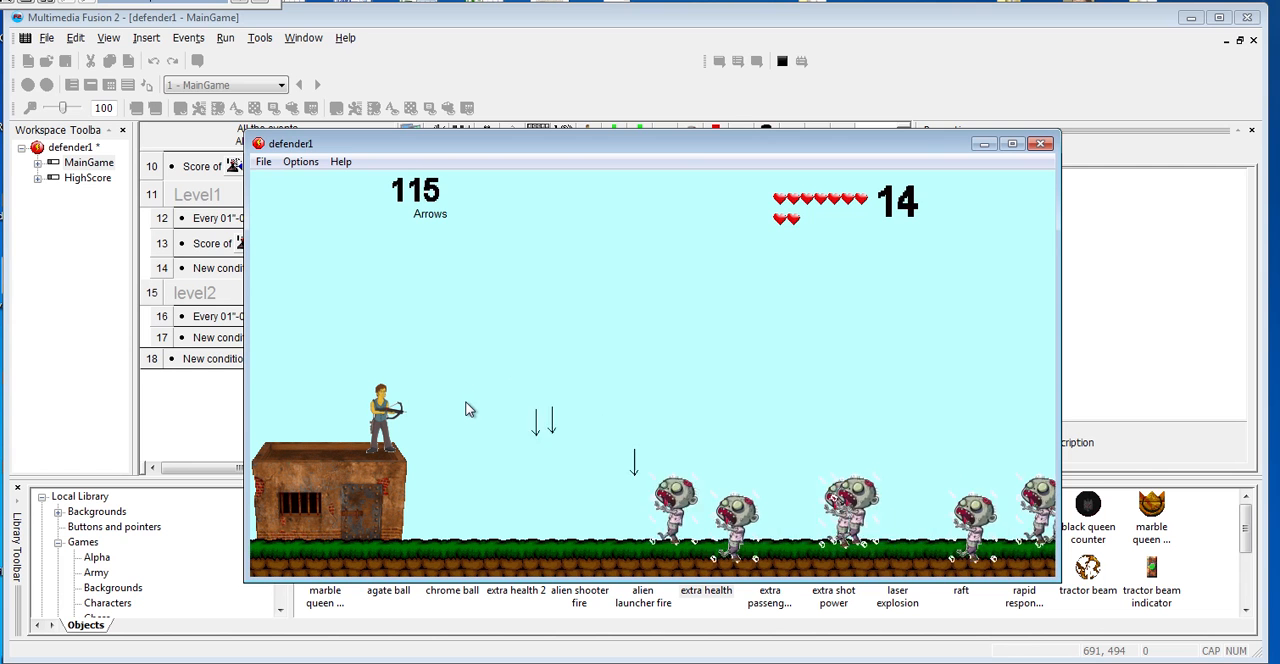
key("space")
key("space")
key("space")
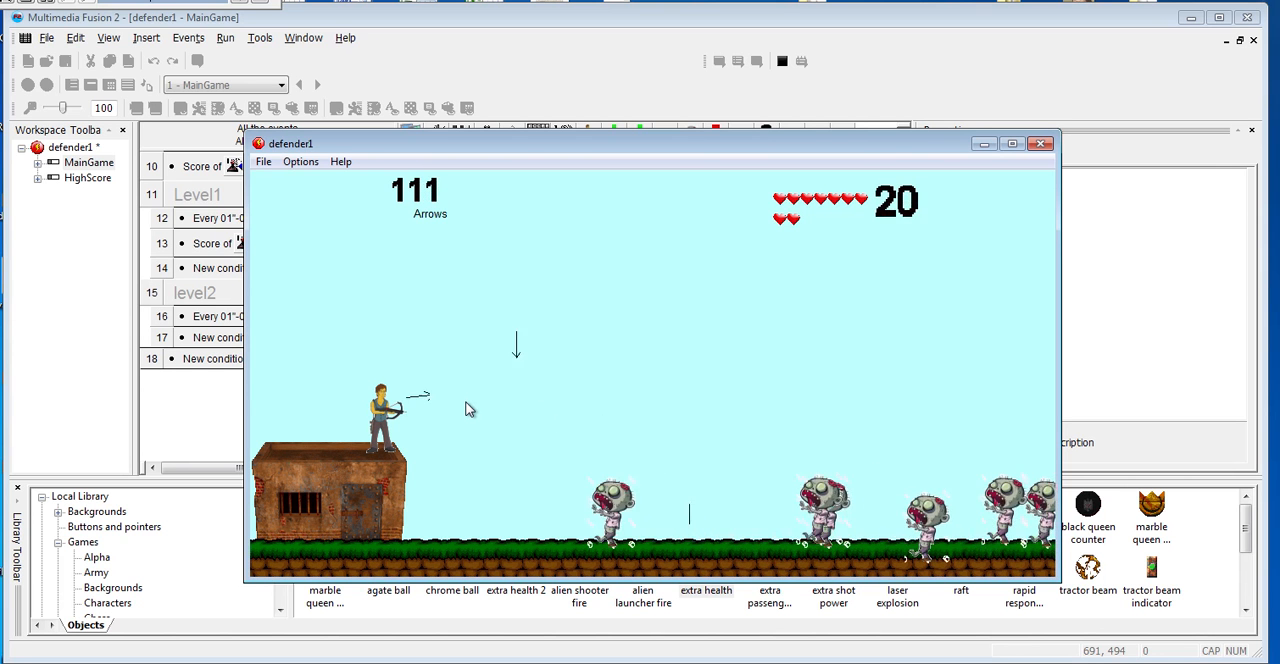
key("space")
key("space")
key("space")
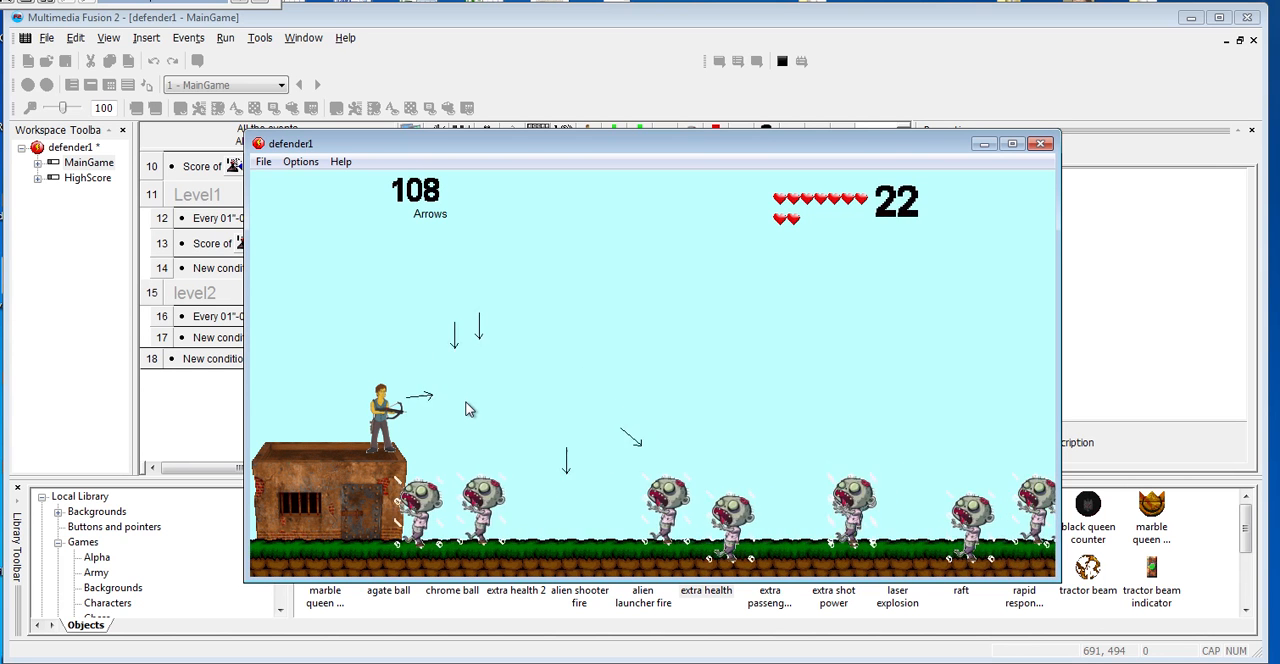
- Keep firing arrows at the zombies until the game ends, accept the high-score entry without a name and close the test run
key("space")
key("space")
key("space")
key("space")
key("space")
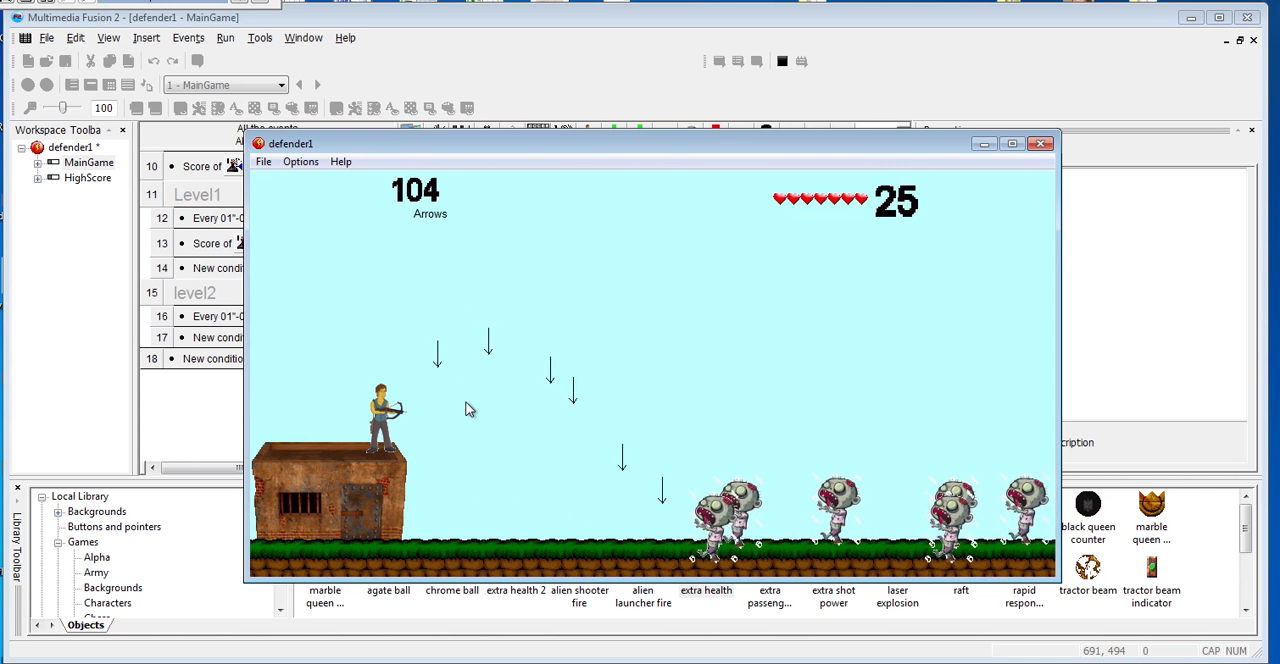
key("space")
key("space")
key("space")
key("space")
key("space")
key("space")
key("space")
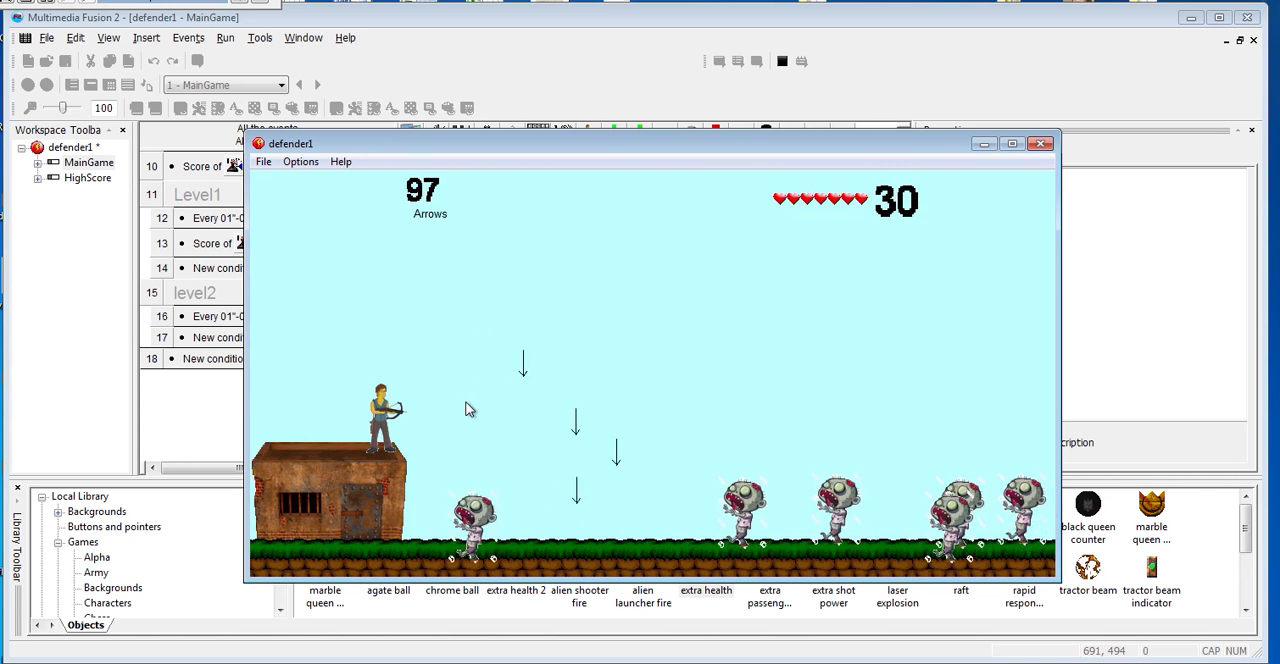
key("space")
key("space")
key("space")
key("space")
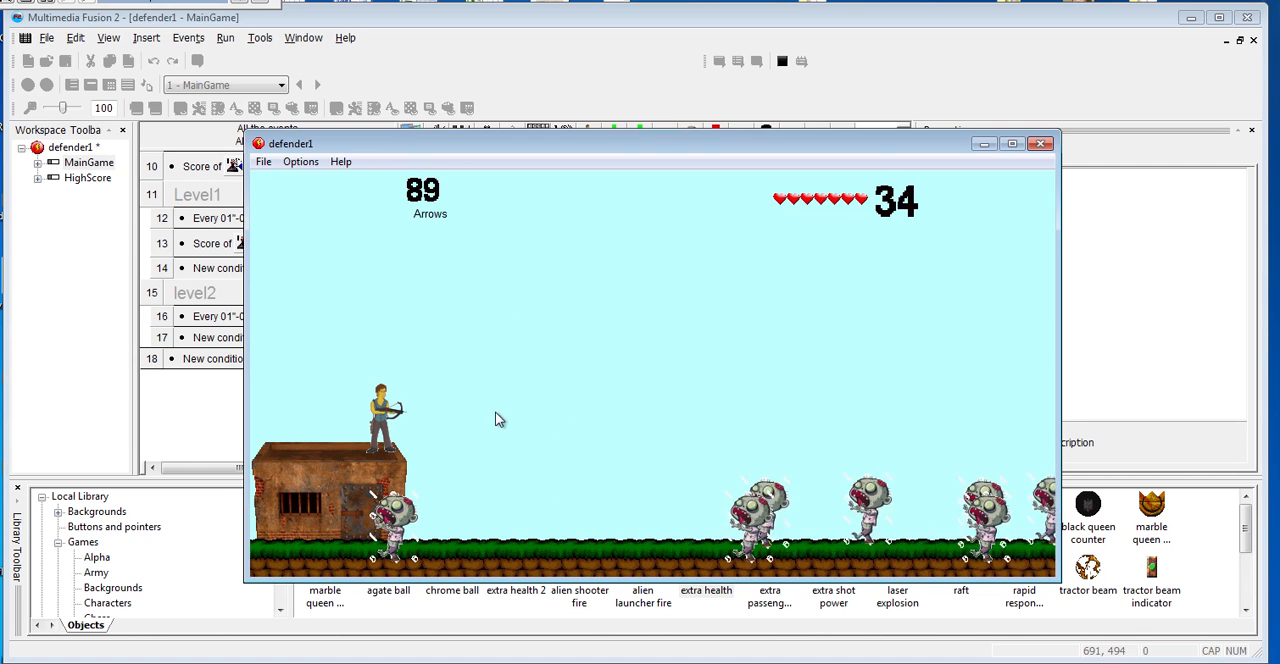
key("space")
key("space")
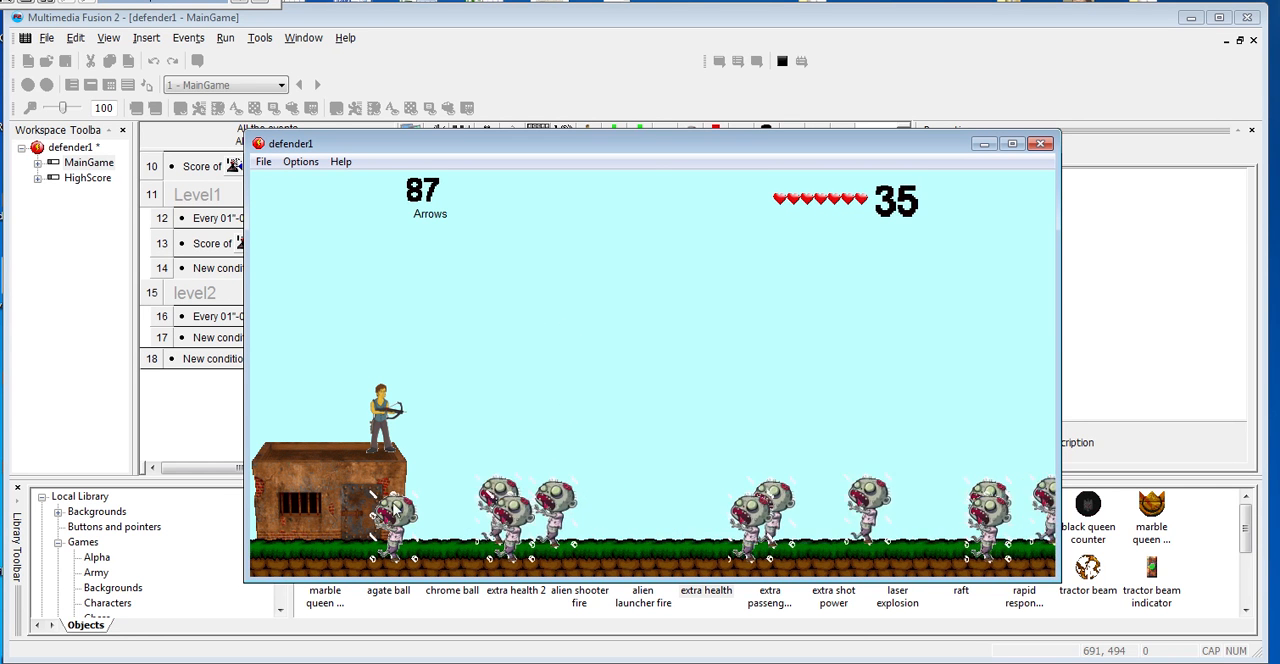
key("space")
key("space")
key("space")
key("space")
key("space")
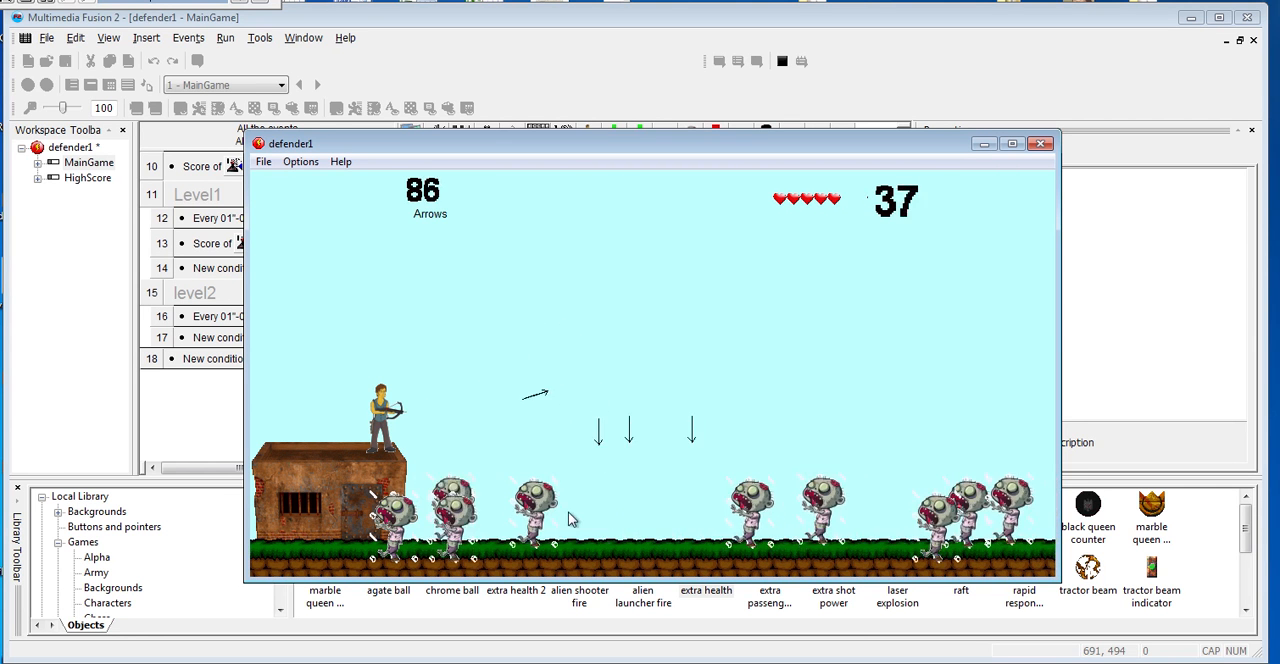
key("space")
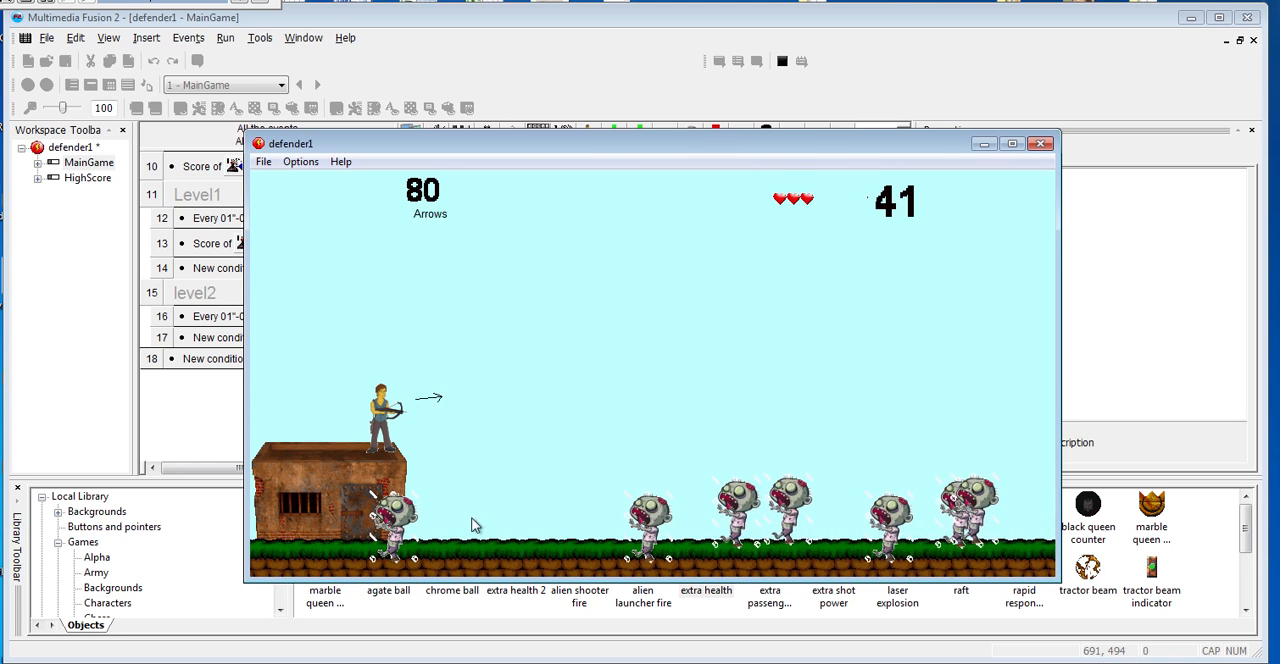
key("space")
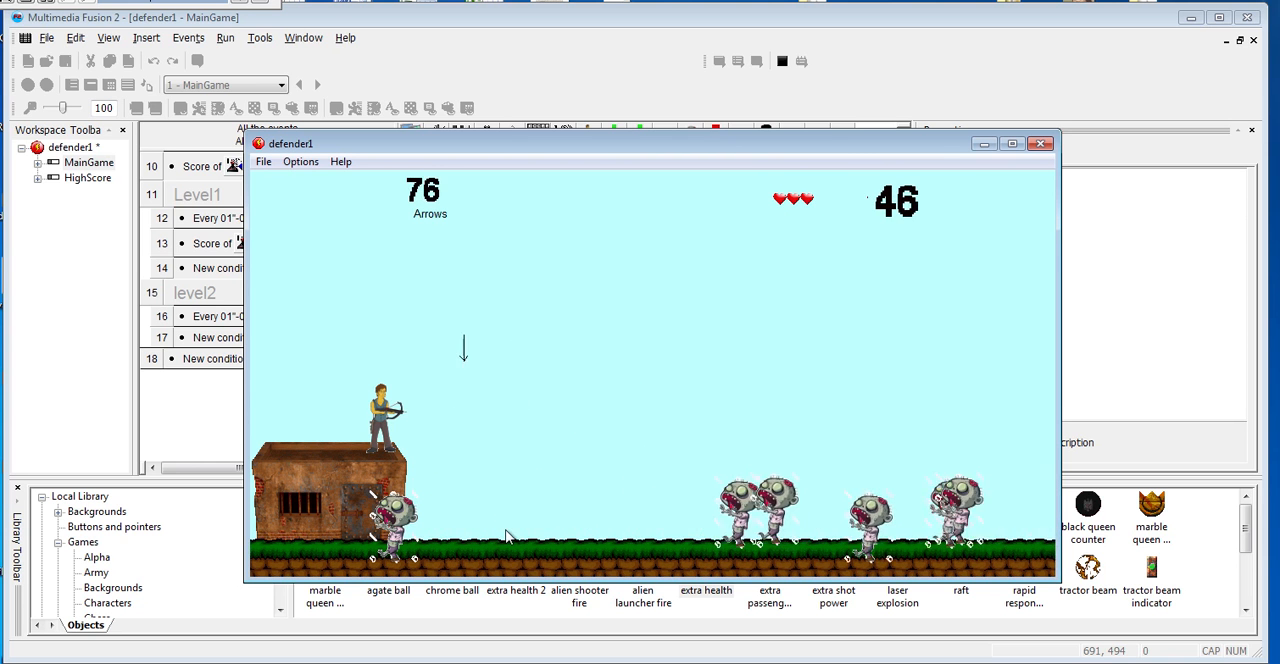
key("space")
key("space")
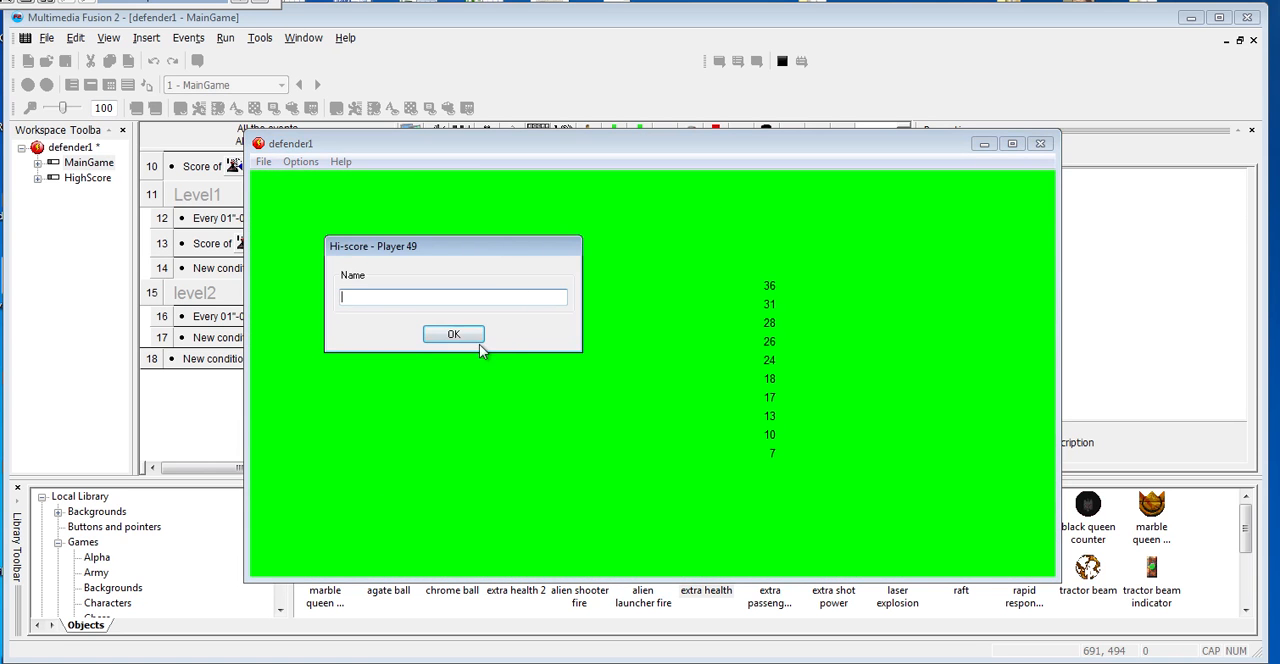
left_click(476, 338)
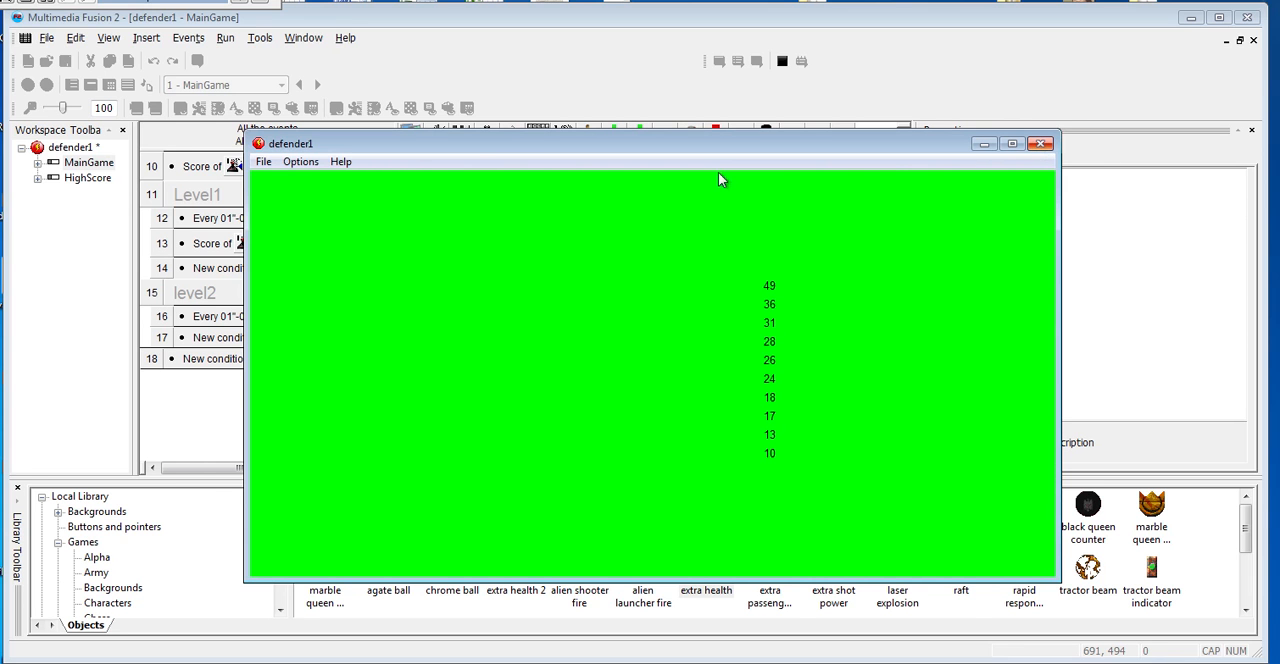
left_click(1040, 144)
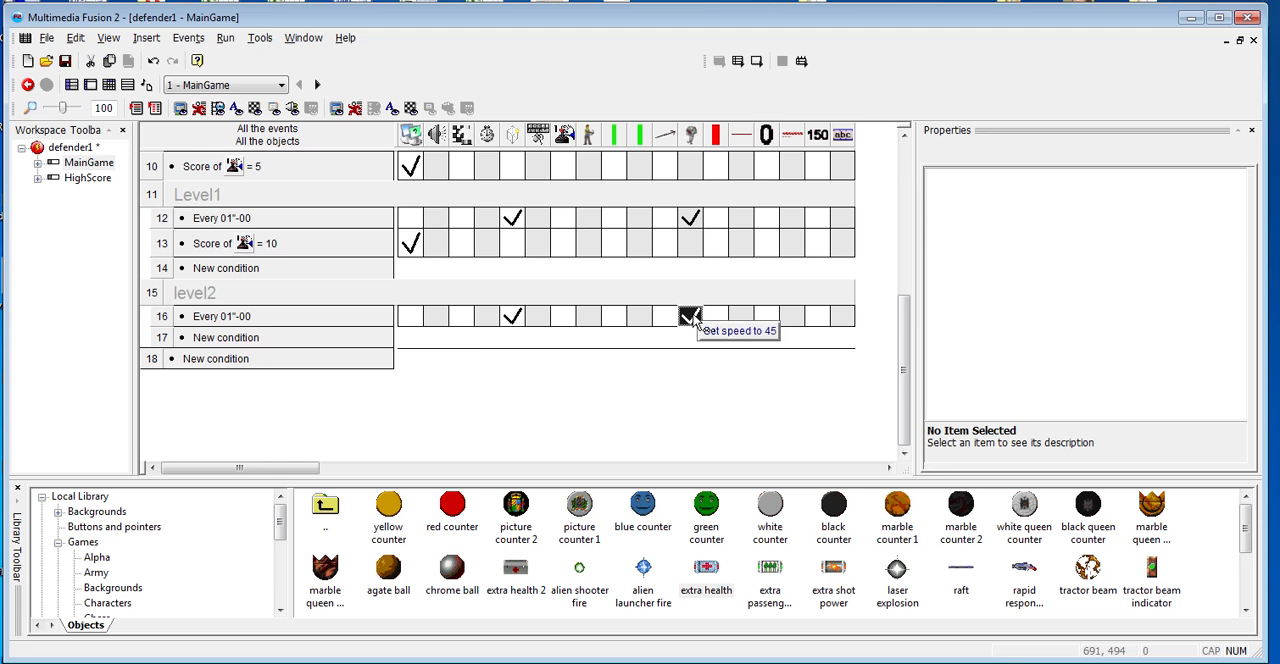
- Move the enemy creation point of level2's "Every 01"-00" event closer to the frame edge, to (992,375) on layer 1
double_click(516, 317)
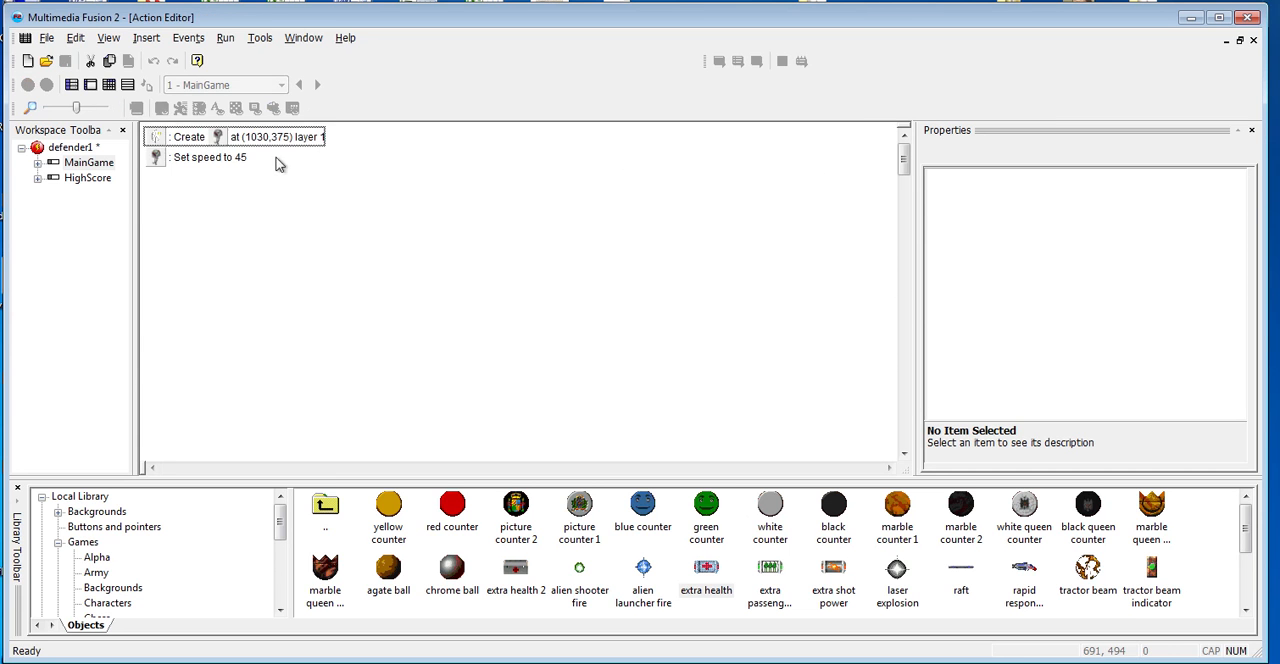
double_click(263, 140)
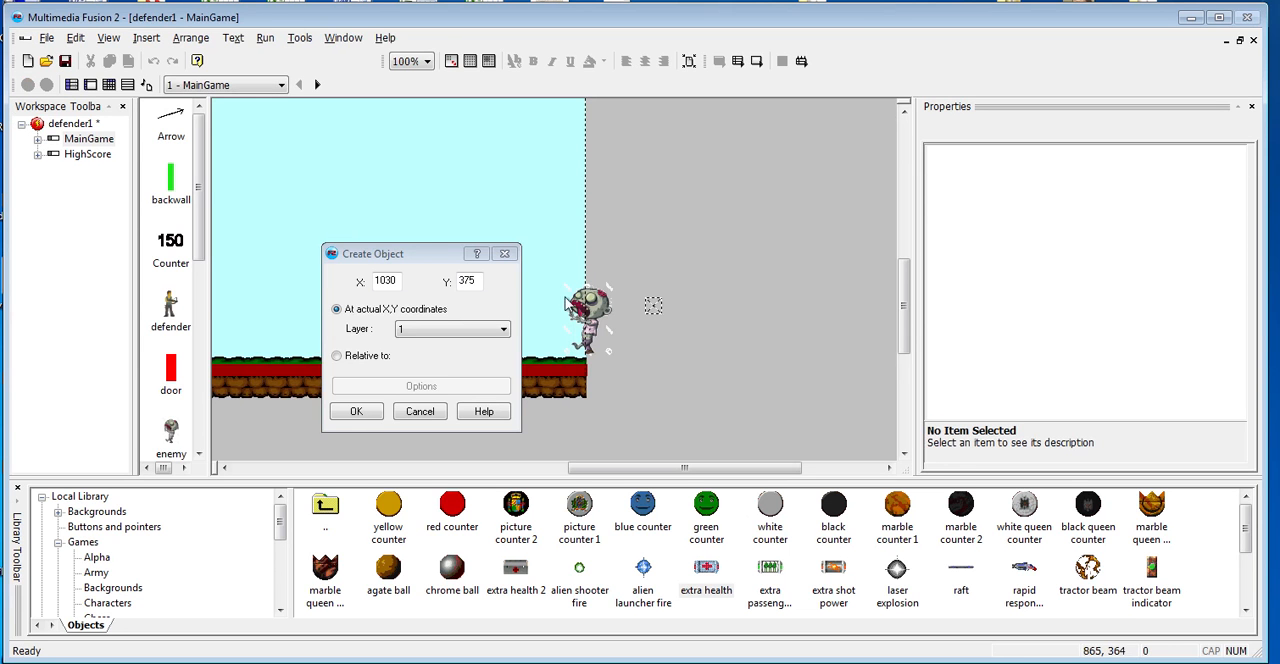
left_click_drag(653, 308, 621, 313)
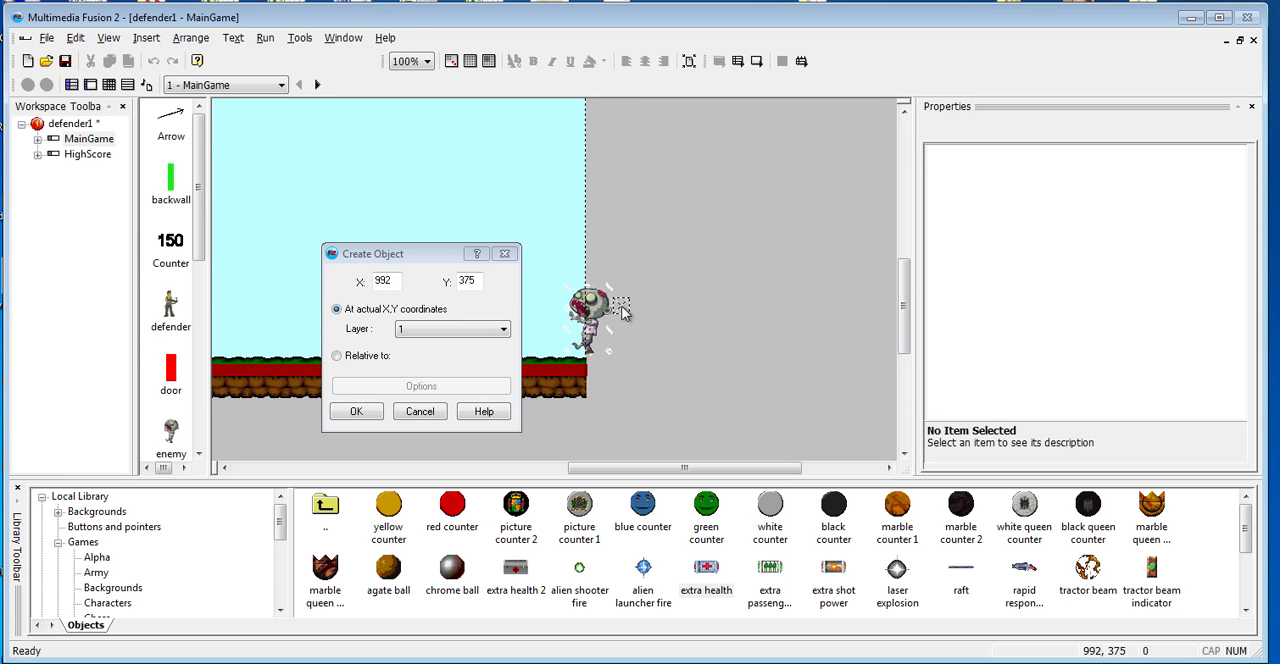
left_click(357, 411)
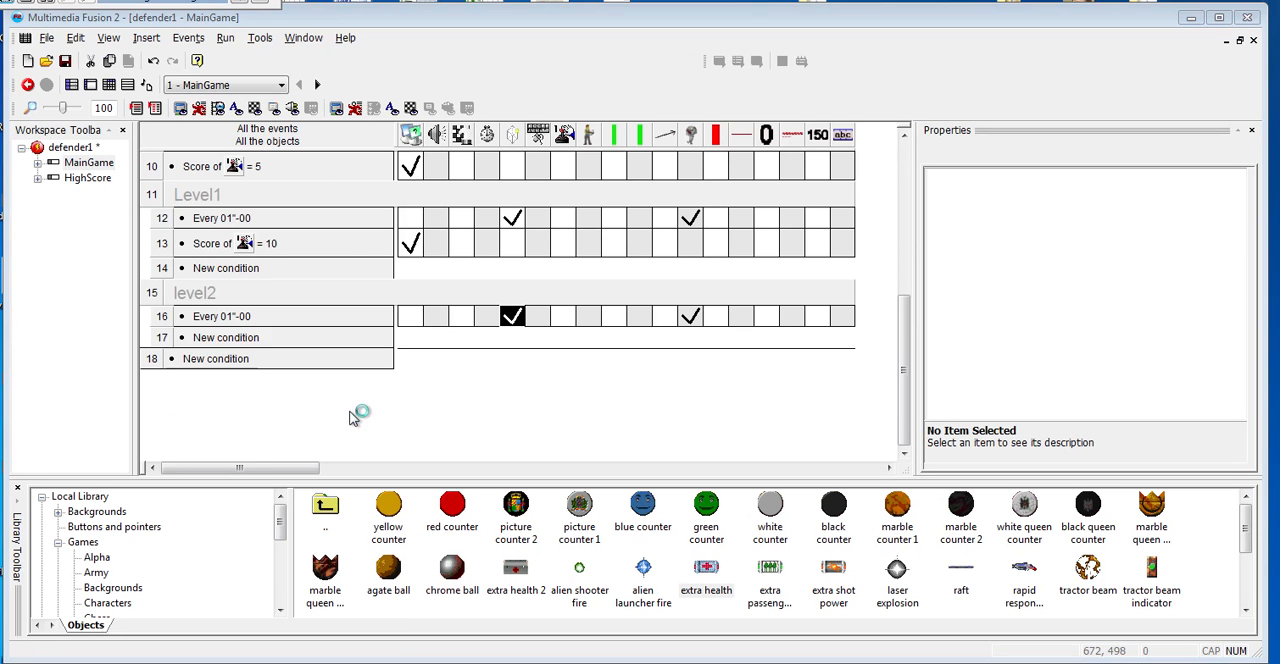
- Test-run the game with the adjusted creation point, shooting zombies from the roof until it ends, and close it after the nameless high-score entry
key("F8")
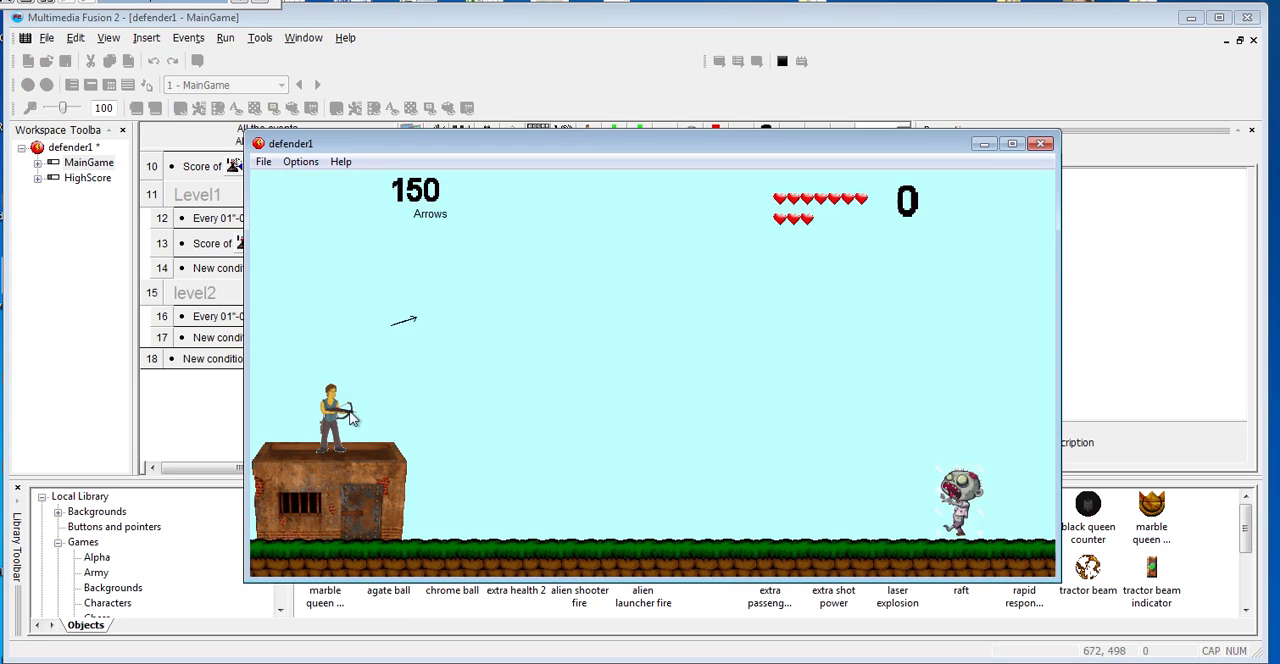
key("space")
key("space")
key("Right")
key("space")
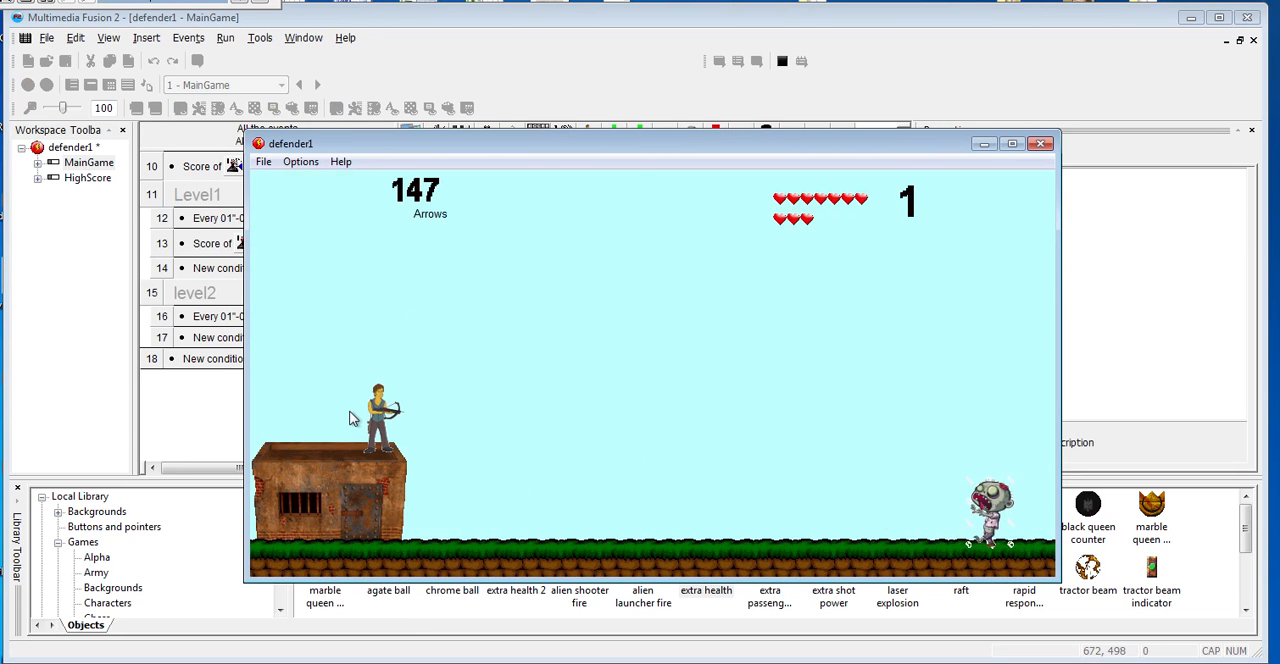
key("space")
key("space")
key("space")
key("space")
key("space")
key("space")
key("space")
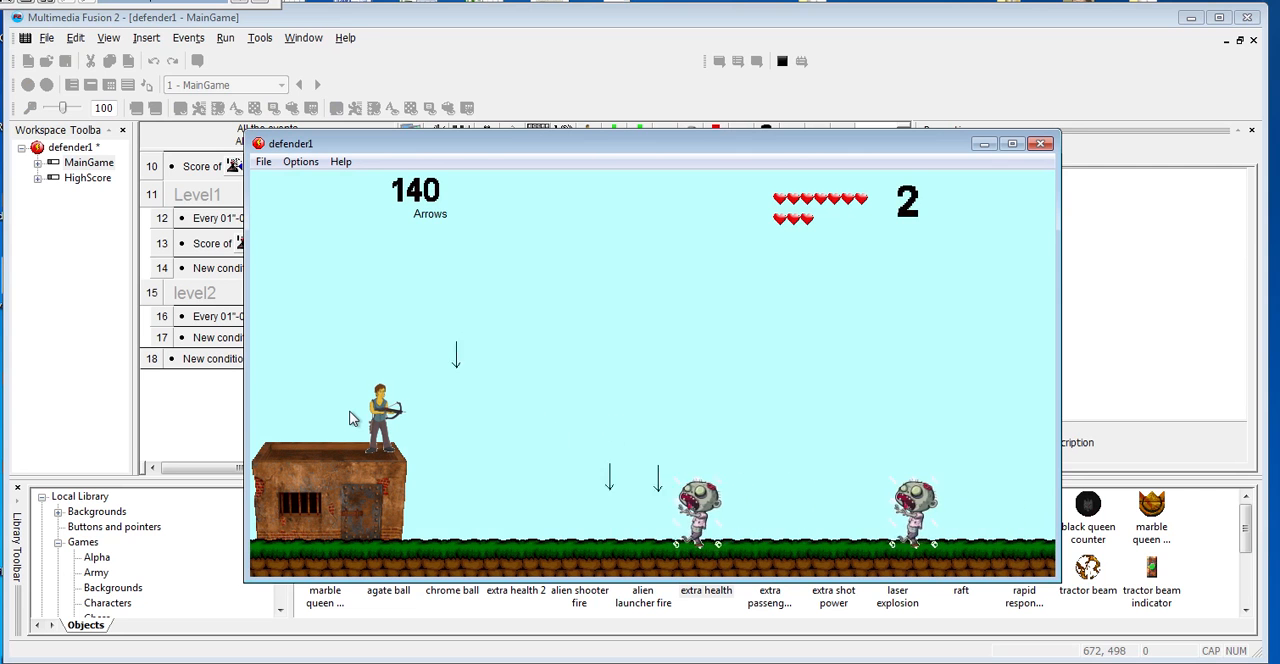
key("space")
key("space")
key("space")
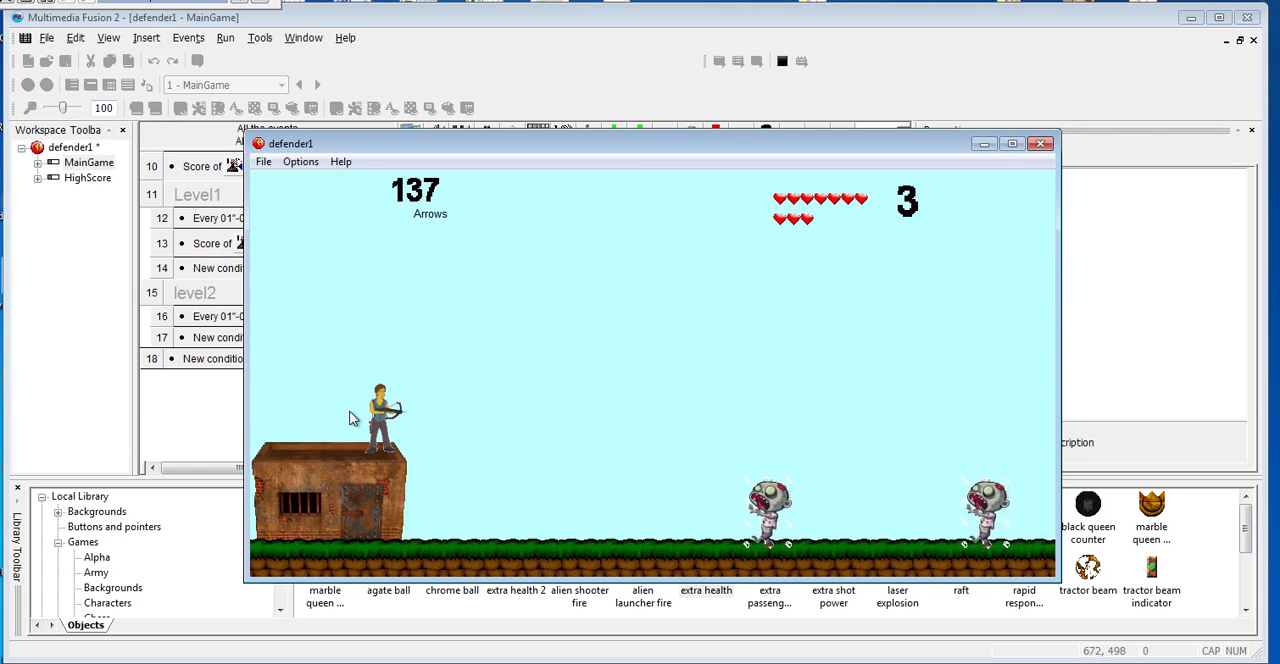
key("space")
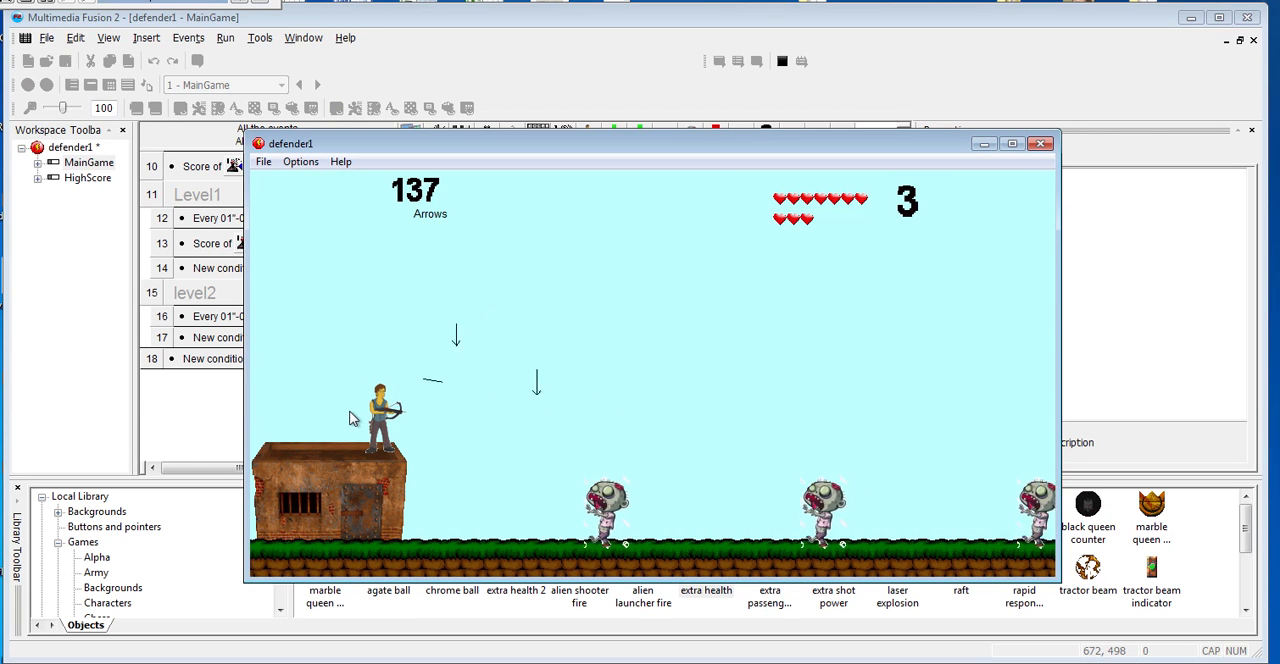
key("space")
key("space")
key("space")
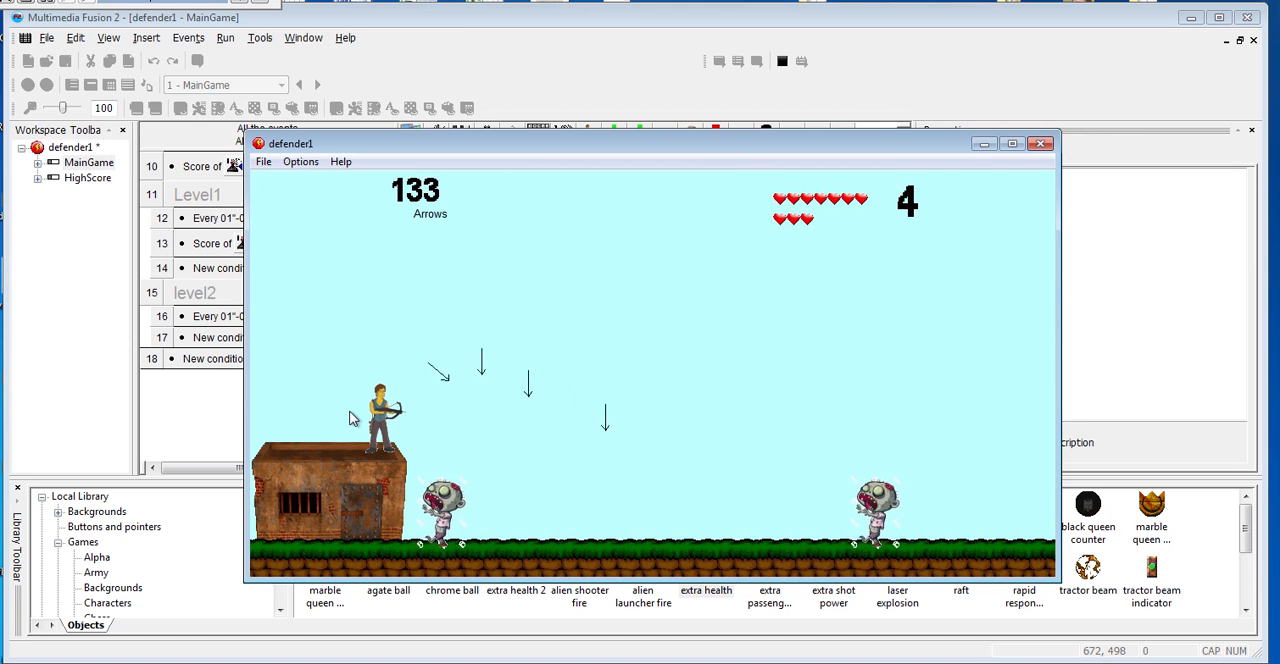
key("space")
key("space")
key("space")
key("space")
key("space")
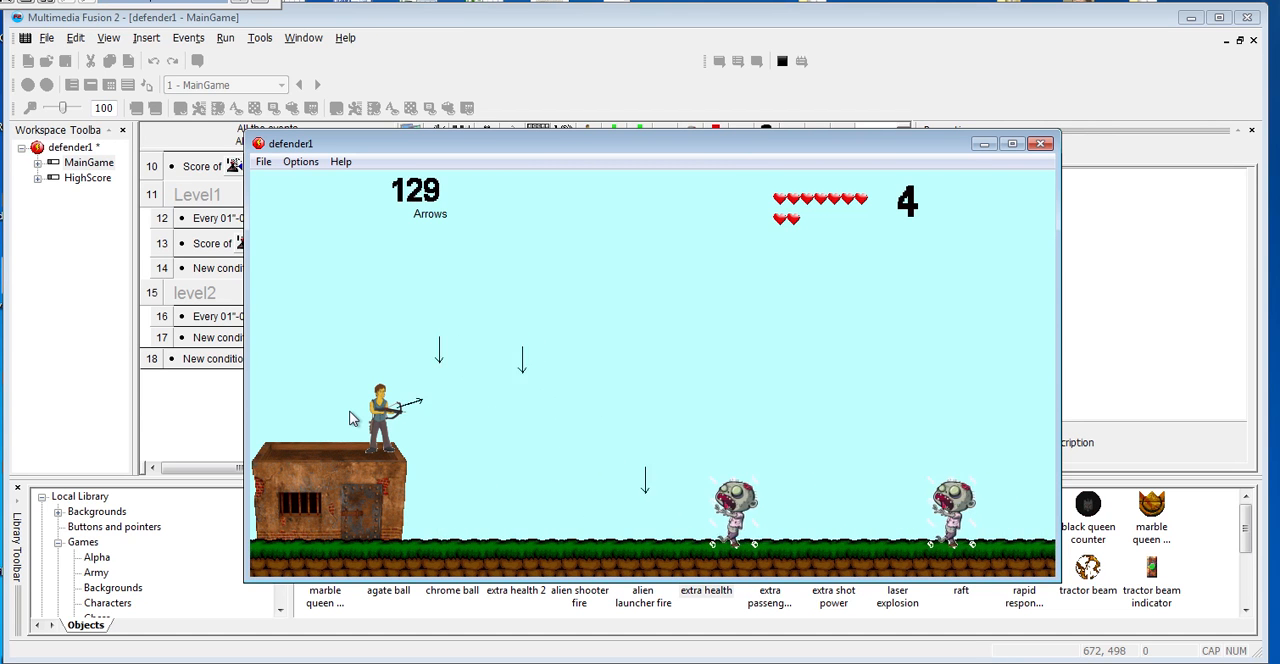
key("space")
key("space")
key("space")
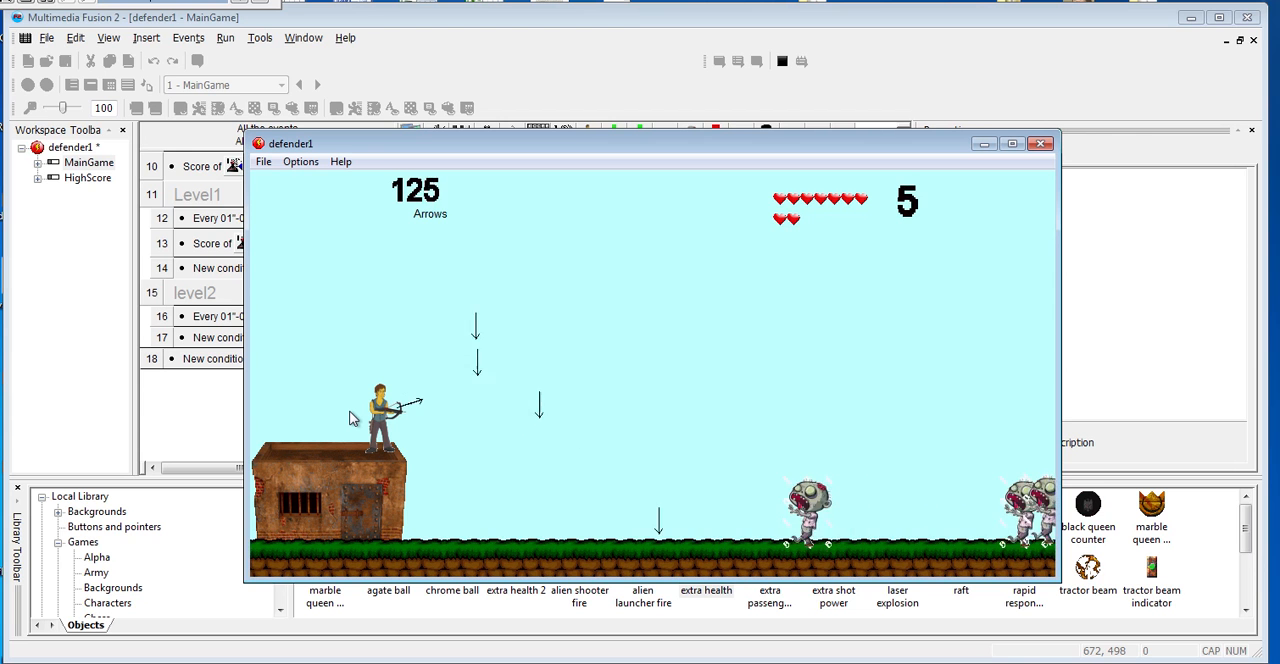
key("space")
key("space")
key("space")
key("space")
key("space")
key("space")
key("space")
key("space")
key("space")
key("space")
key("space")
key("space")
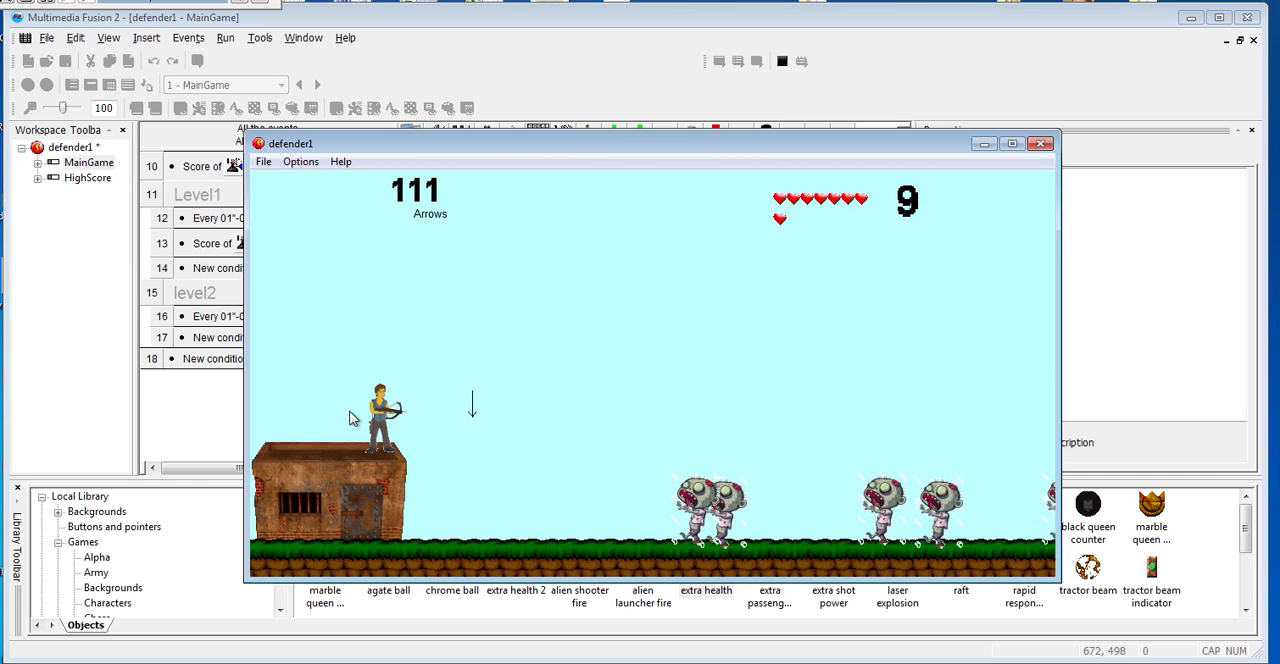
key("space")
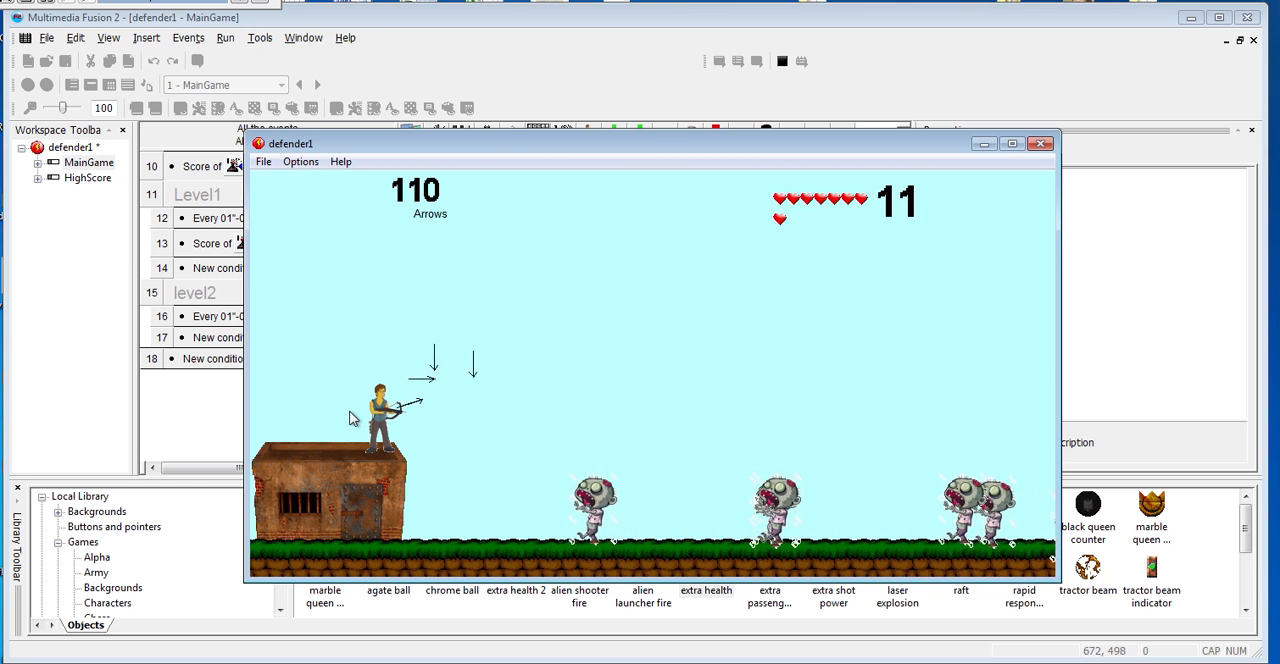
key("space")
key("space")
key("space")
key("space")
key("space")
key("space")
key("space")
key("space")
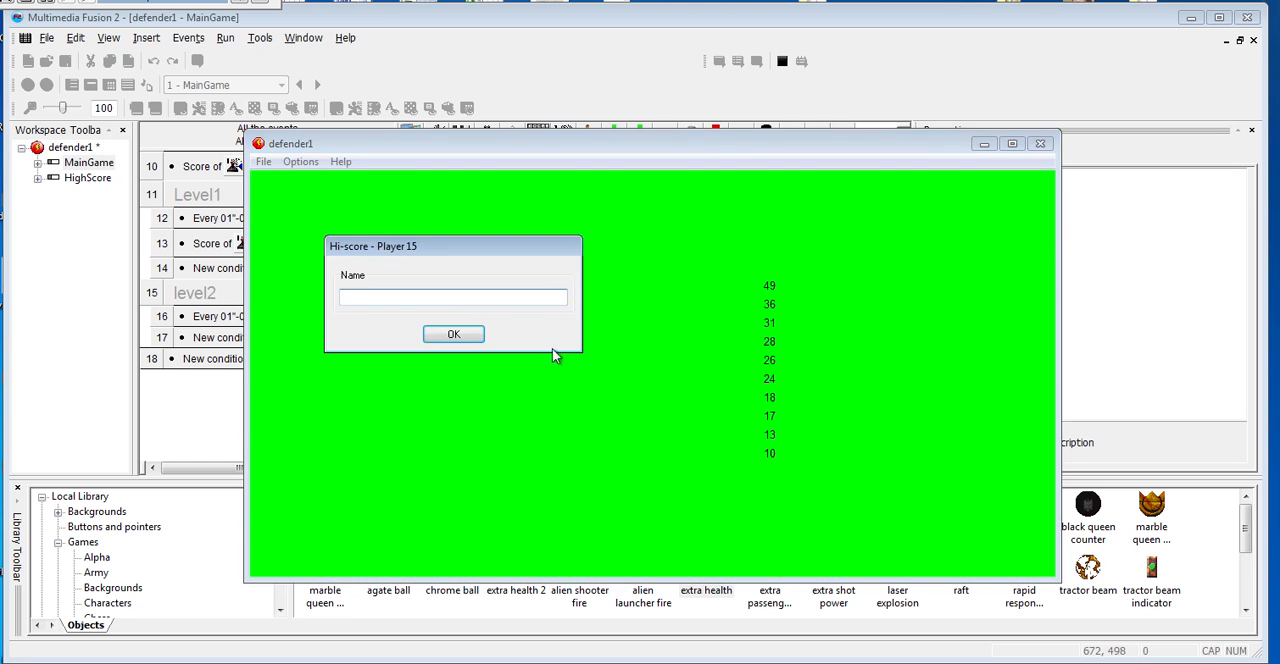
left_click(452, 334)
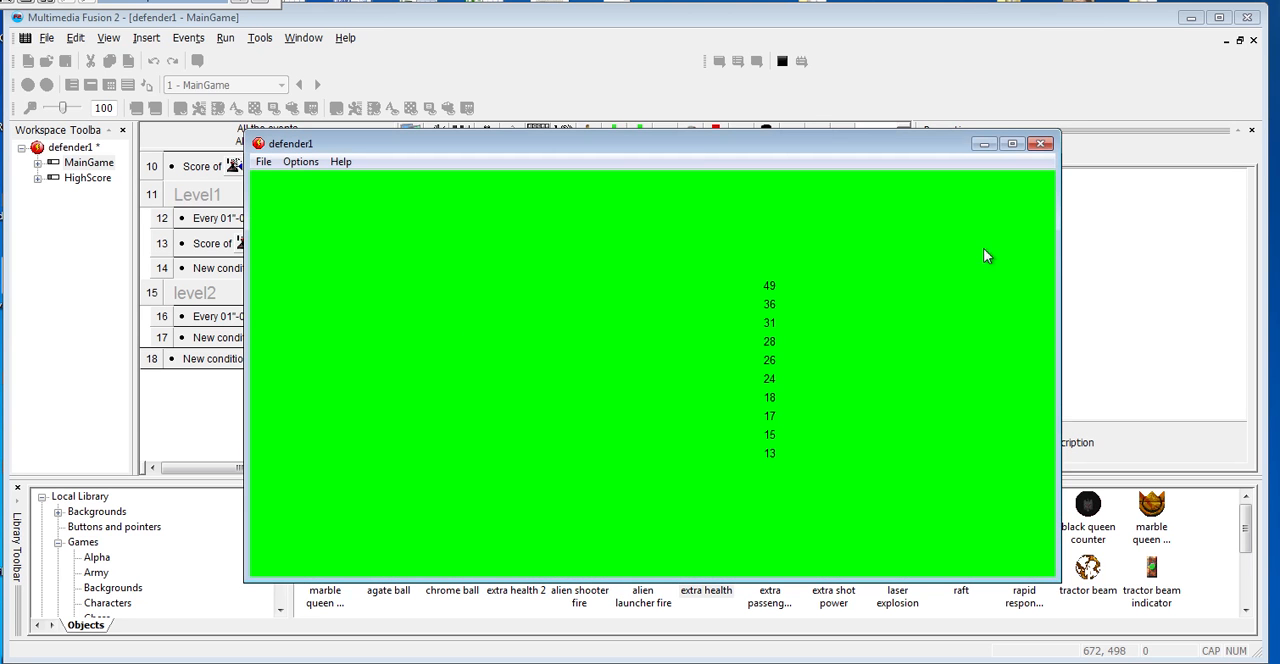
left_click(1041, 146)
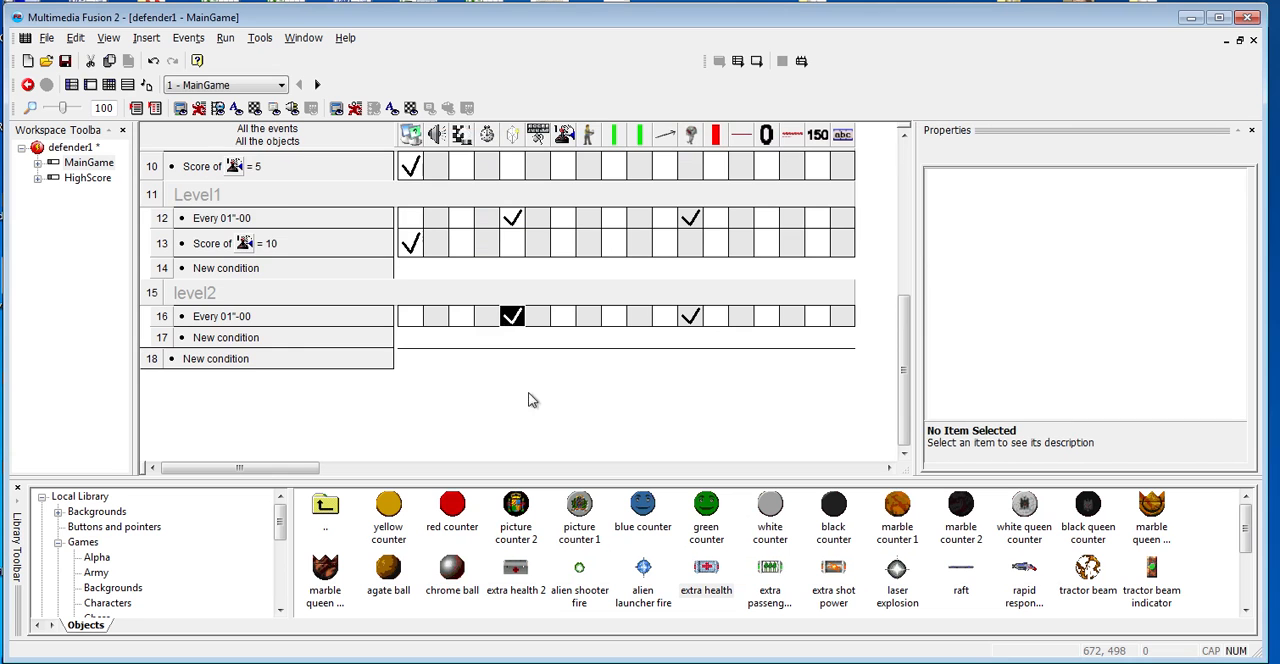
- Add a new frame to the defender1 application and name it "Start"
scroll(295, 376, "up", 5)
scroll(76, 220, "up", 3)
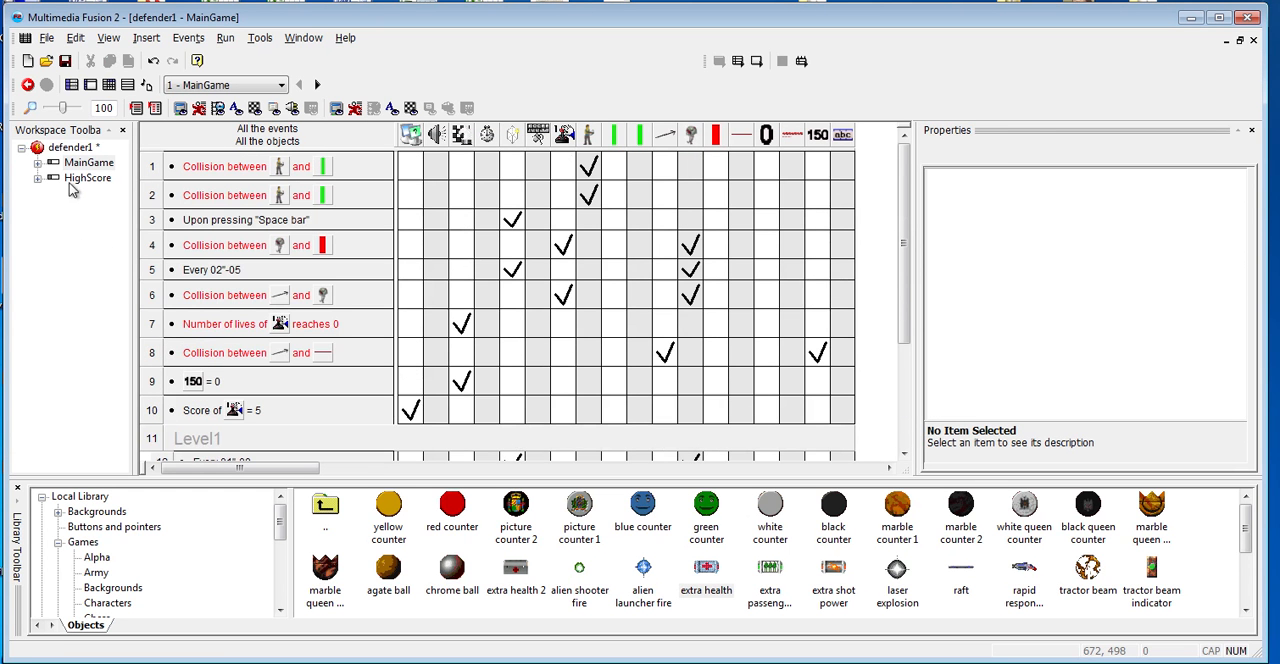
left_click(72, 148)
right_click(76, 150)
left_click(126, 204)
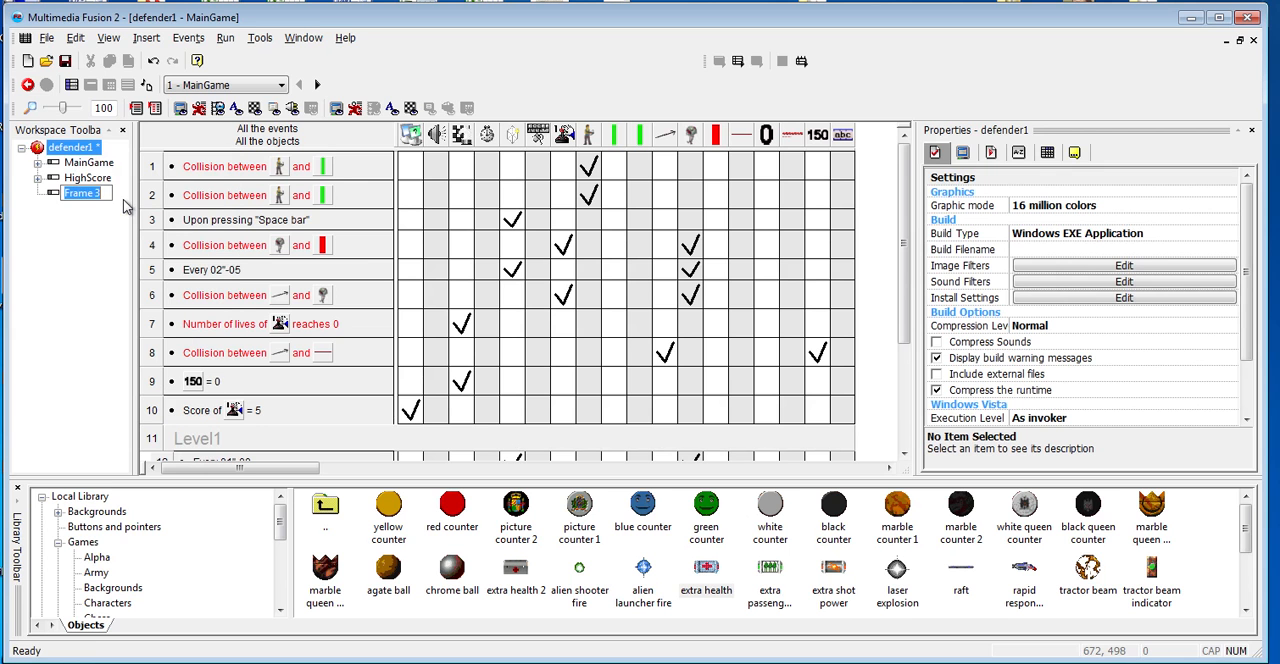
type("Stat")
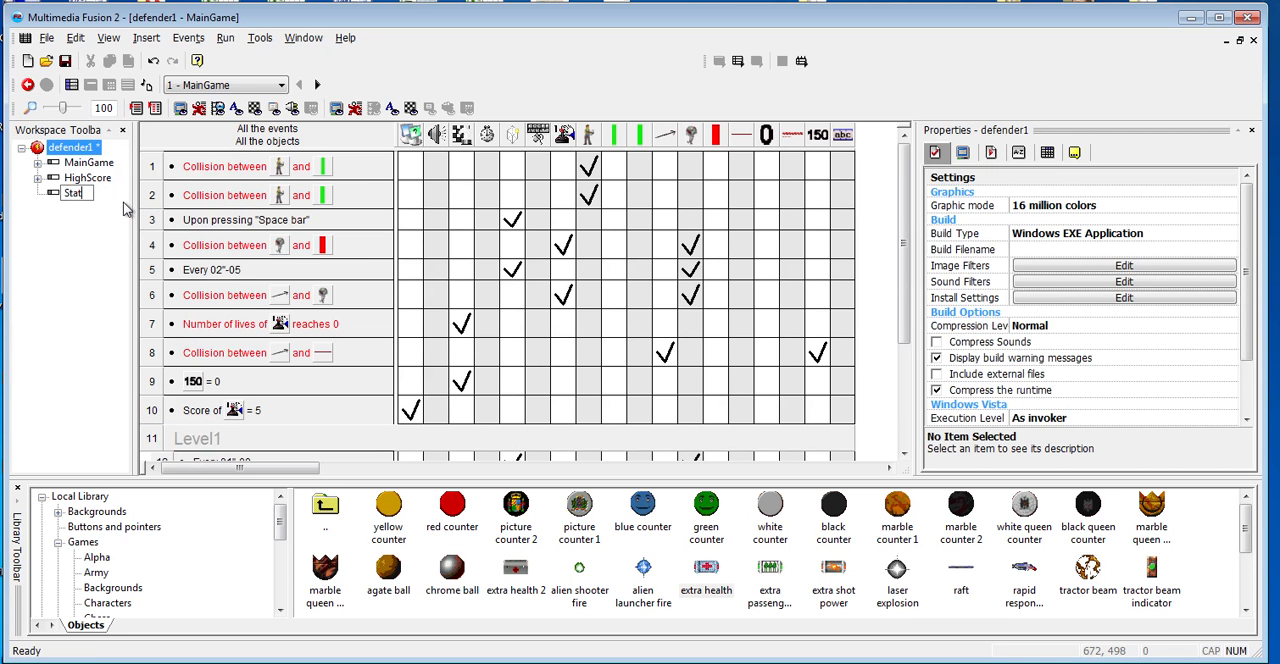
type("rt")
key("Return")
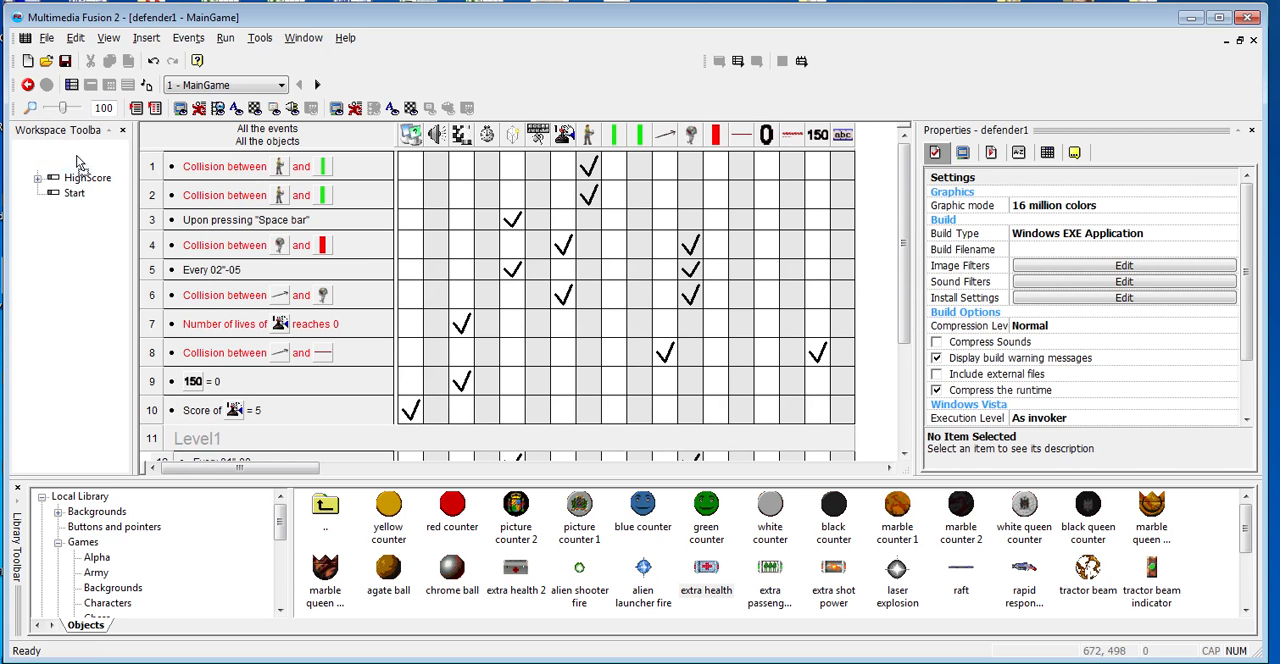
- Move the Start frame ahead of MainGame so it comes first, and show the application's window properties
left_click_drag(75, 192, 77, 156)
left_click(78, 148)
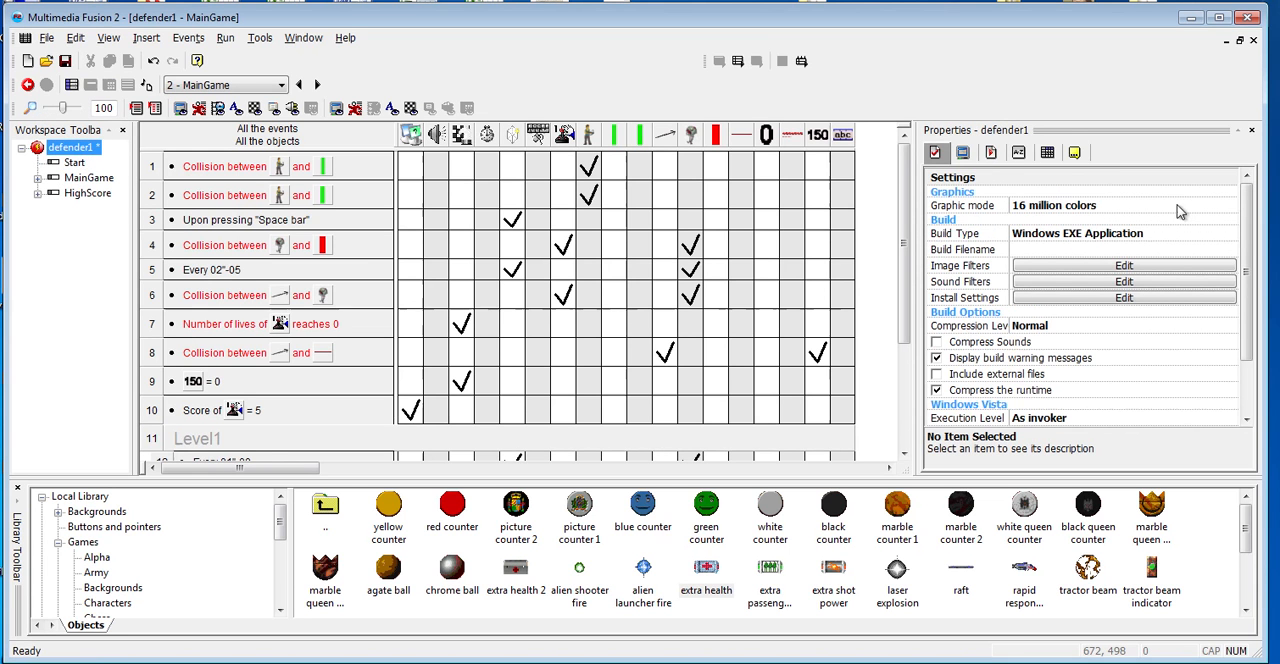
left_click(965, 152)
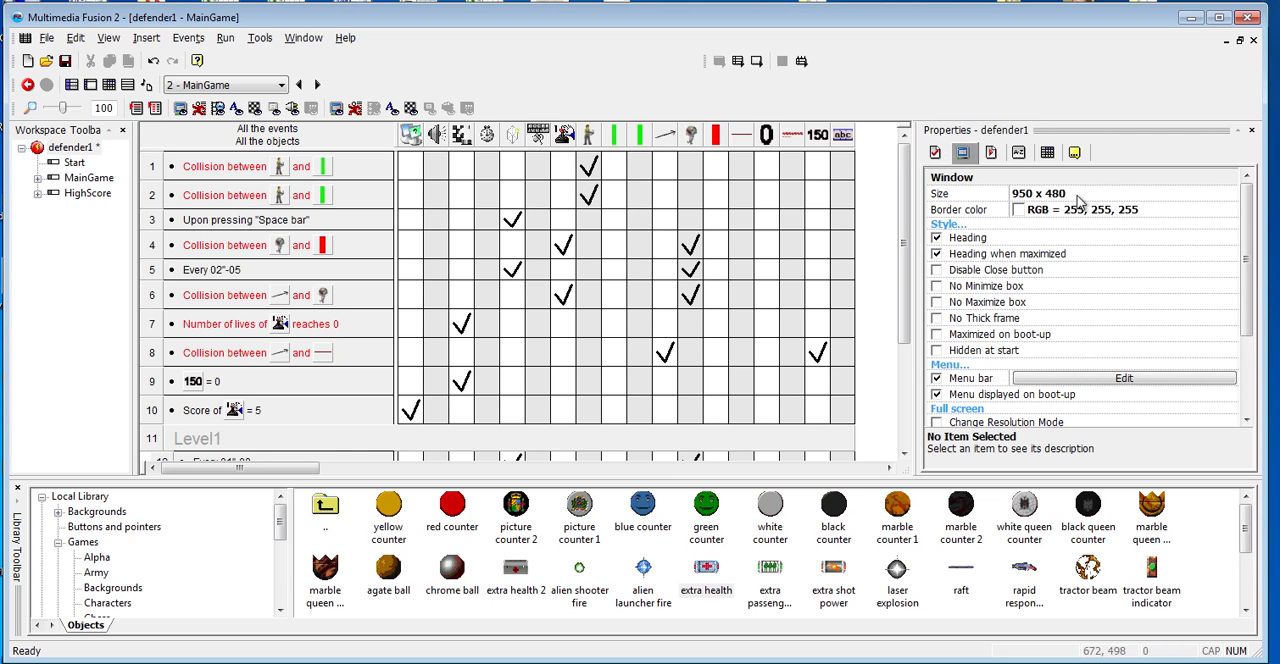
- Insert a Picture object into the Start frame, using daryl.jpg from the "walking dead test" folder
double_click(74, 163)
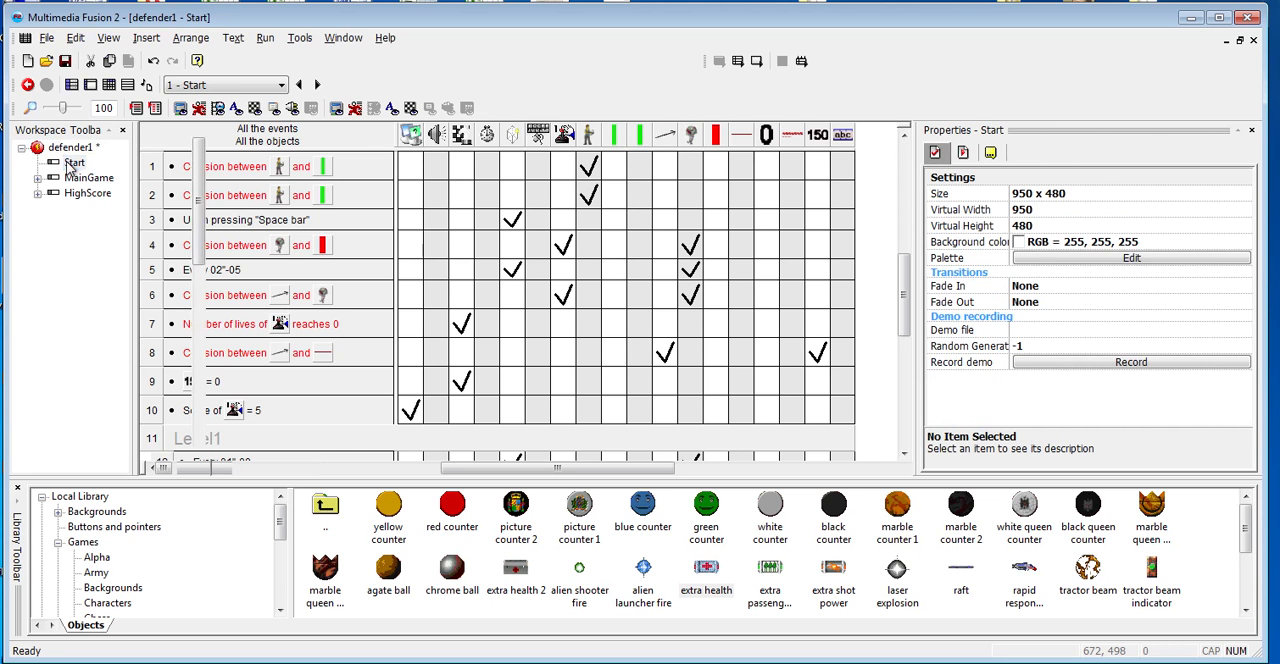
right_click(374, 177)
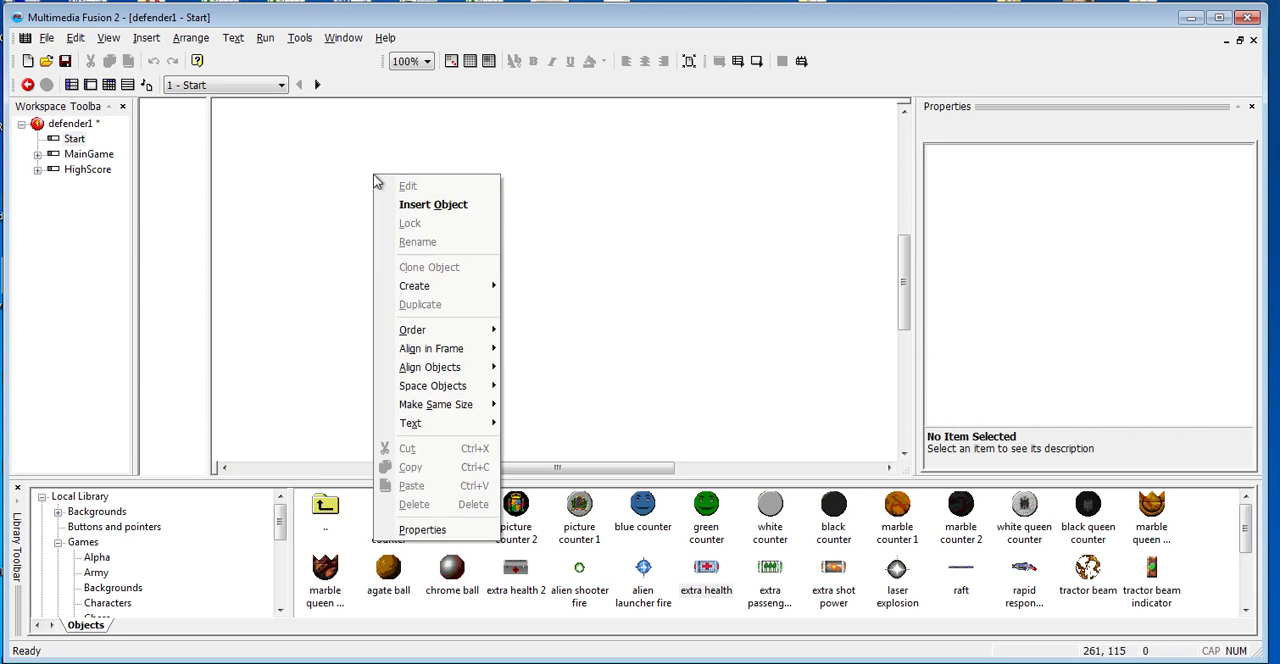
left_click(436, 204)
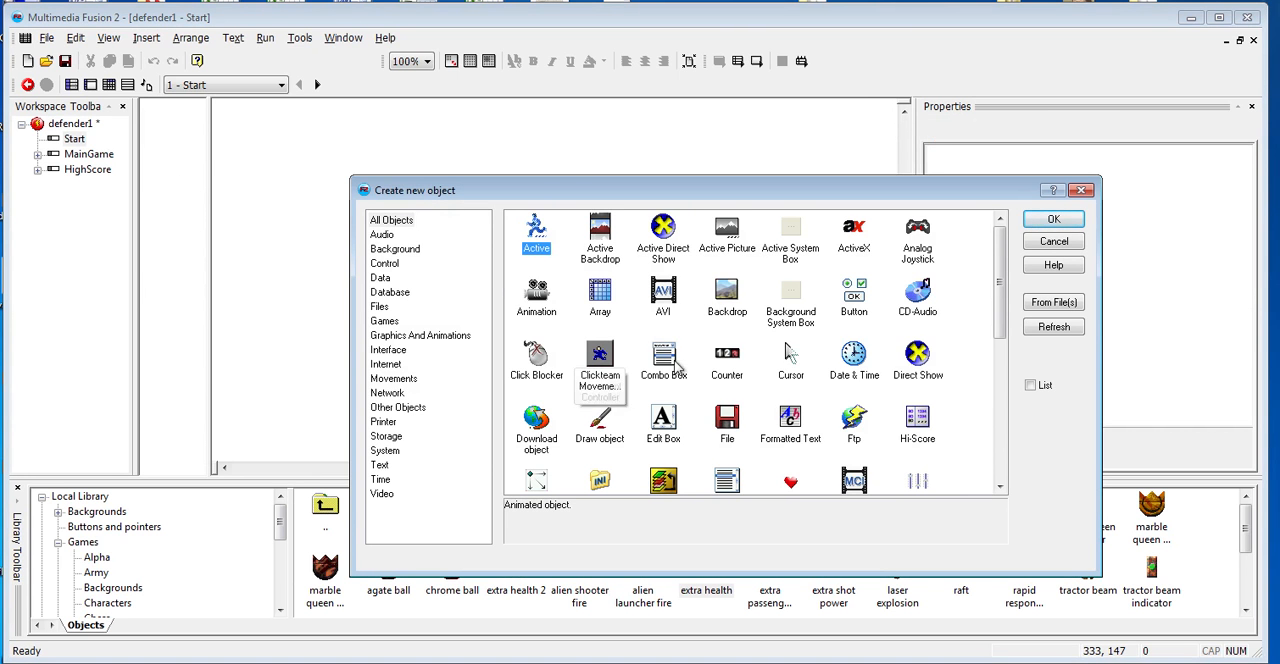
scroll(712, 402, "down", 5)
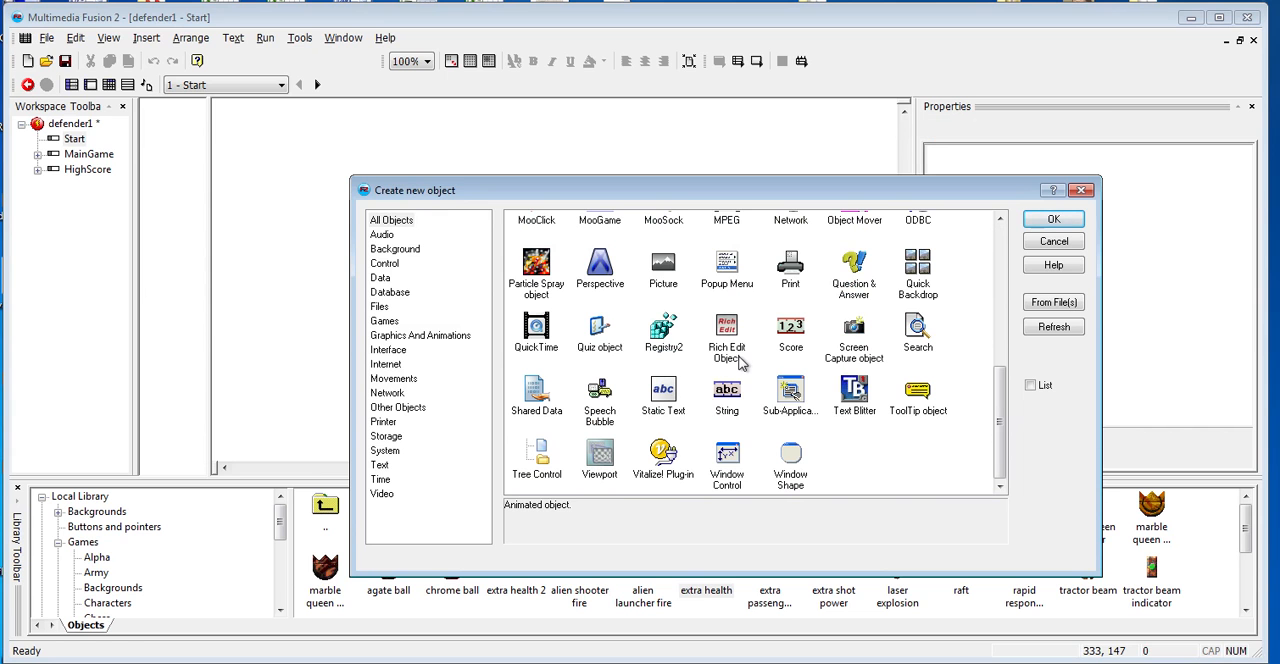
double_click(663, 262)
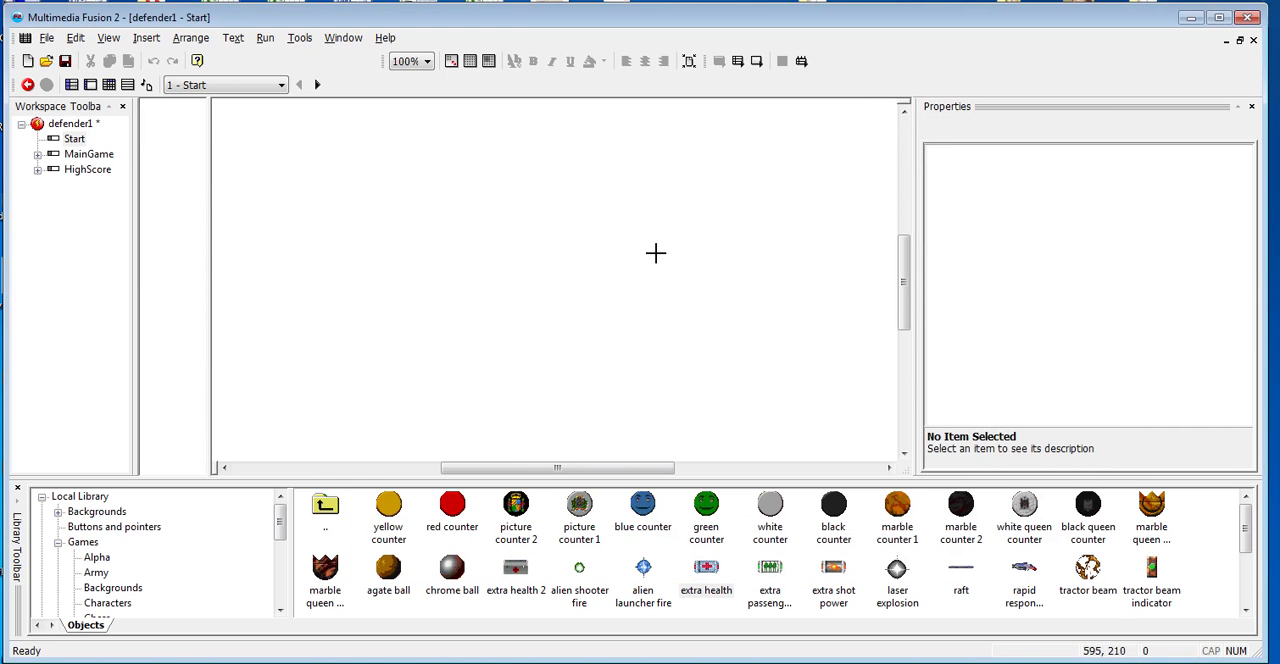
left_click(537, 225)
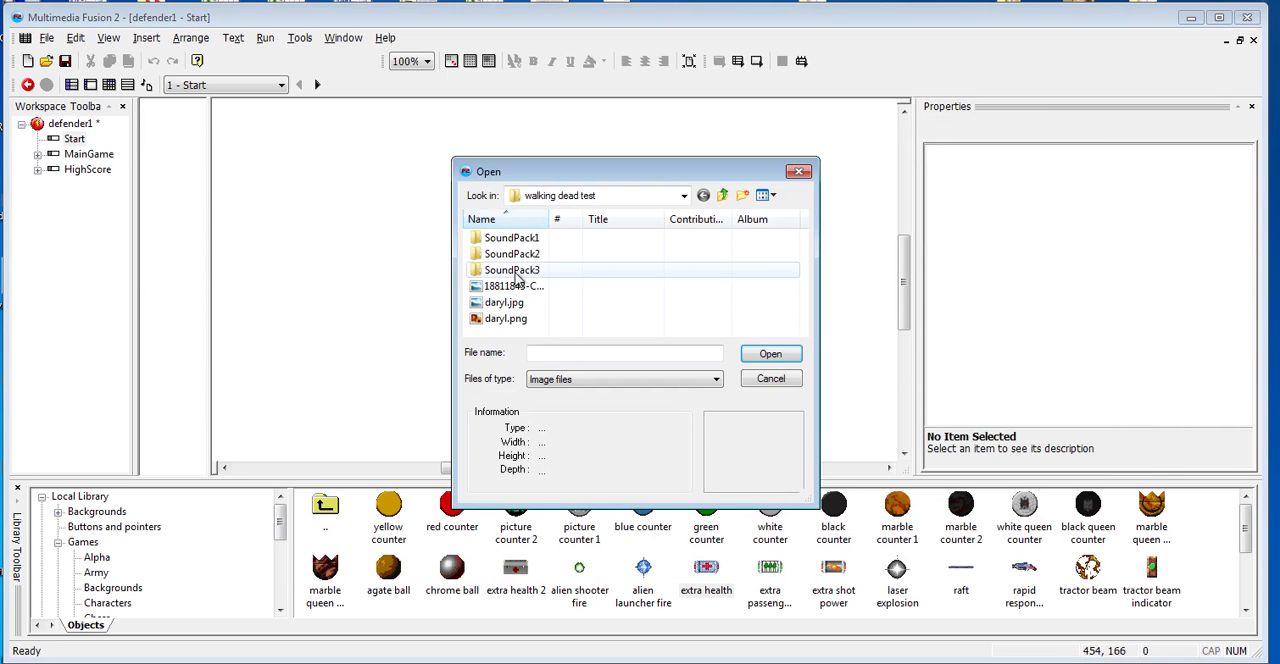
double_click(502, 306)
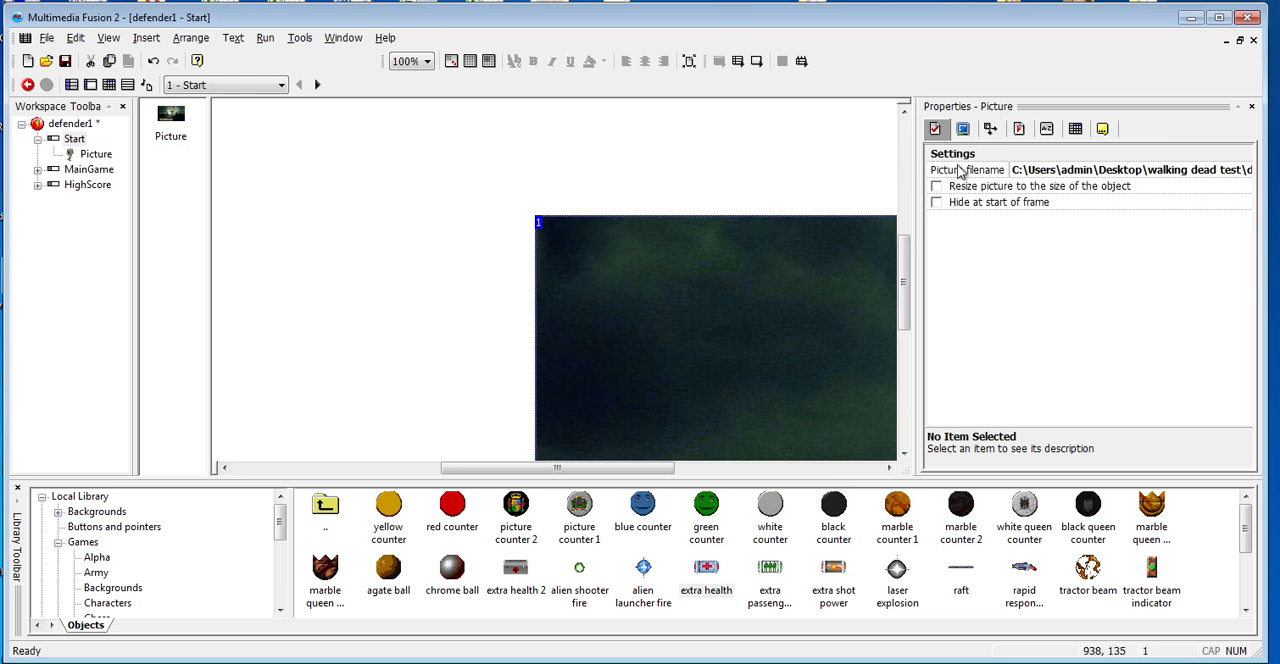
- Set the picture's size to 950 wide and 480 high
left_click(963, 129)
left_click(990, 129)
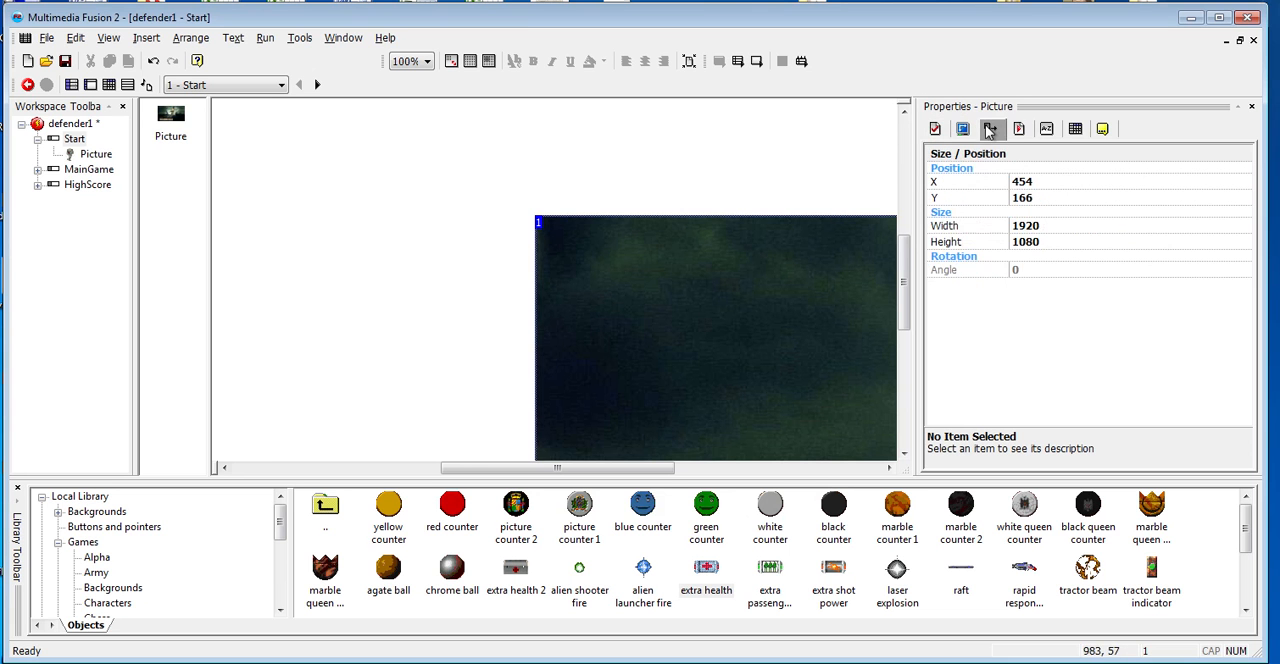
left_click(1041, 225)
type("9")
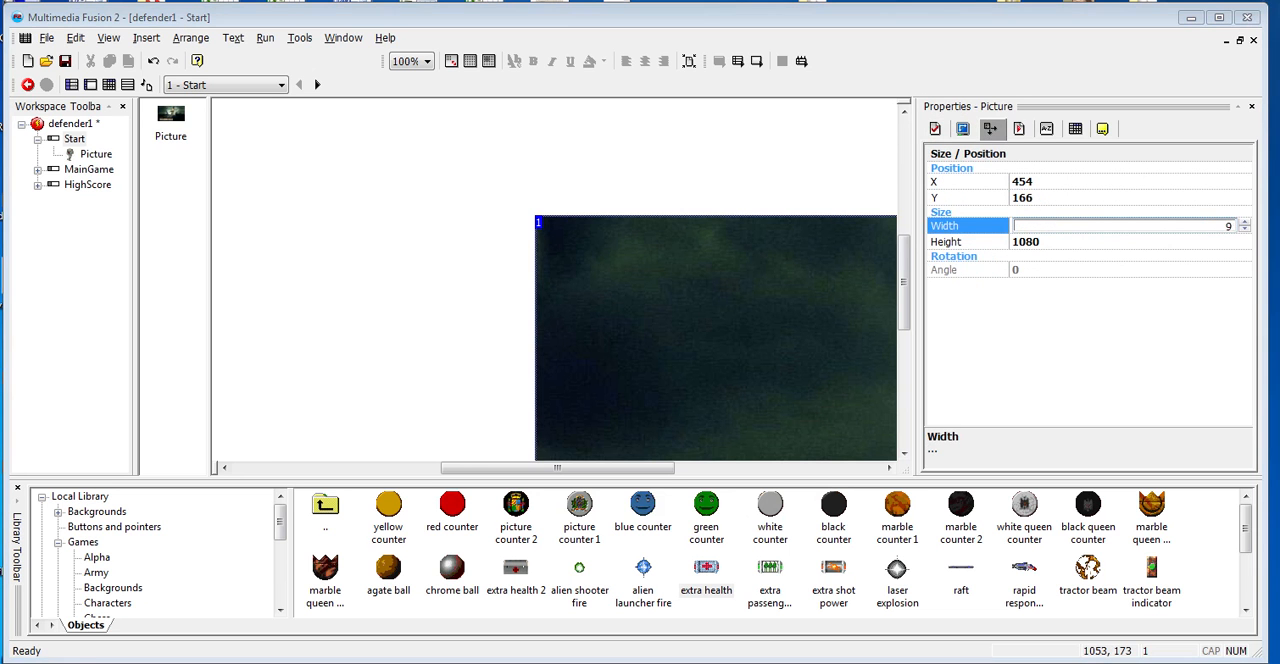
type("50")
left_click(1039, 241)
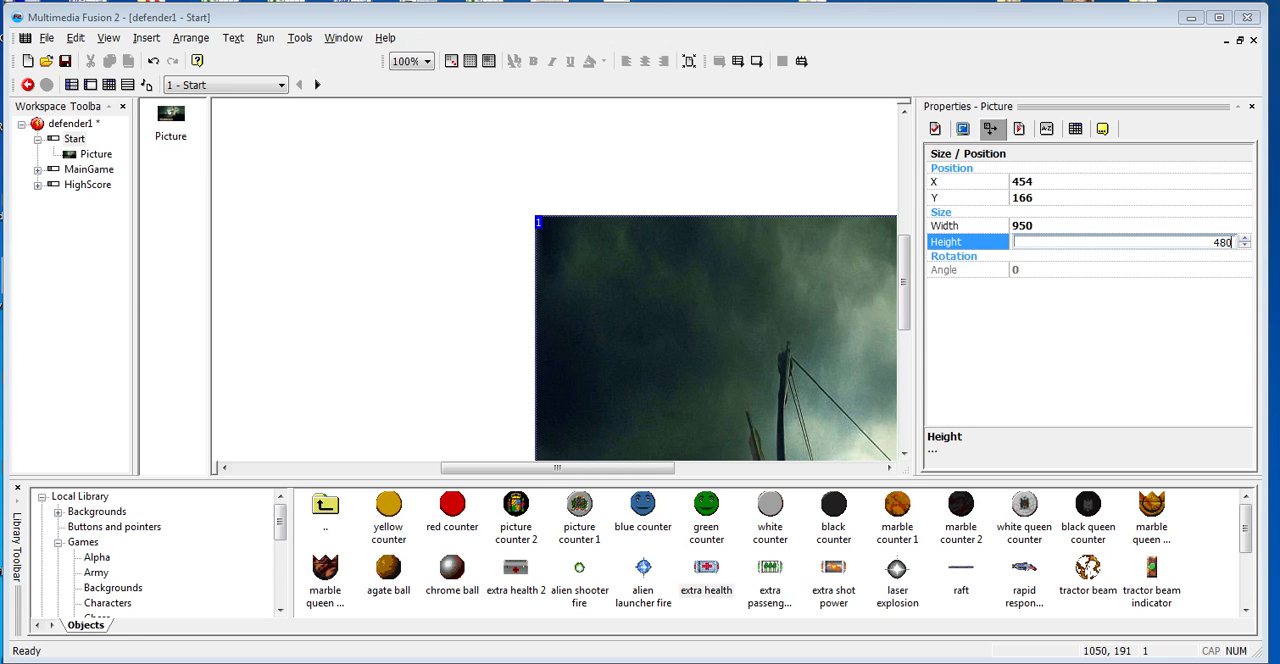
- Move the picture over the Start frame to about Y 3 and align it to the frame's left edge
left_click(831, 313)
left_click_drag(903, 270, 904, 293)
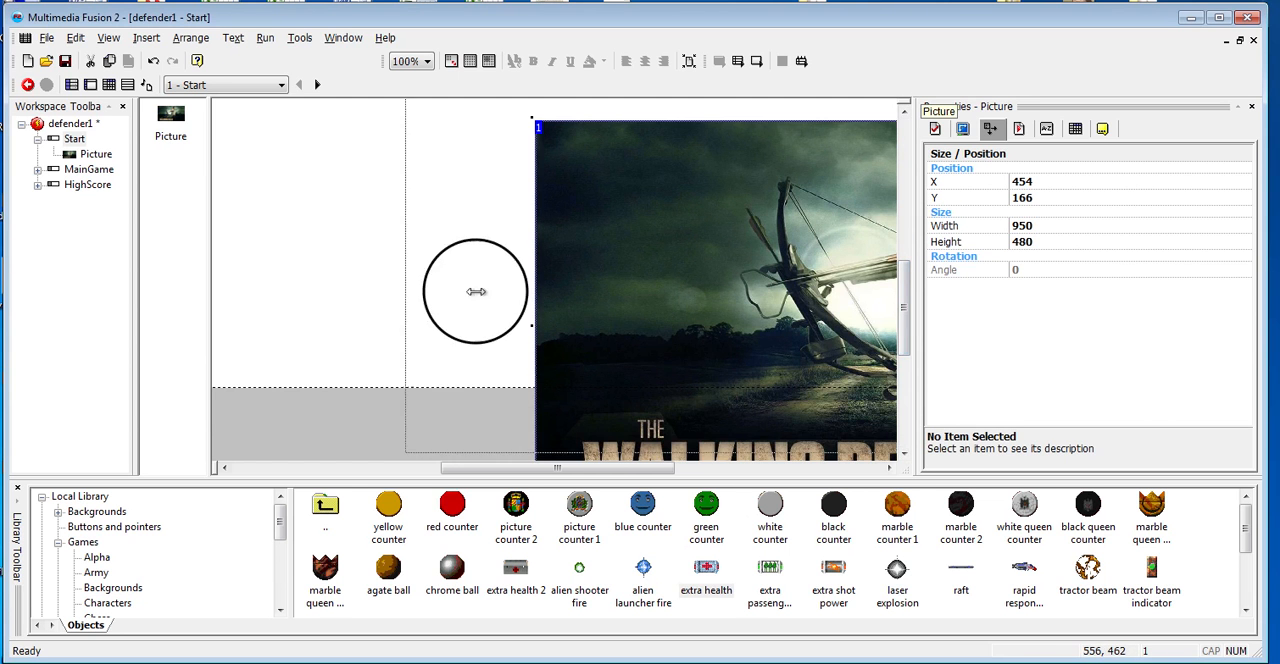
left_click_drag(459, 324, 432, 257)
right_click(476, 234)
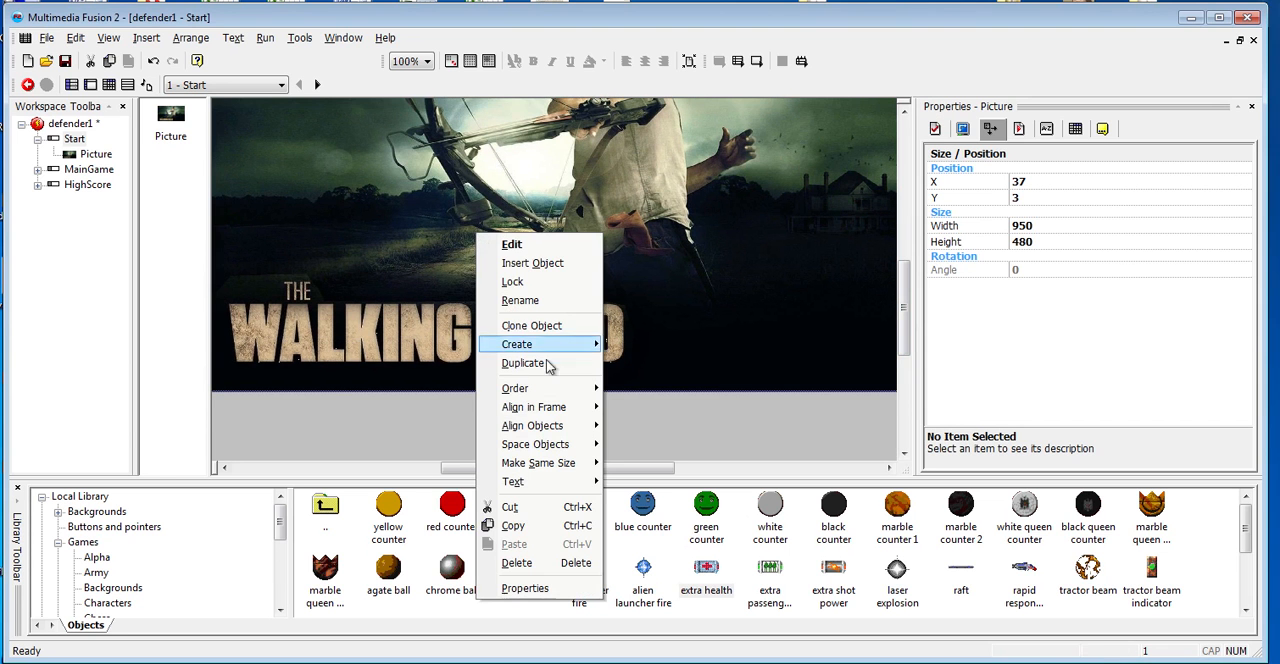
mouse_move(560, 408)
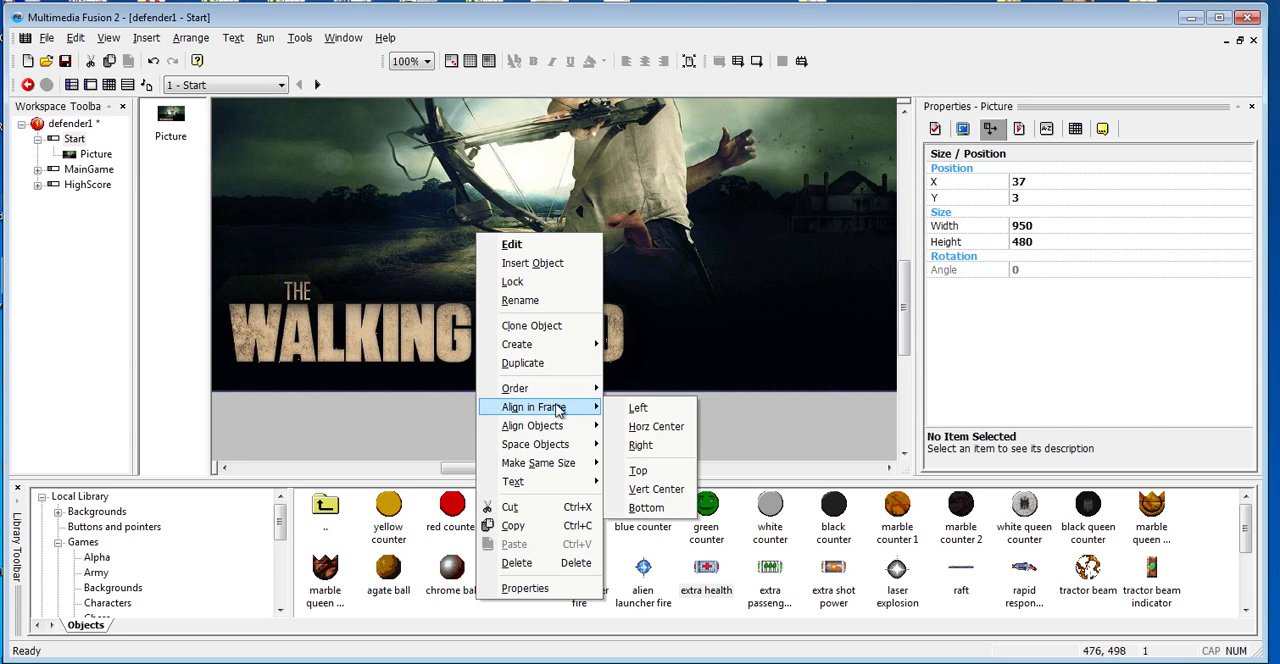
left_click(634, 408)
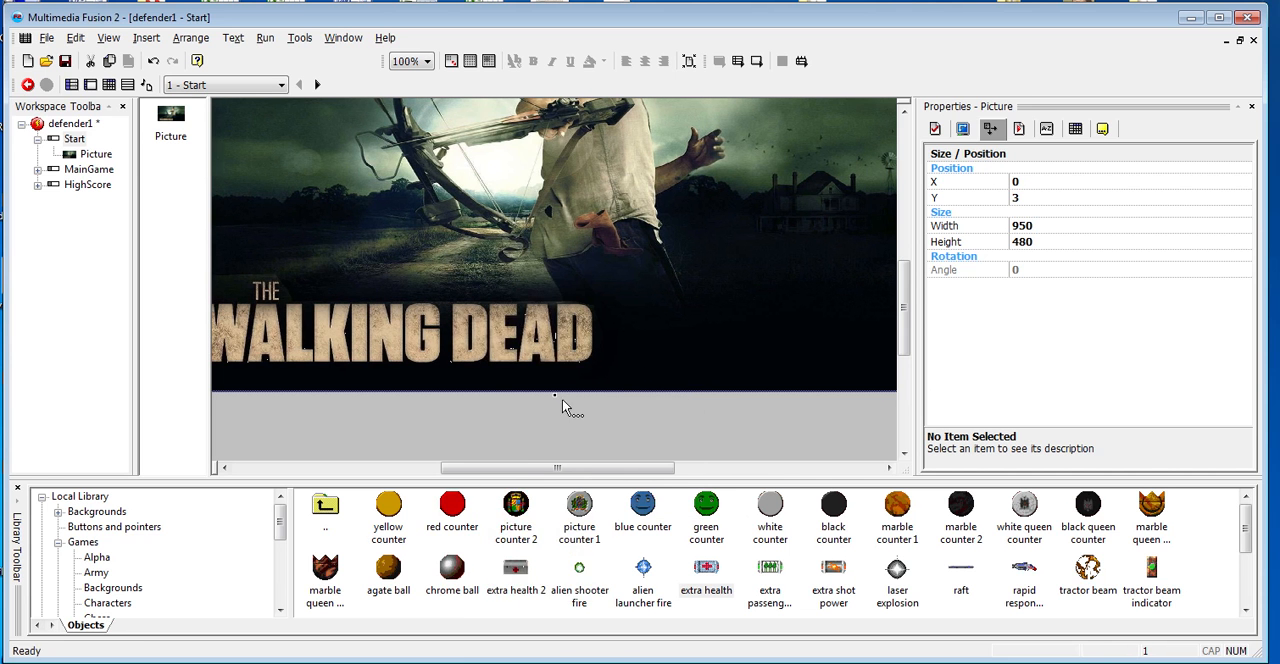
- Center the picture horizontally in the Start frame and check its placement at the frame's upper and lower edges
right_click(494, 296)
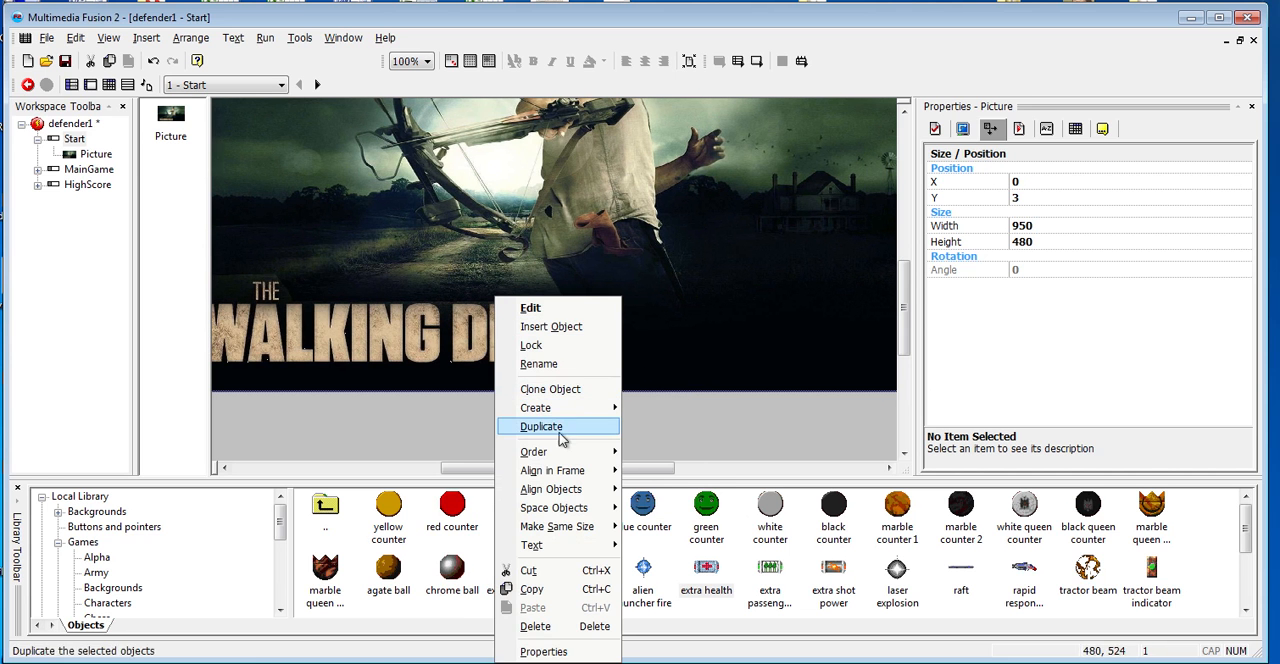
mouse_move(560, 480)
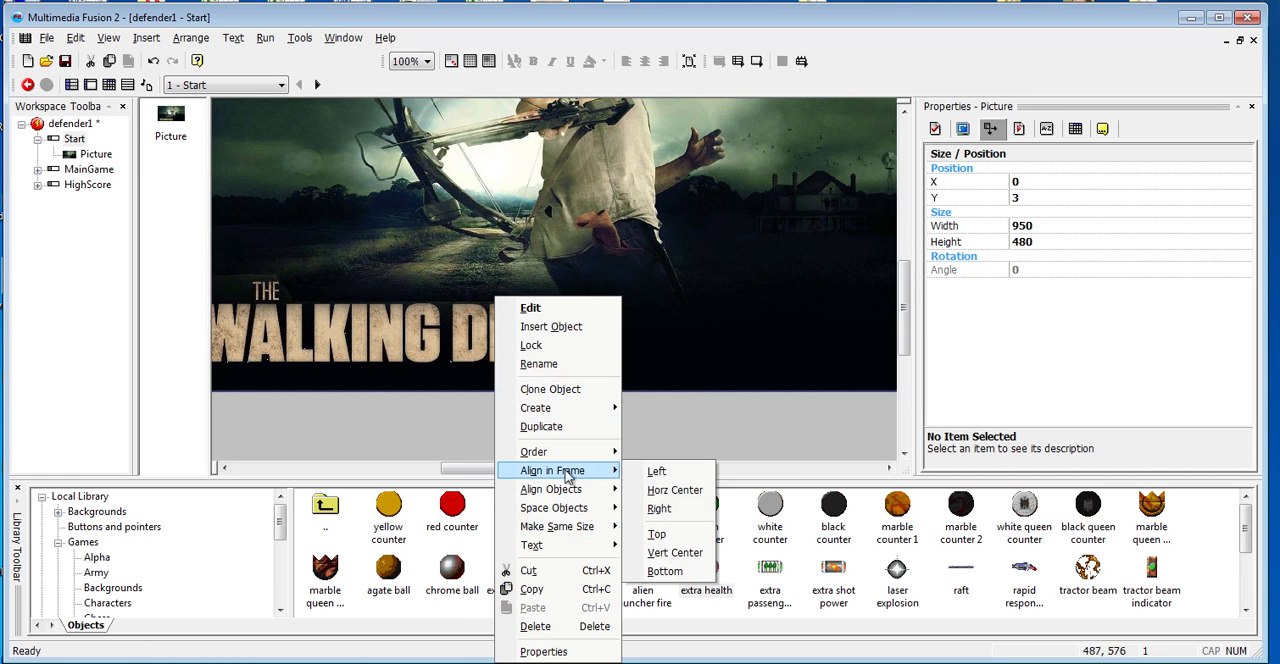
left_click(672, 492)
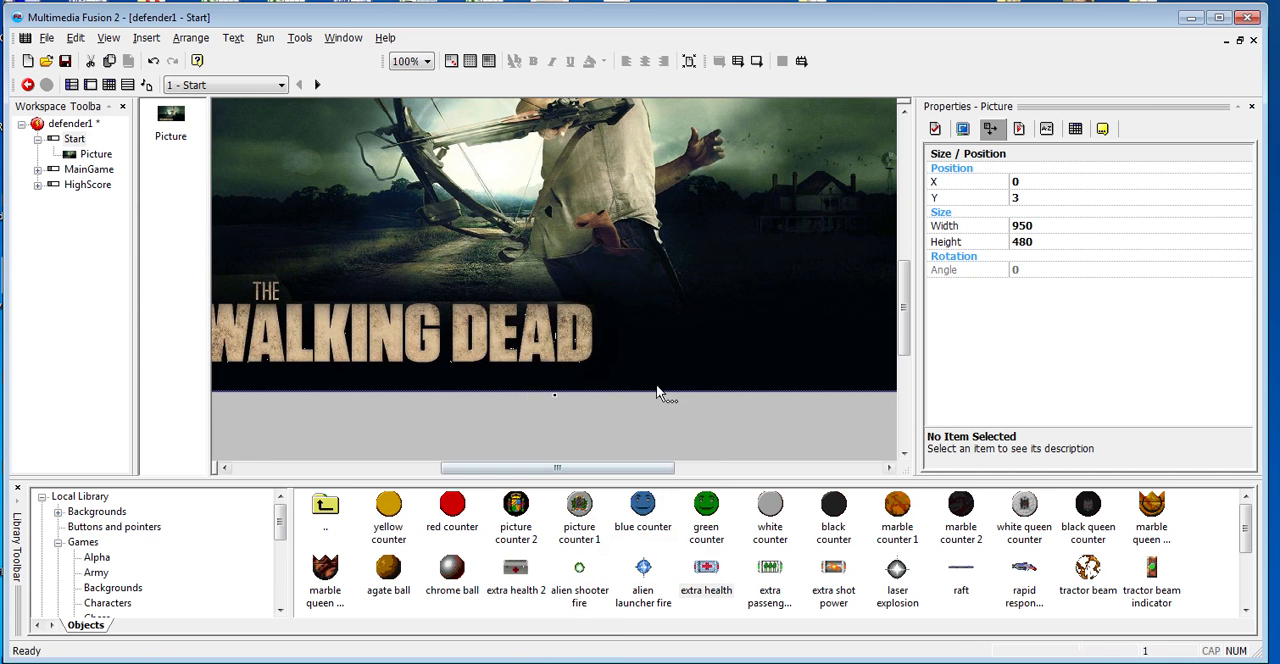
scroll(595, 335, "up", 4)
scroll(595, 335, "up", 7)
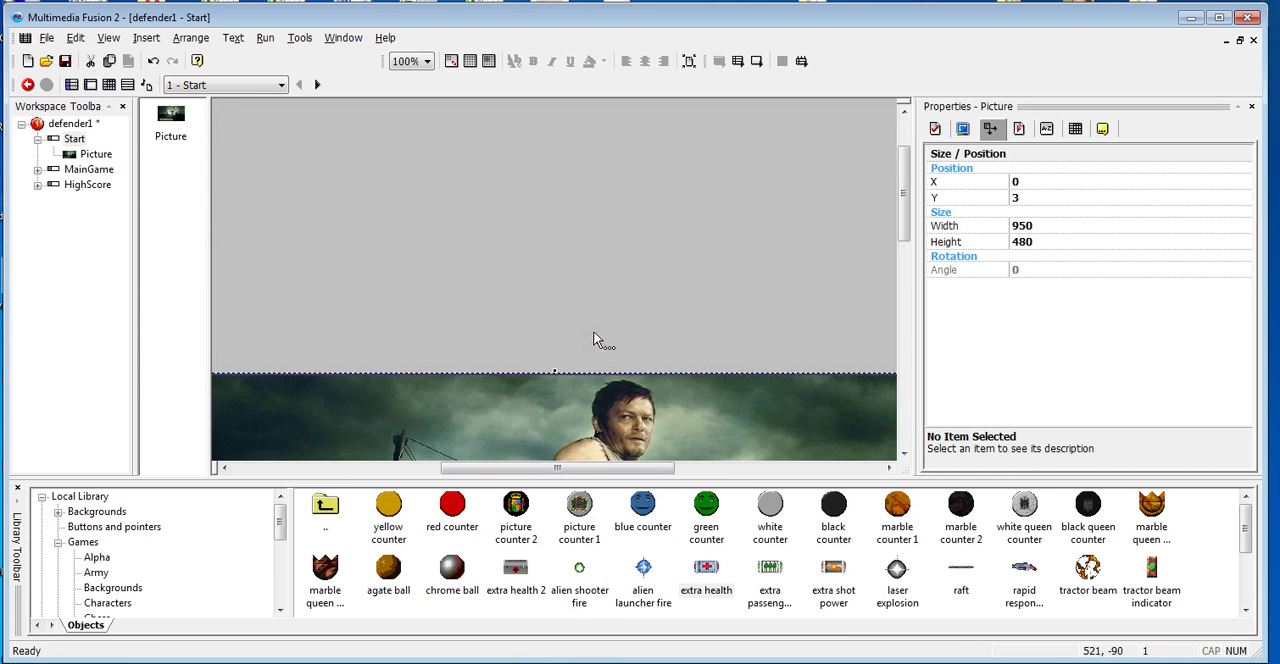
scroll(457, 234, "down", 6)
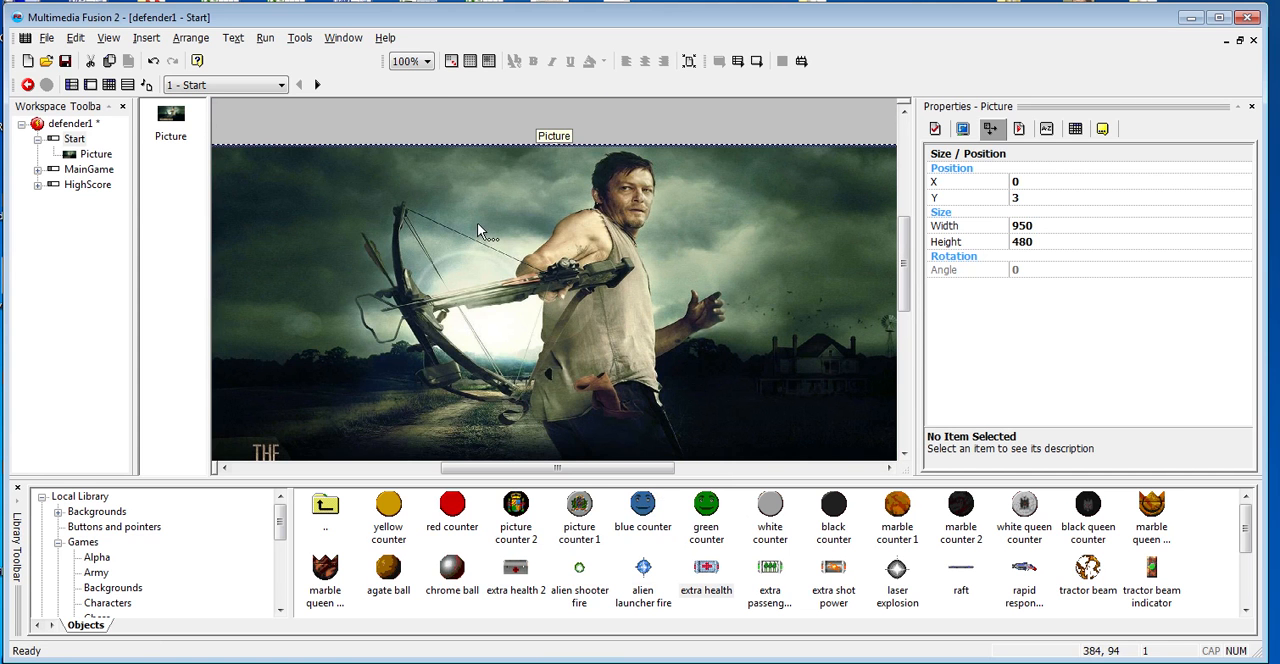
- Add a Start frame event that goes to the next frame upon pressing the "S" key
key("ctrl+e")
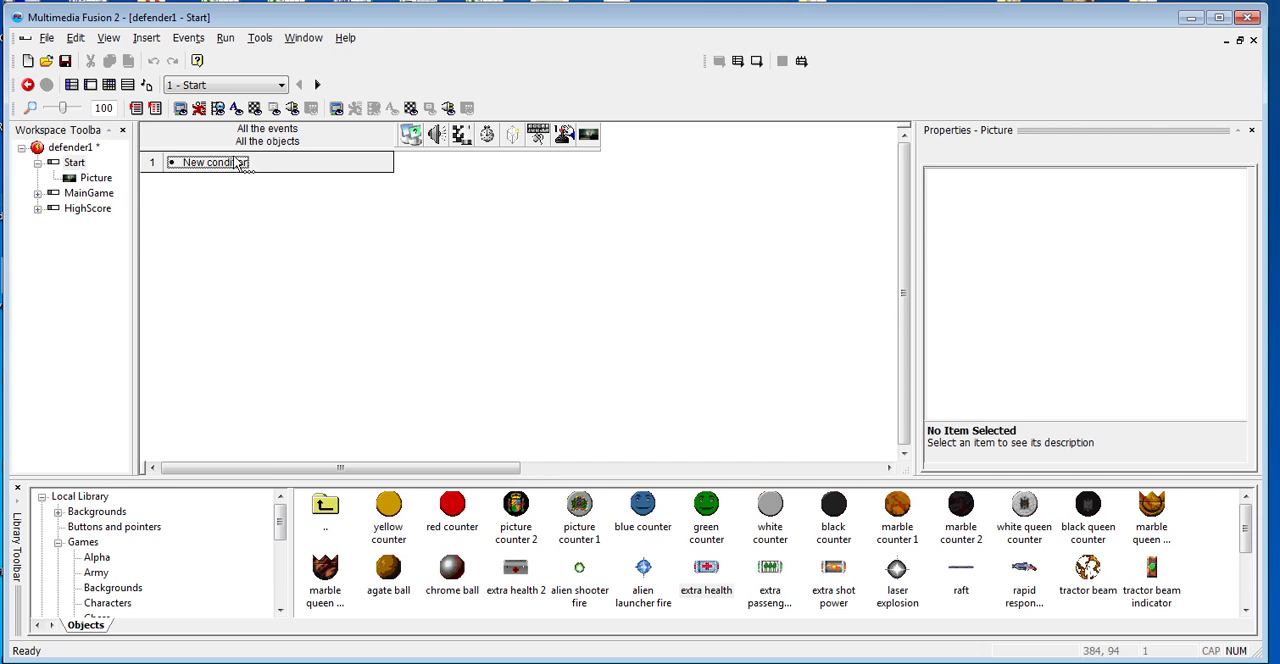
left_click(222, 166)
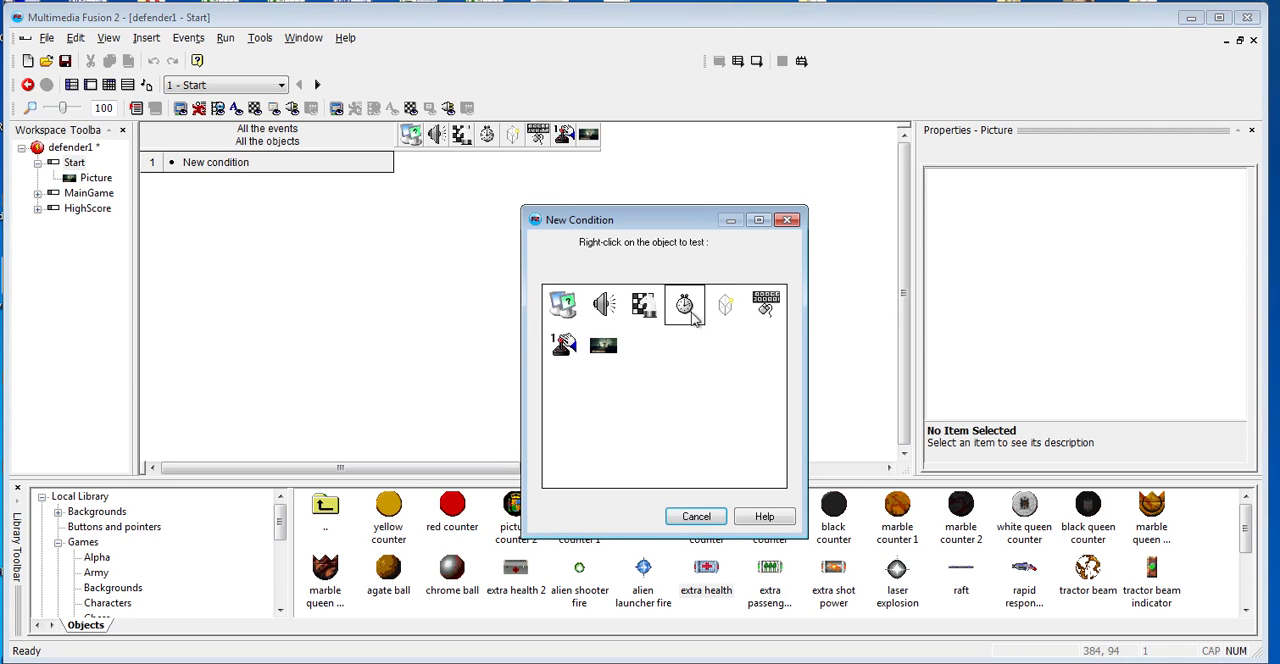
right_click(765, 305)
mouse_move(806, 306)
left_click(945, 304)
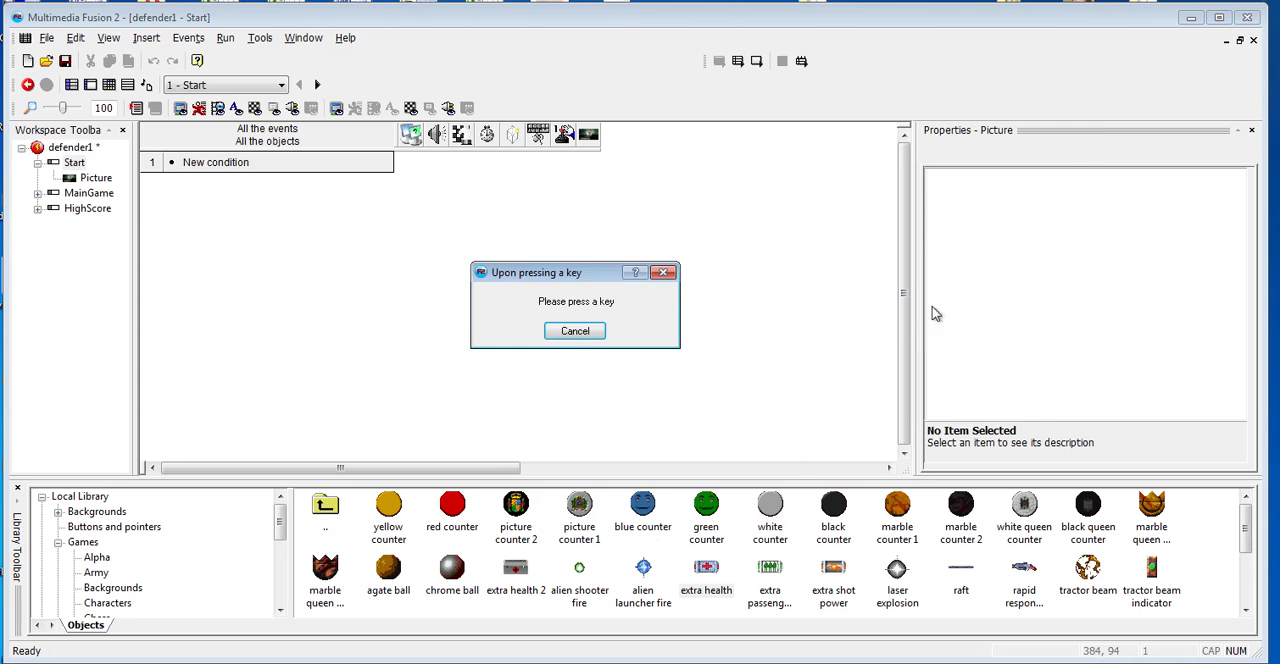
key("s")
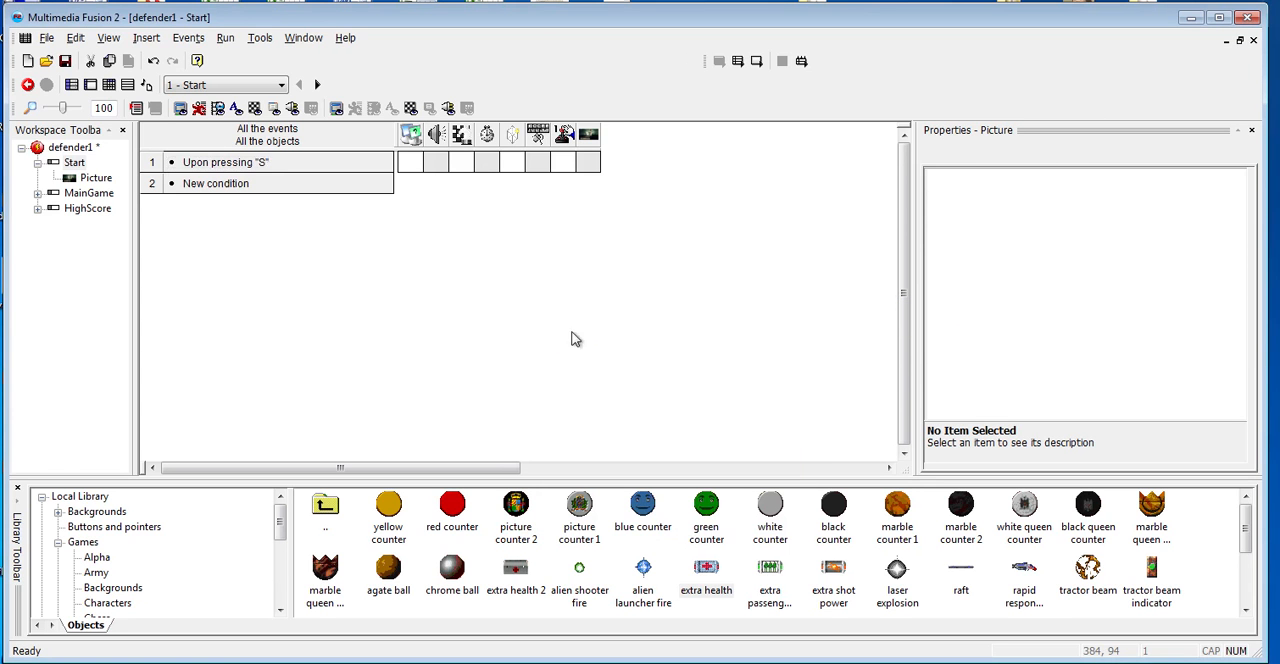
left_click(455, 163)
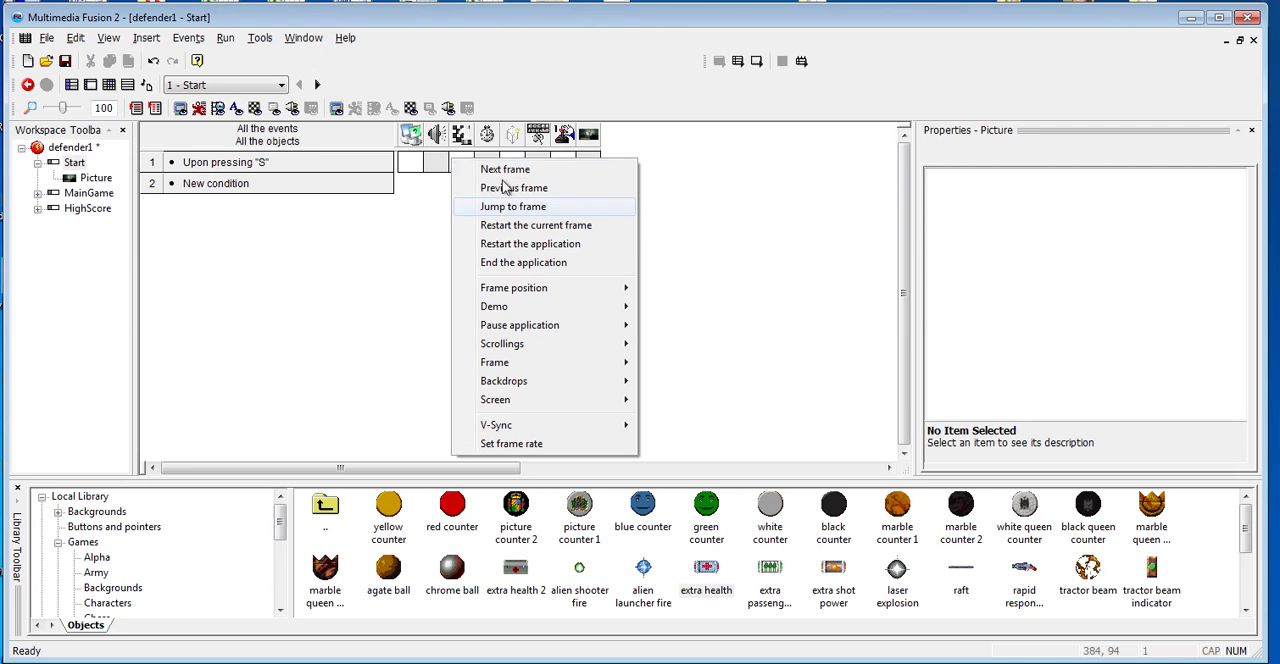
left_click(505, 170)
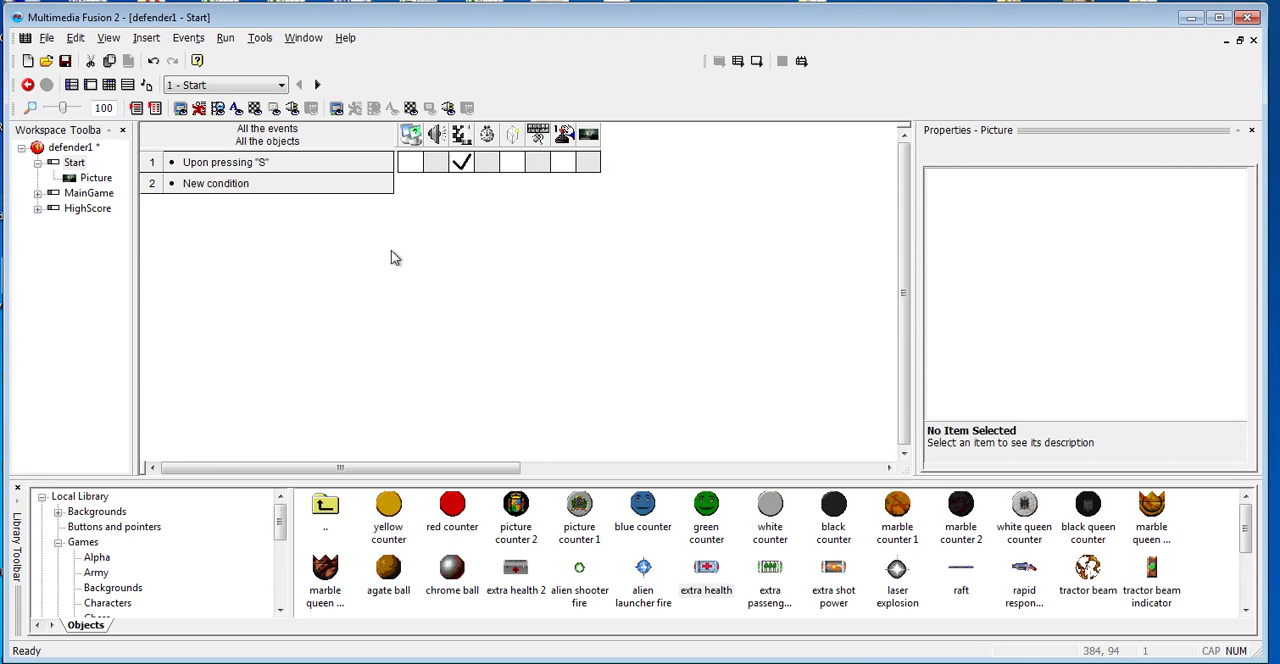
- Insert a String object at about (350,42) on the Start picture, reading "PRESS 'S' TO START"
key("ctrl+m")
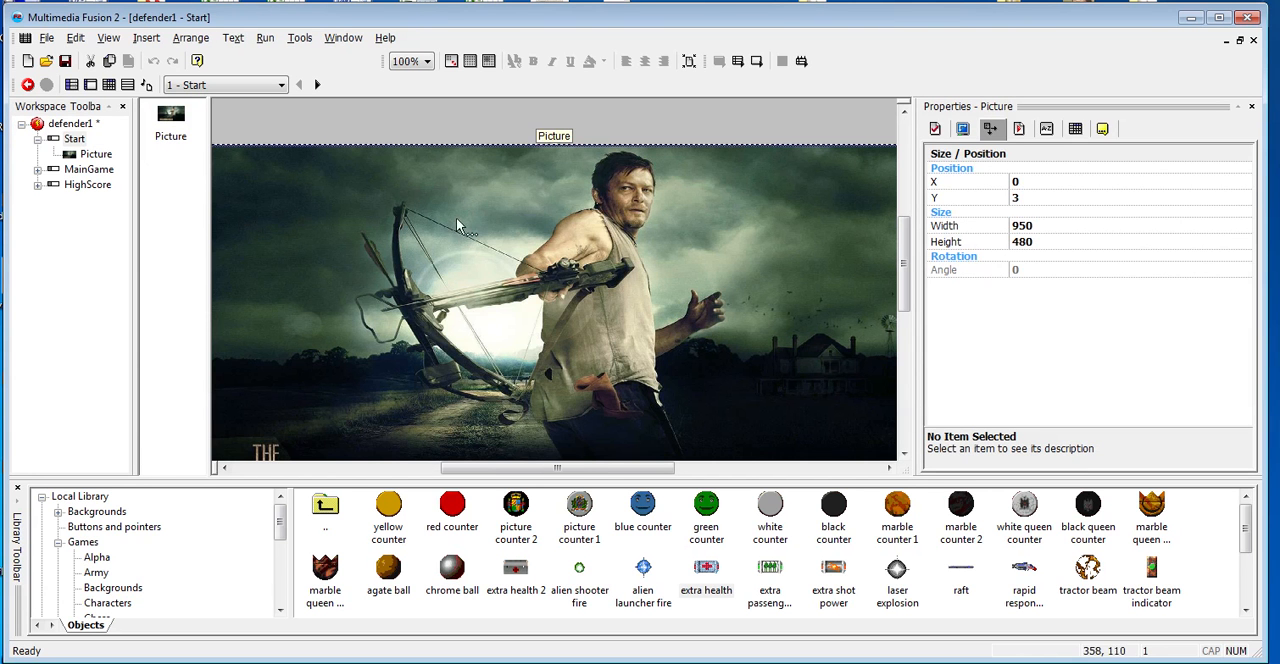
right_click(483, 185)
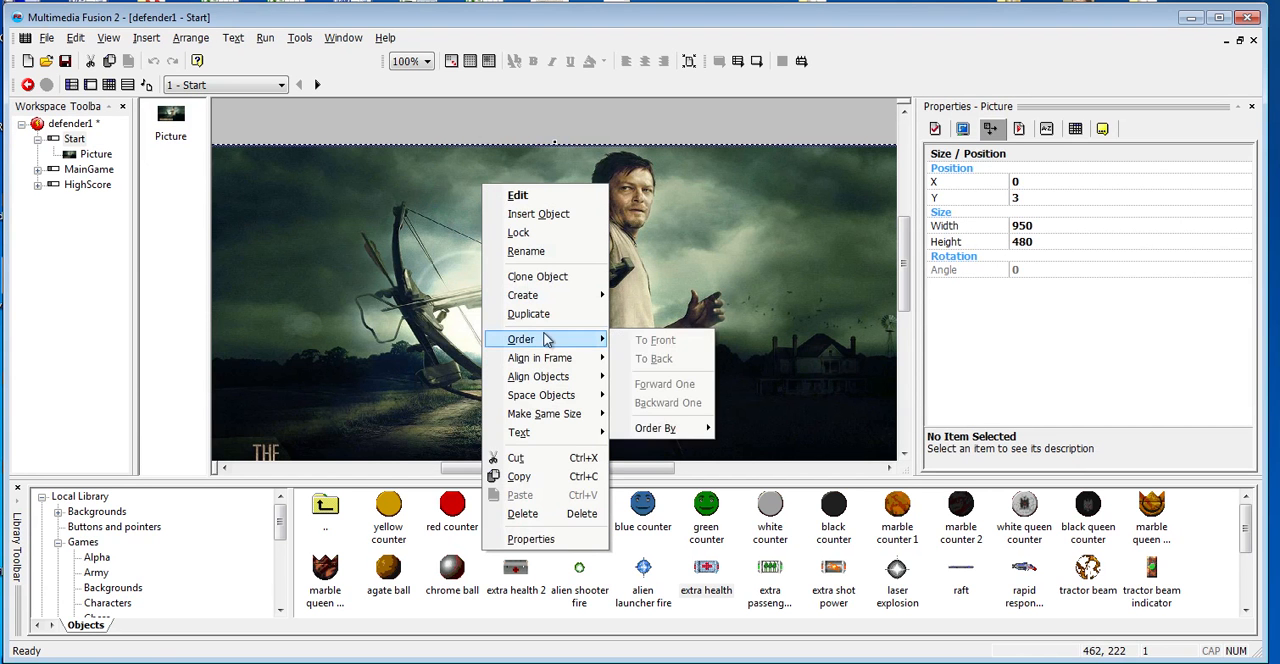
left_click(530, 214)
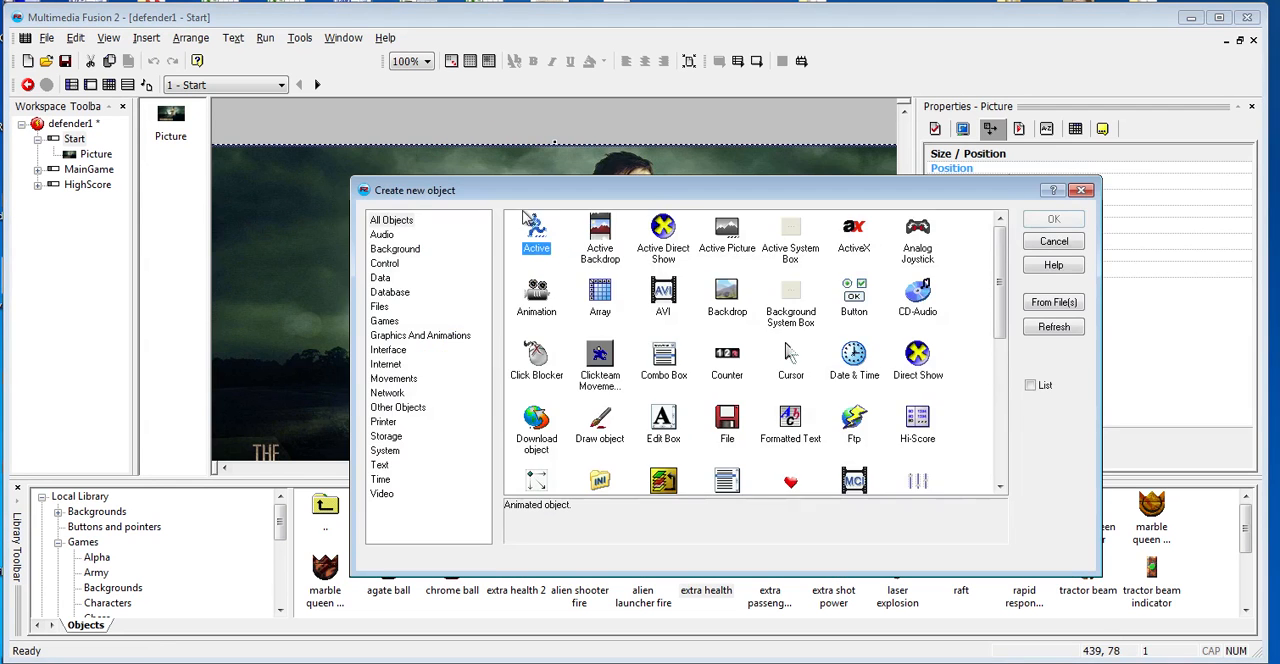
left_click(379, 465)
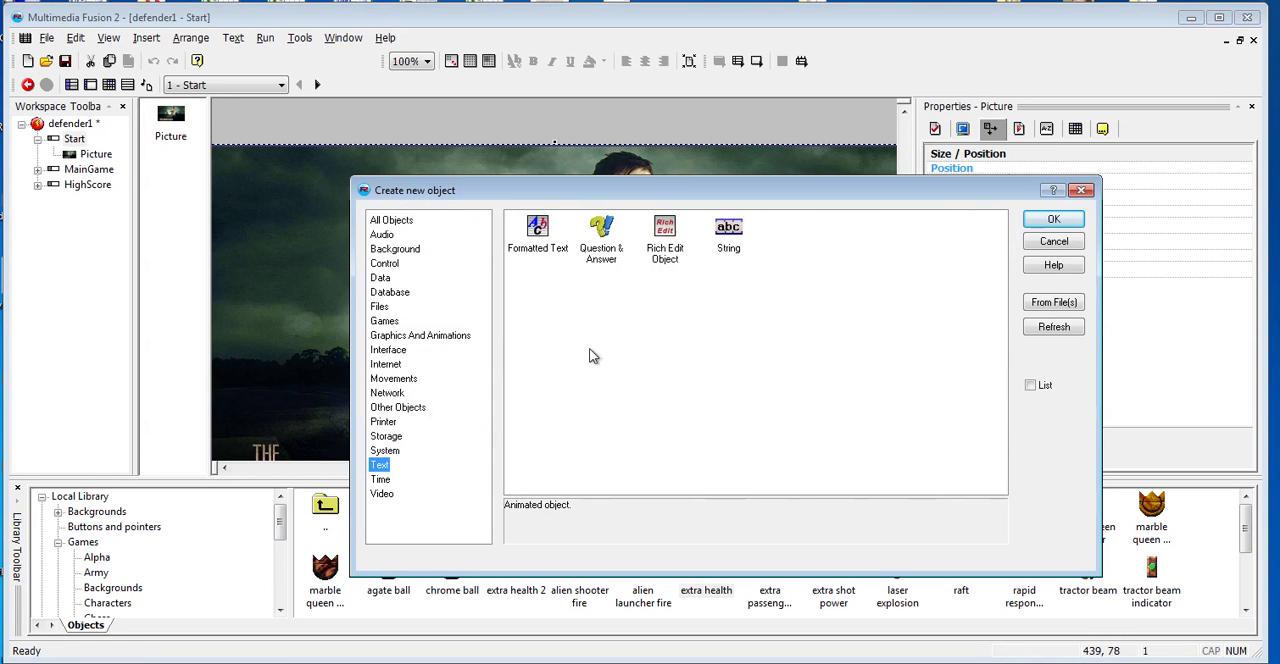
double_click(728, 232)
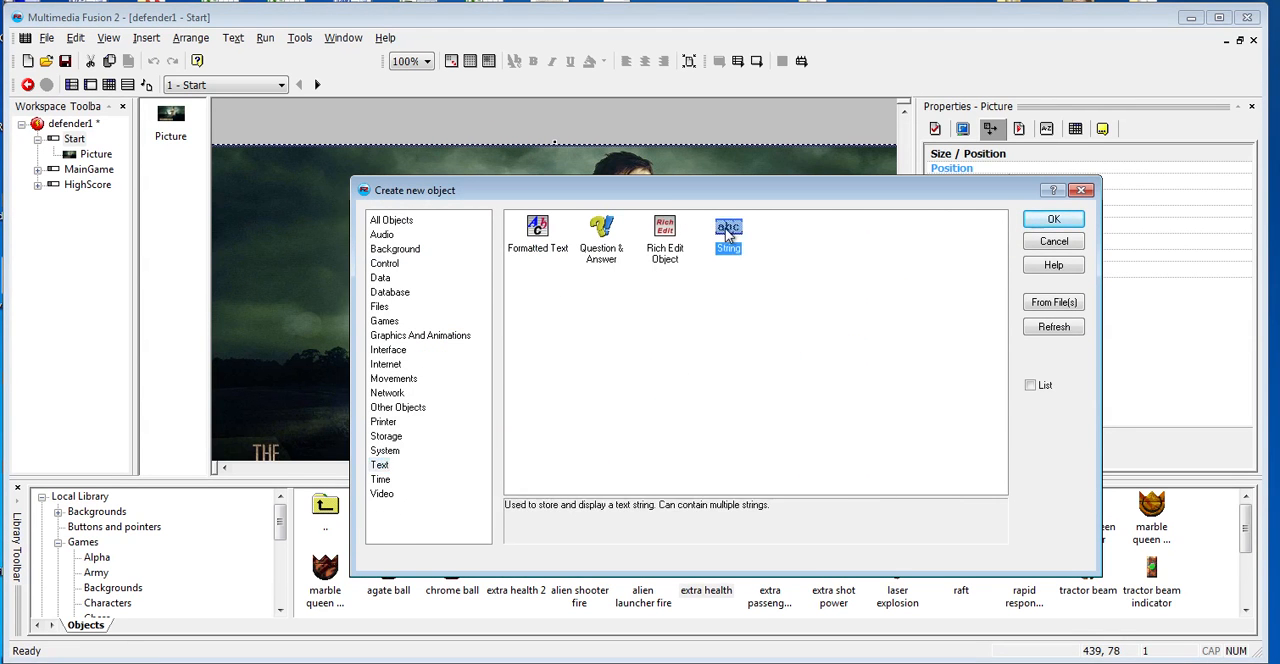
left_click(448, 185)
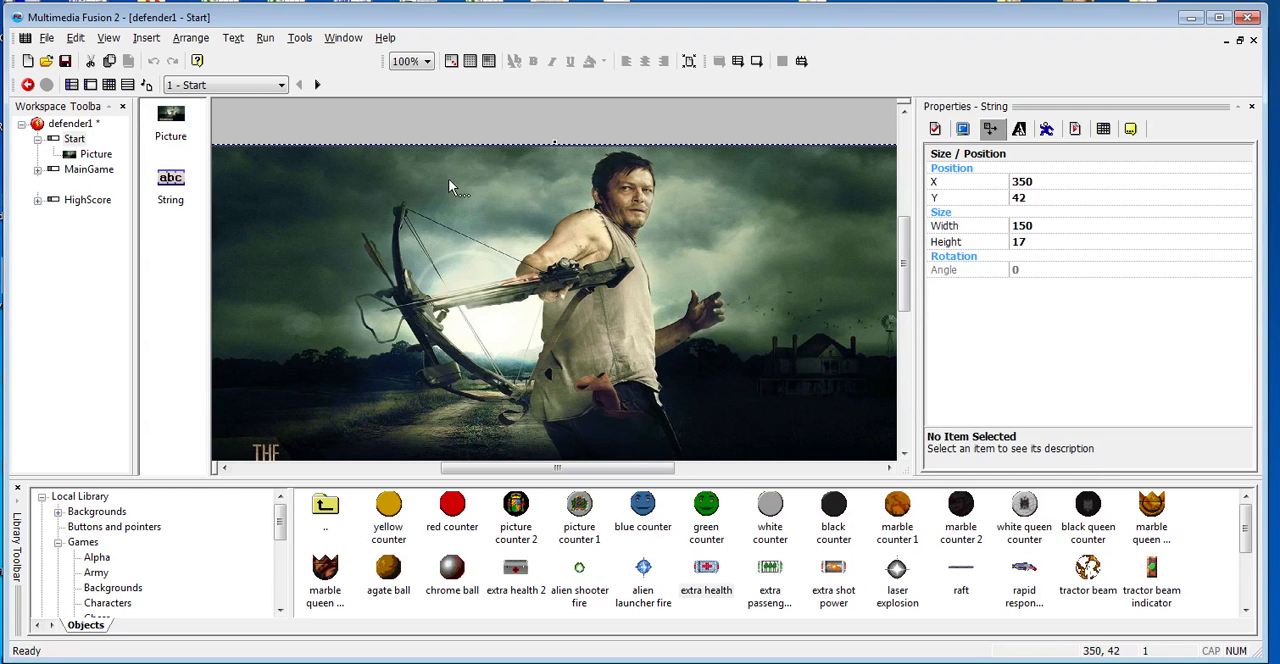
double_click(492, 186)
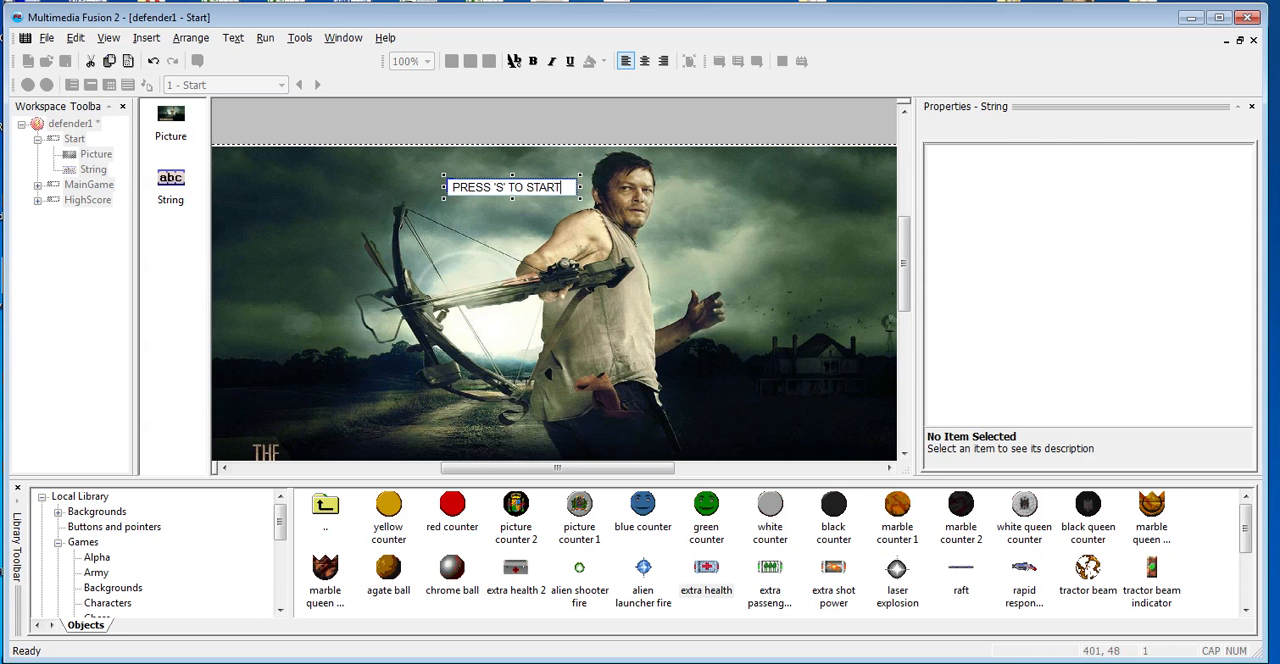
left_click(686, 194)
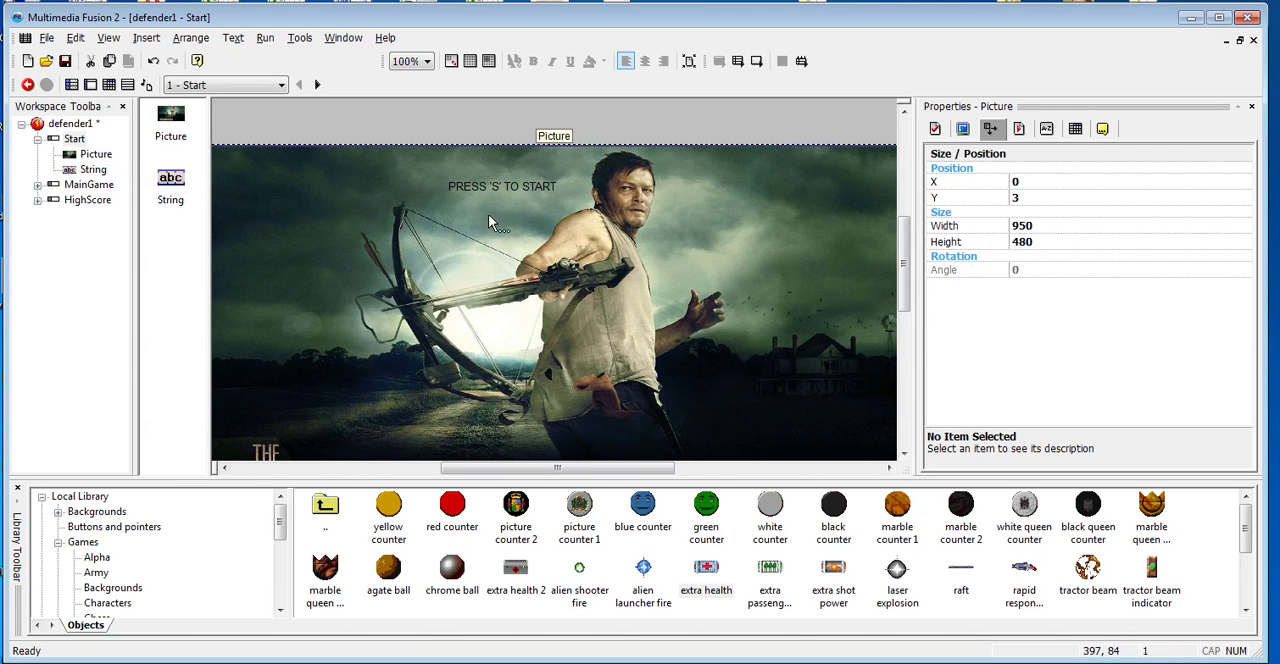
- Run the application and test that the "S" prompt on the Start frame starts the main game
key("F8")
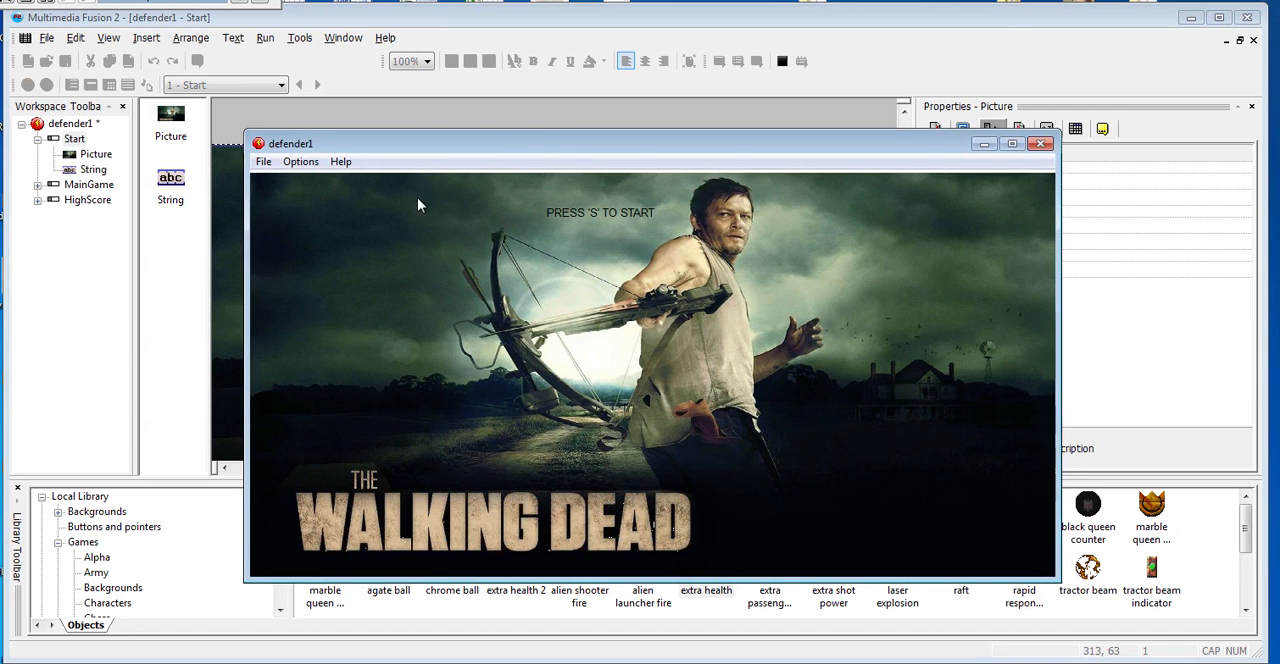
left_click_drag(493, 144, 477, 103)
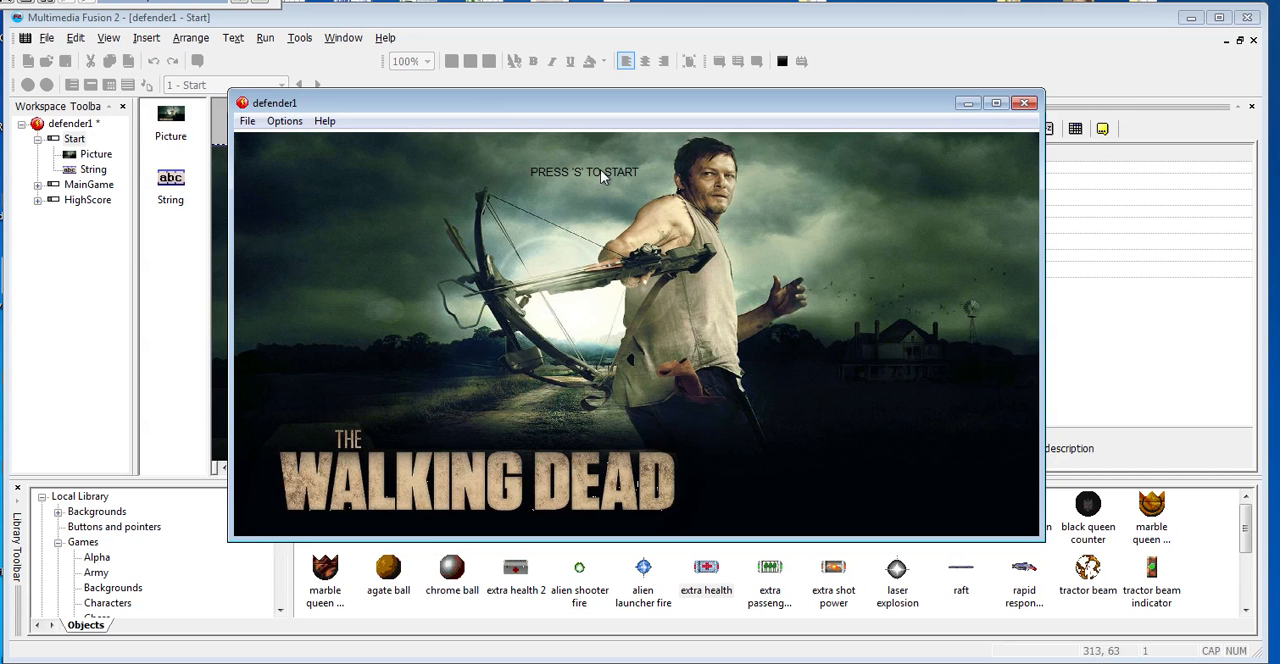
mouse_move(584, 103)
left_mouse_down()
mouse_move(591, 82)
mouse_move(584, 122)
left_mouse_up()
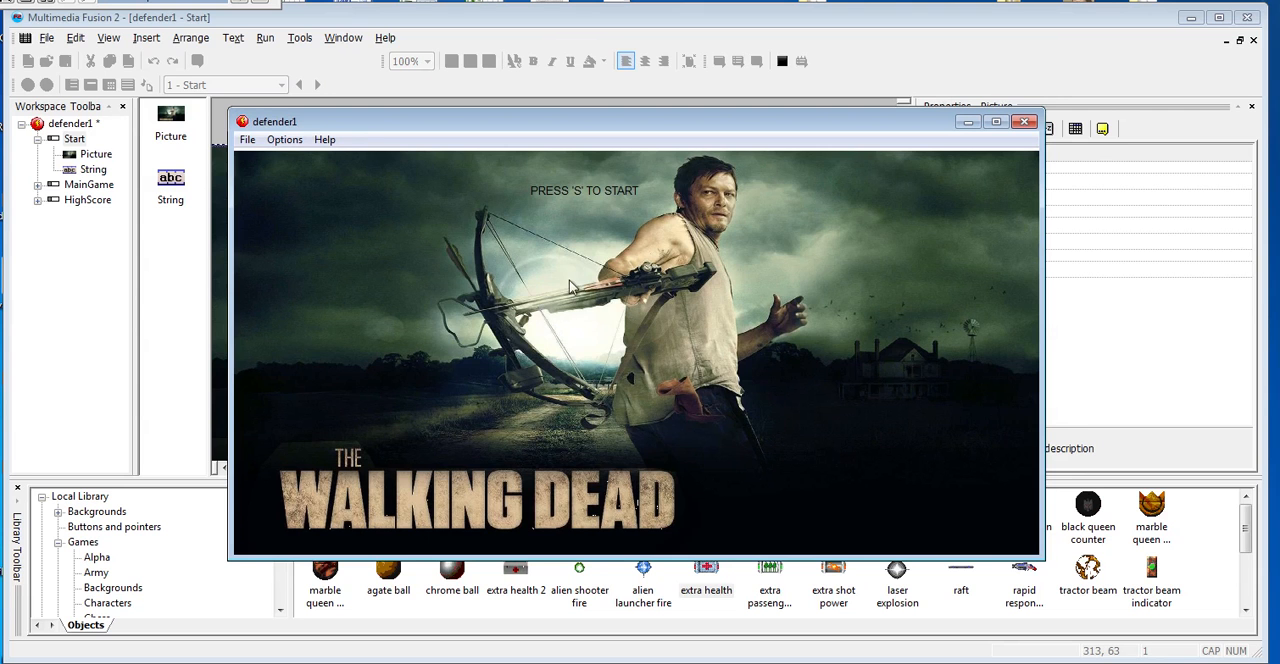
key("s")
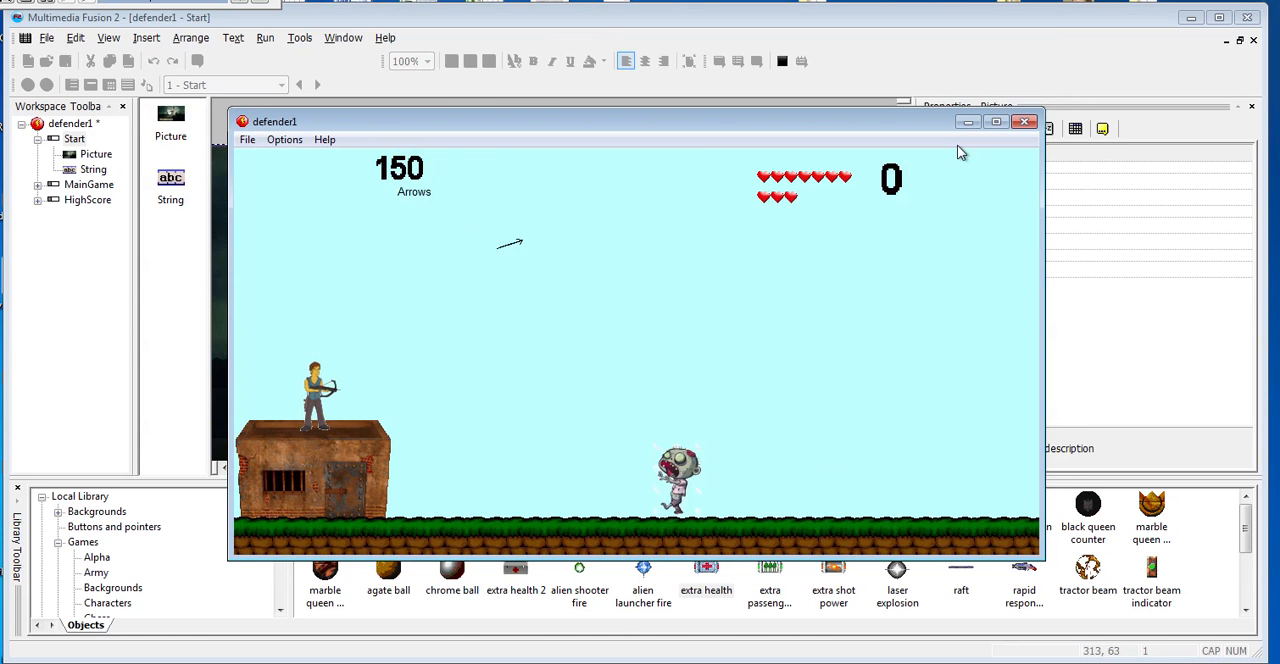
- Test moving the defender and firing arrows at the zombies in the running game, and close the test run
key("space")
key("space")
key("Right")
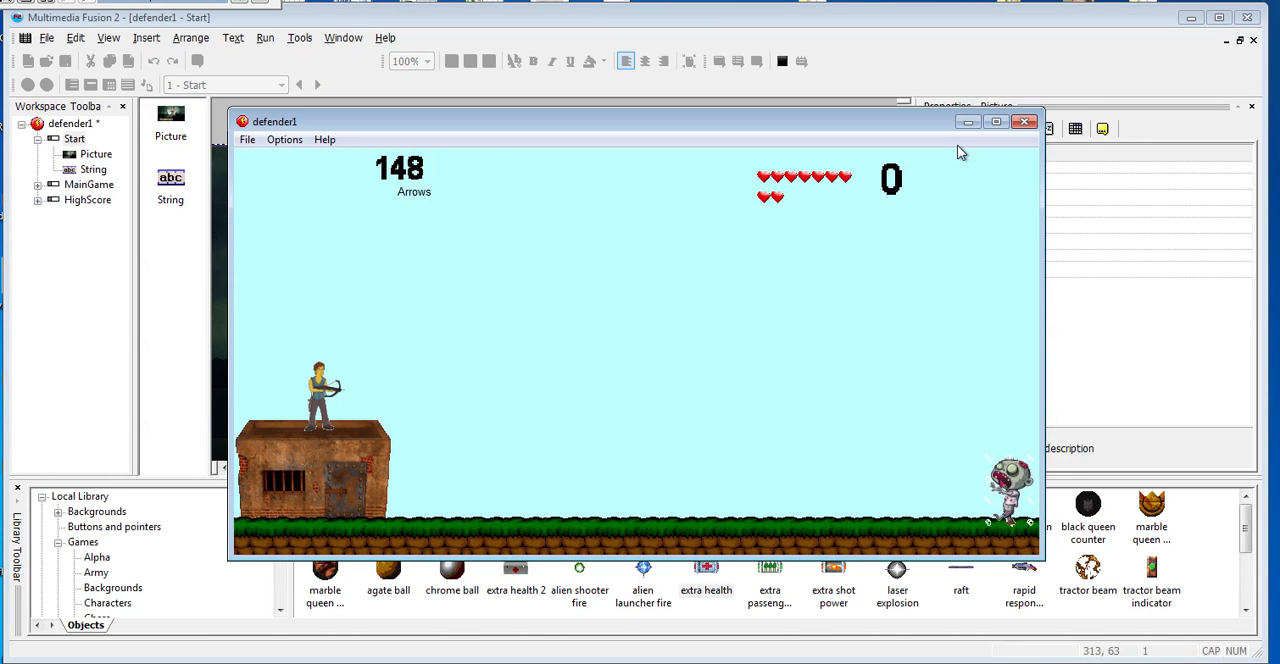
key("space")
key("space")
key("space")
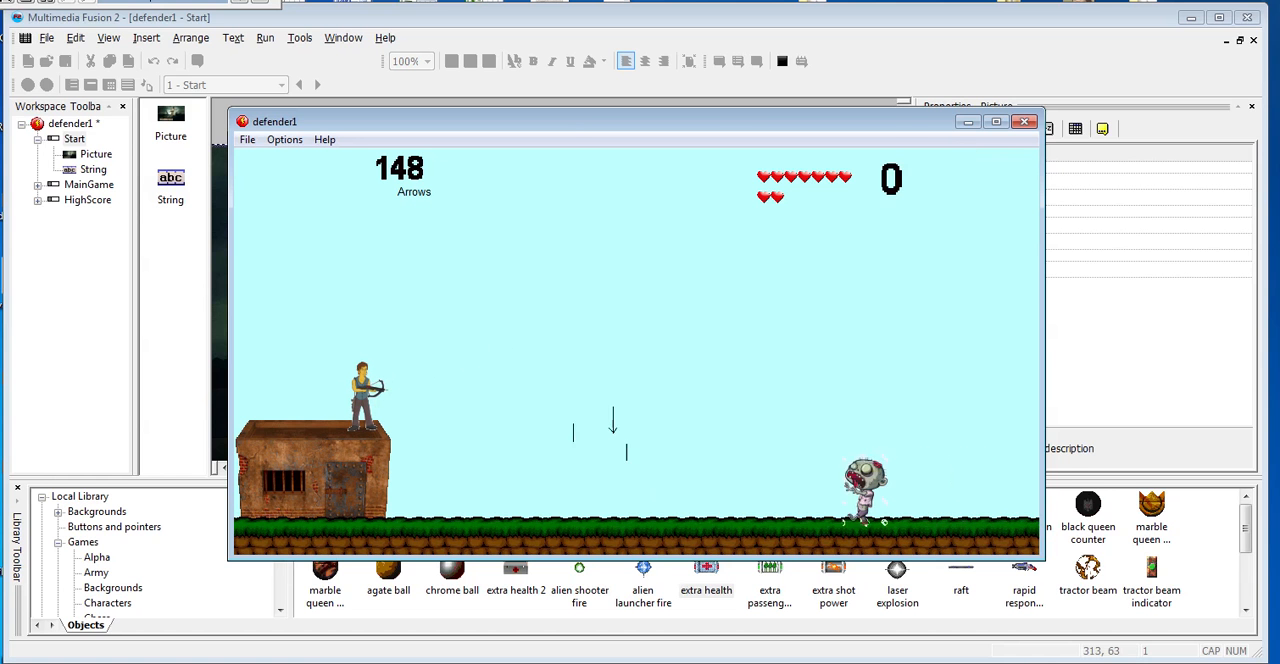
left_click(1030, 124)
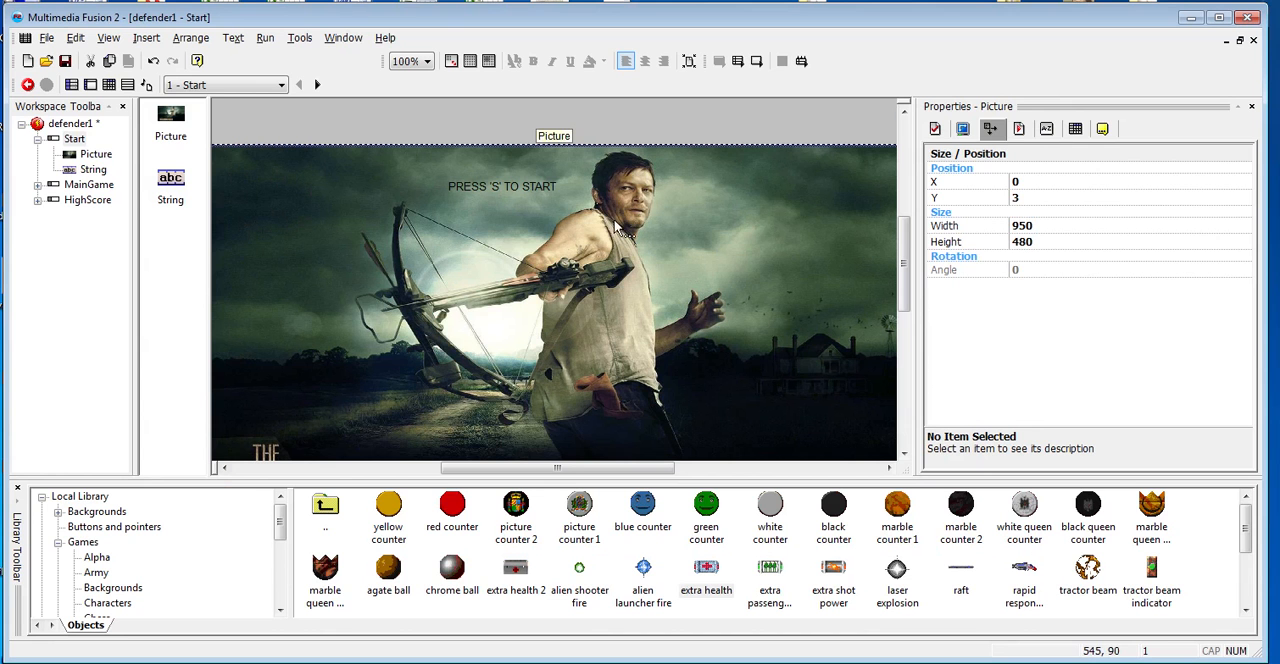
- Set the initial value of the arrows counter in the MainGame frame to 15
left_click(89, 185)
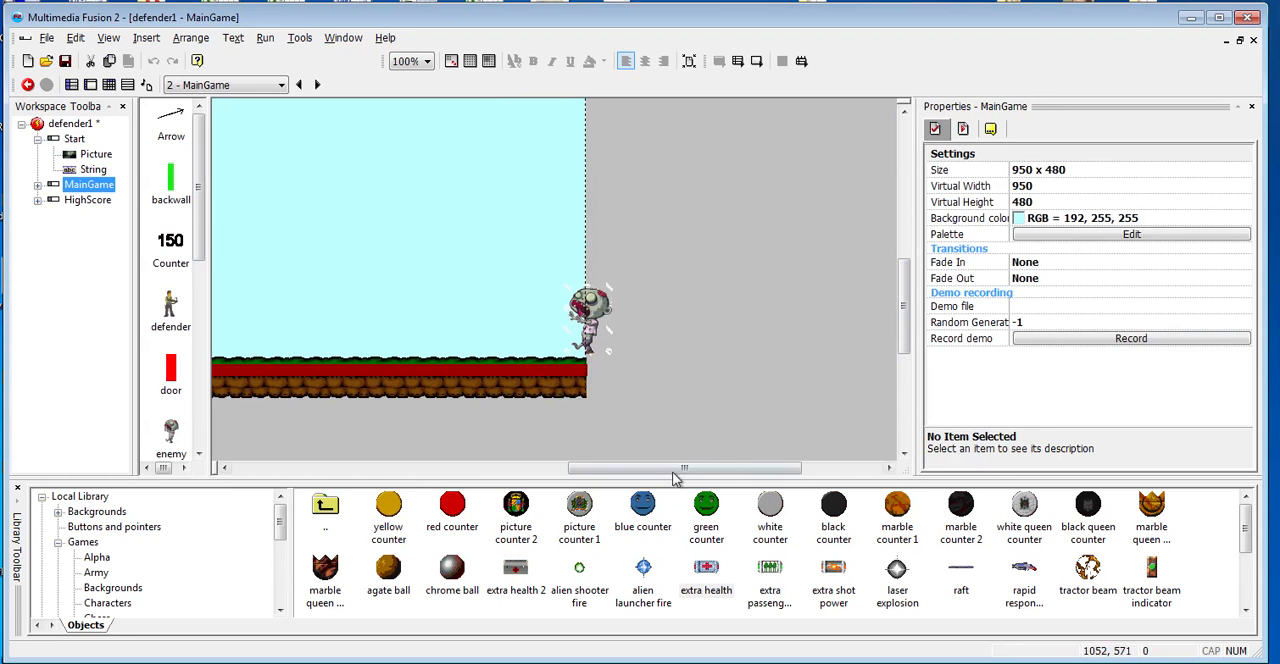
left_click_drag(672, 473, 535, 468)
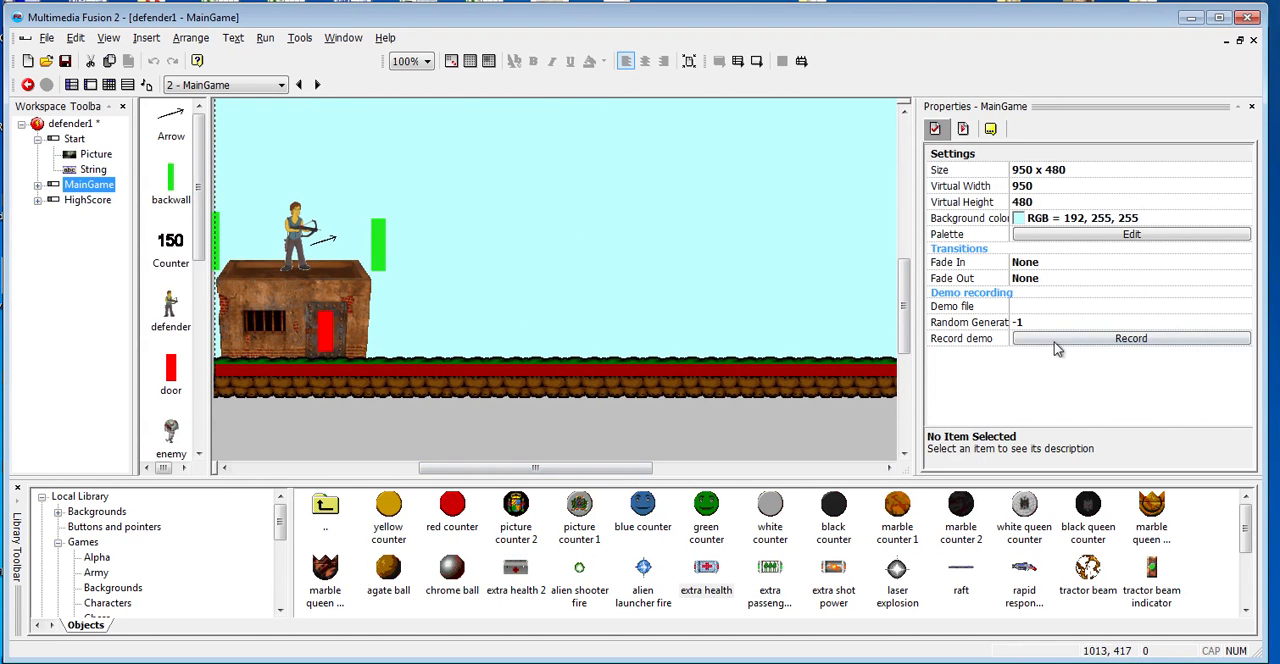
left_click_drag(907, 335, 908, 335)
left_click_drag(900, 280, 901, 244)
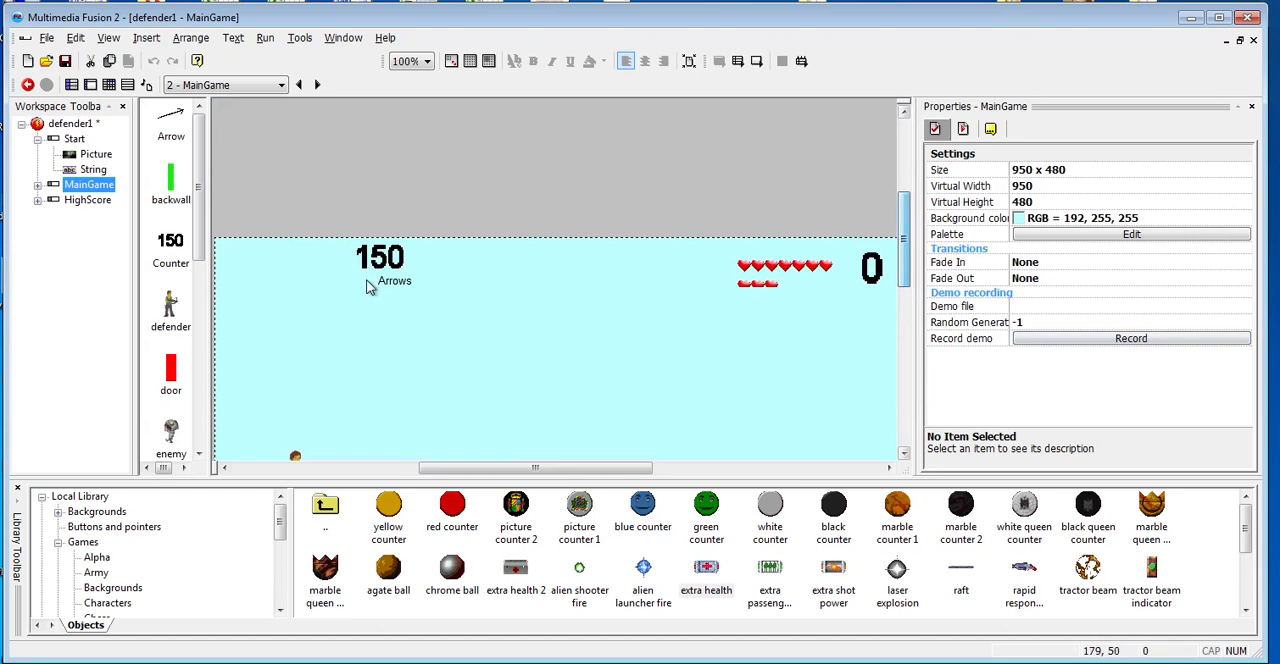
left_click(385, 259)
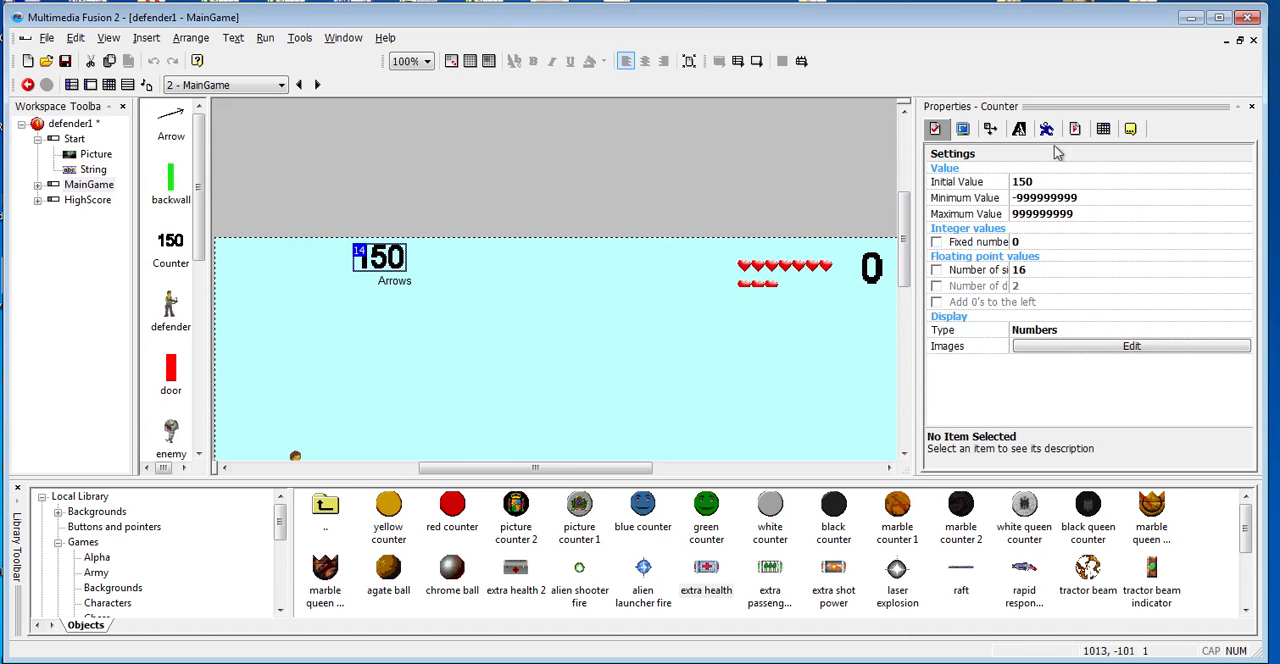
left_click(963, 129)
left_click(936, 129)
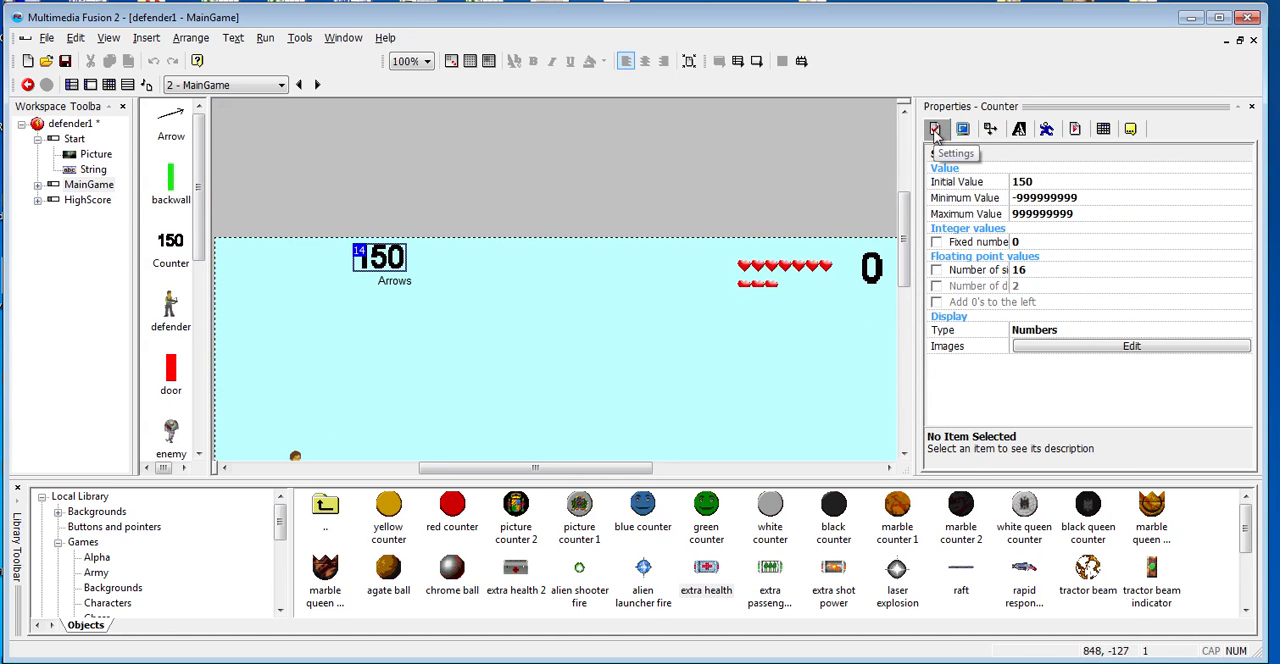
left_click(1051, 181)
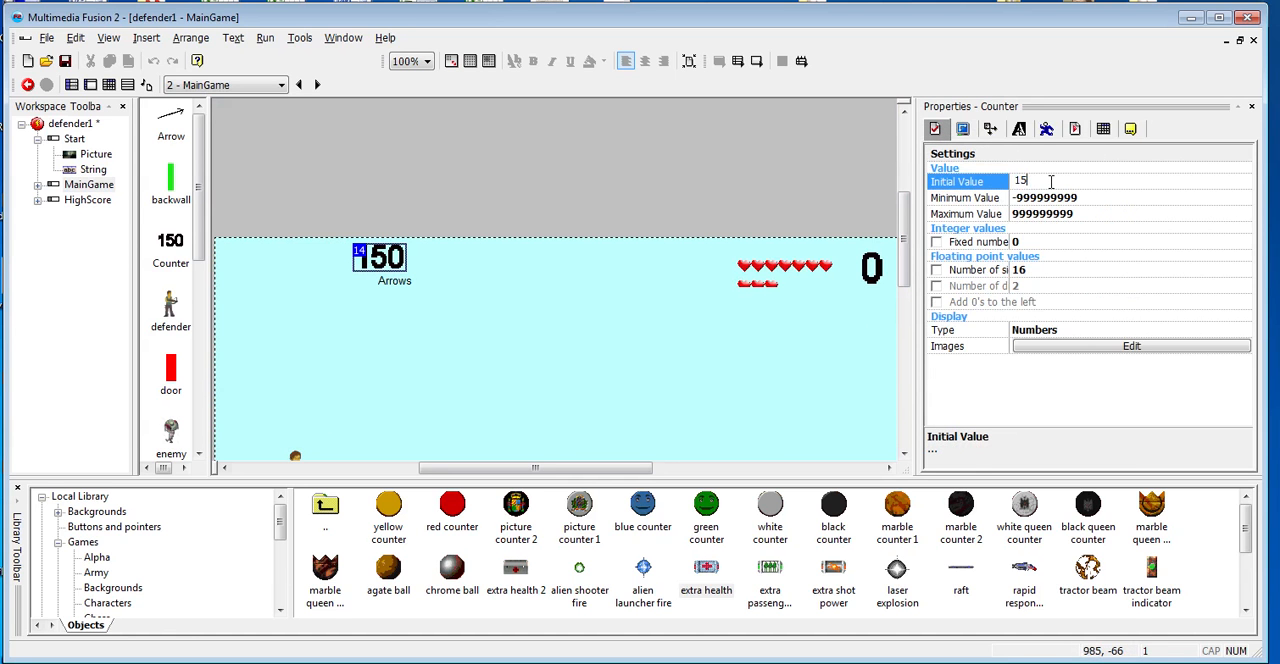
- Set the defender1 application's initial number of lives to 6 in its runtime options
left_click(795, 278)
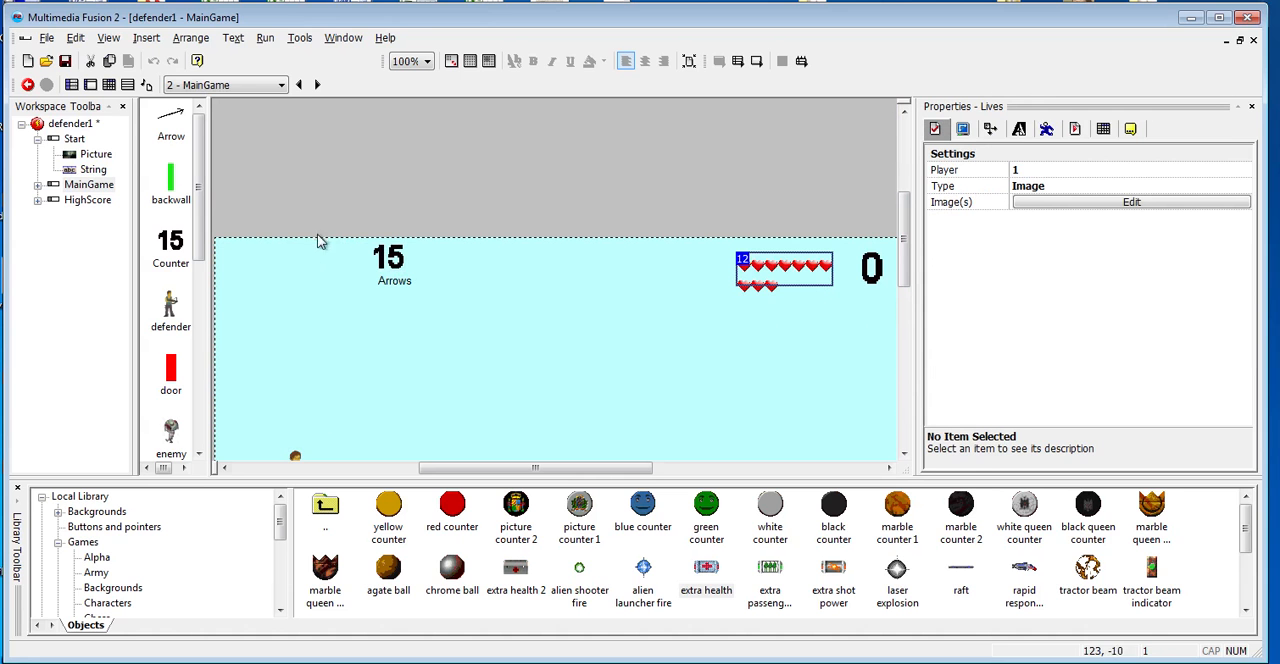
left_click(70, 124)
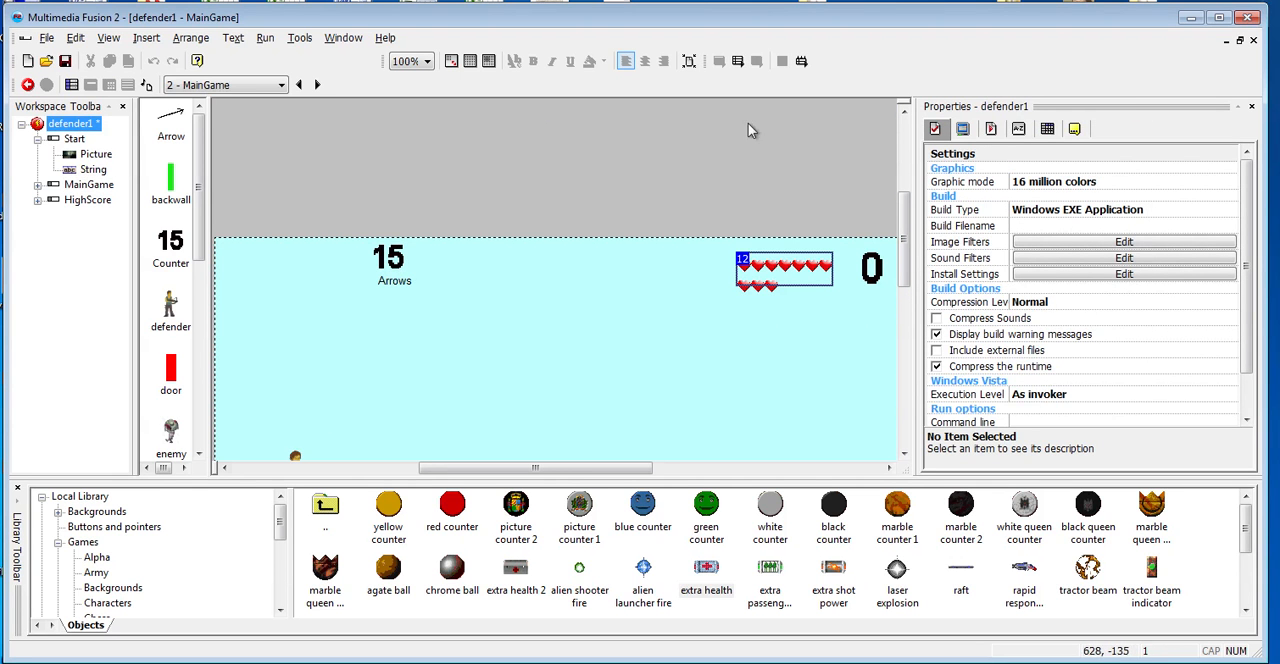
left_click(990, 129)
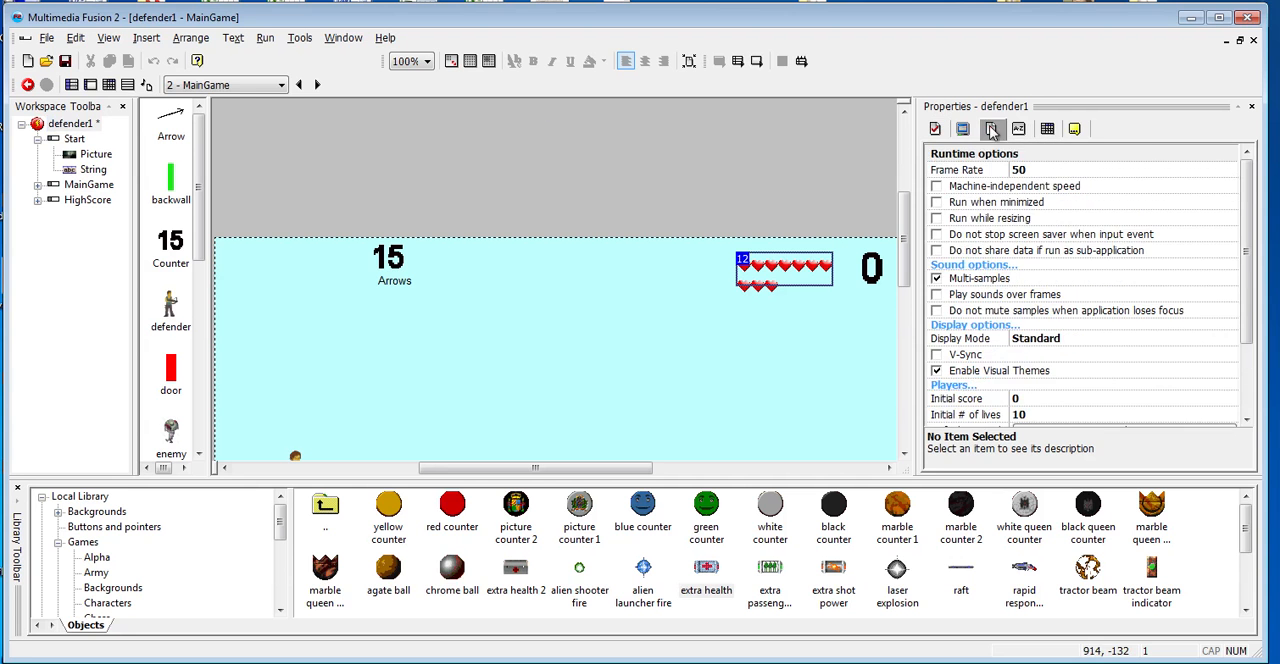
left_click_drag(1247, 195, 1256, 272)
left_click(1048, 323)
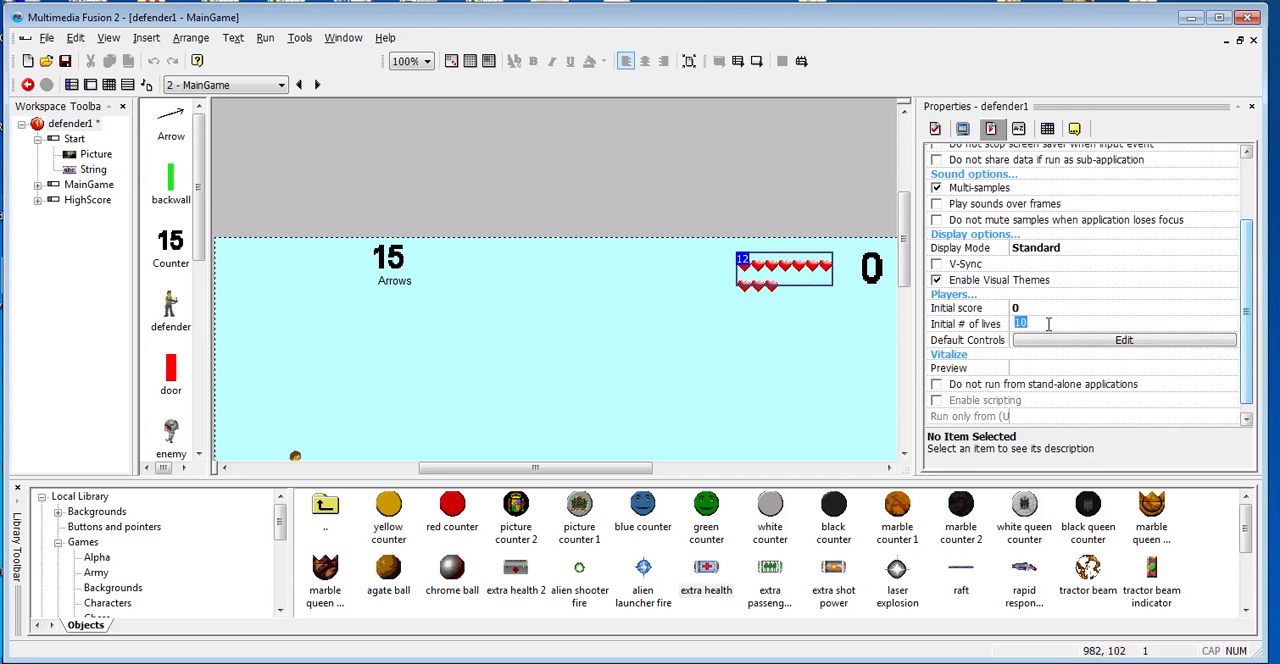
left_click(707, 352)
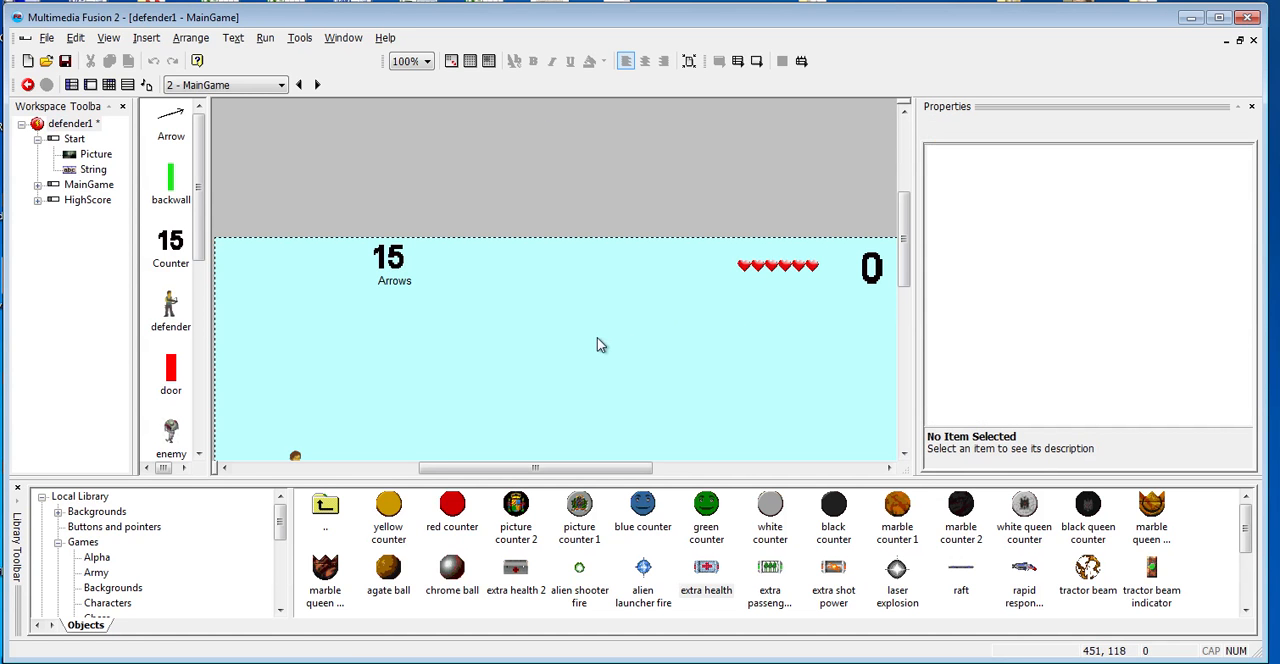
- Run the application, start the game from the Start frame, and fire all 15 arrows to test the out-of-arrows ending
key("F8")
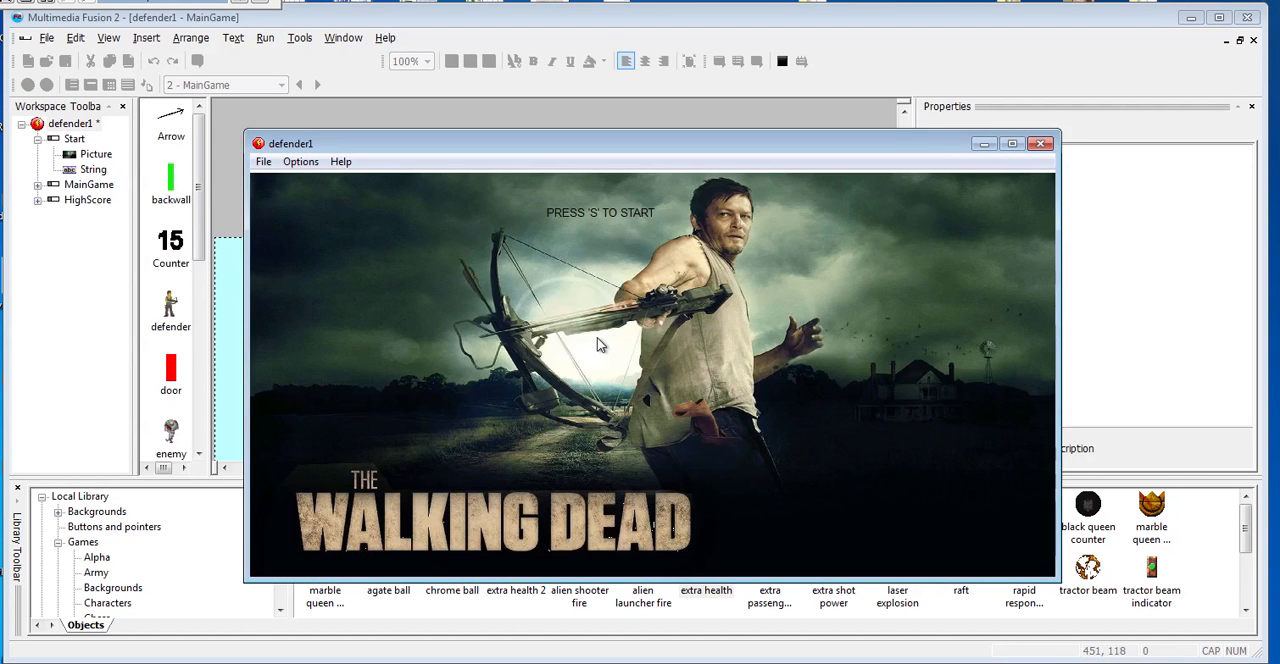
key("s")
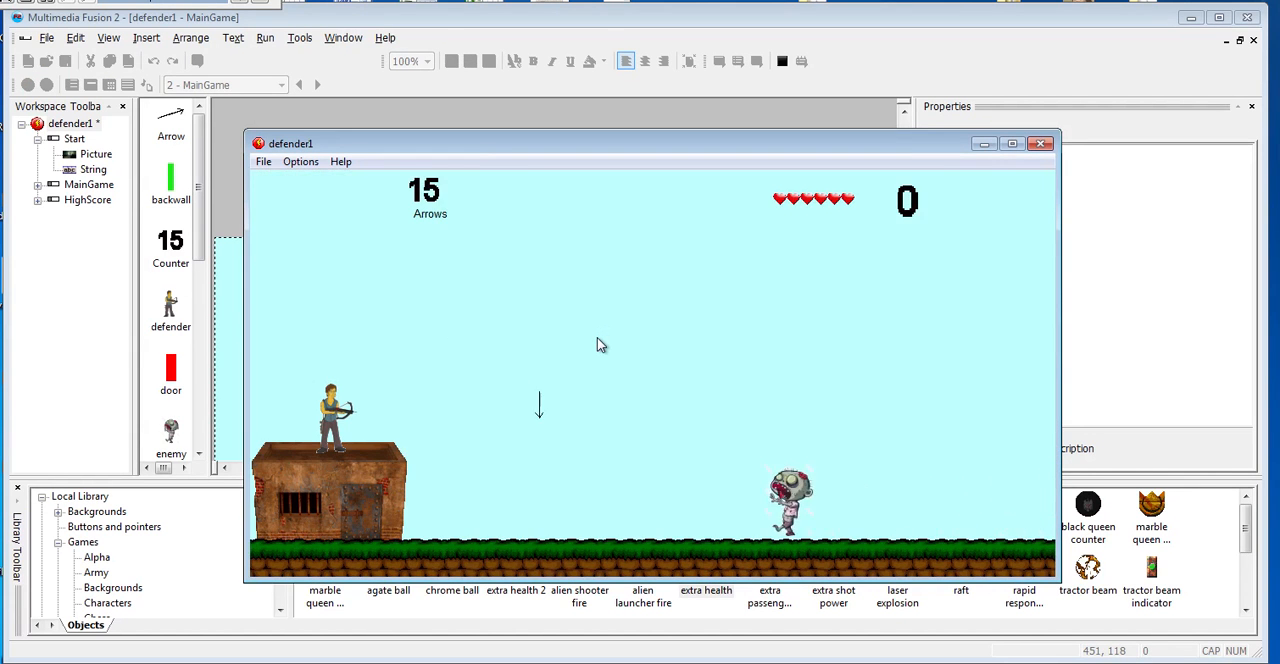
key("space")
key("space")
key("space")
key("space")
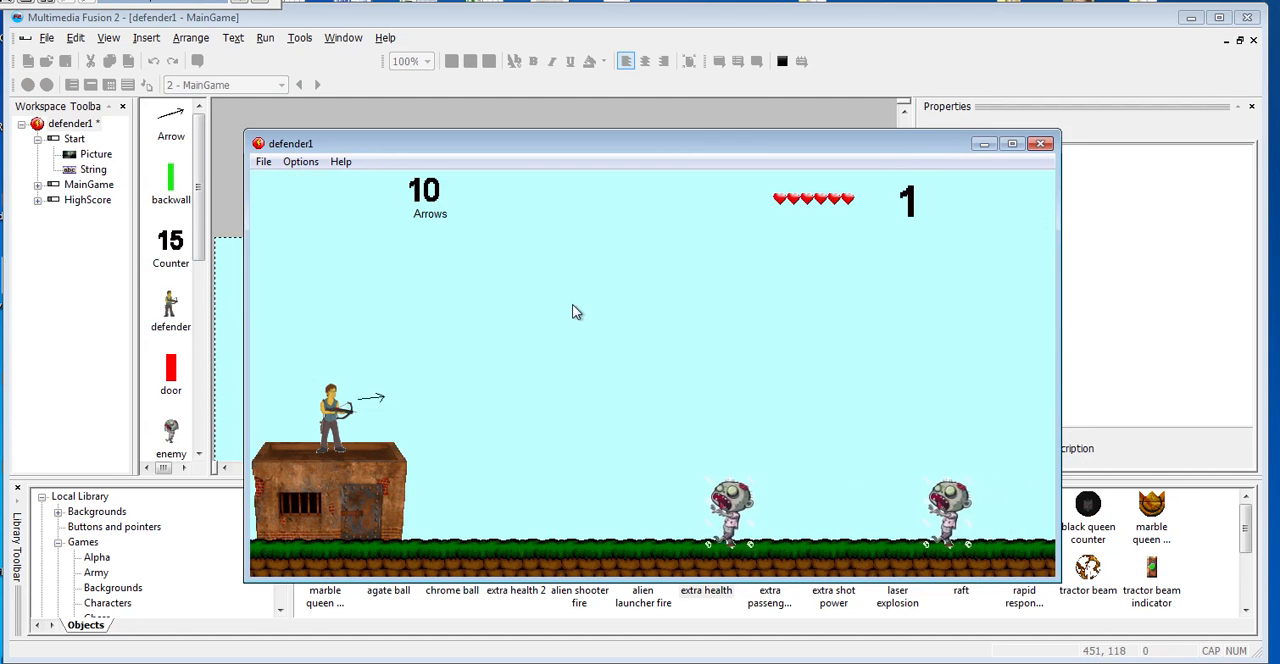
key("space")
key("space")
key("space")
key("space")
key("space")
key("space")
key("space")
key("space")
key("space")
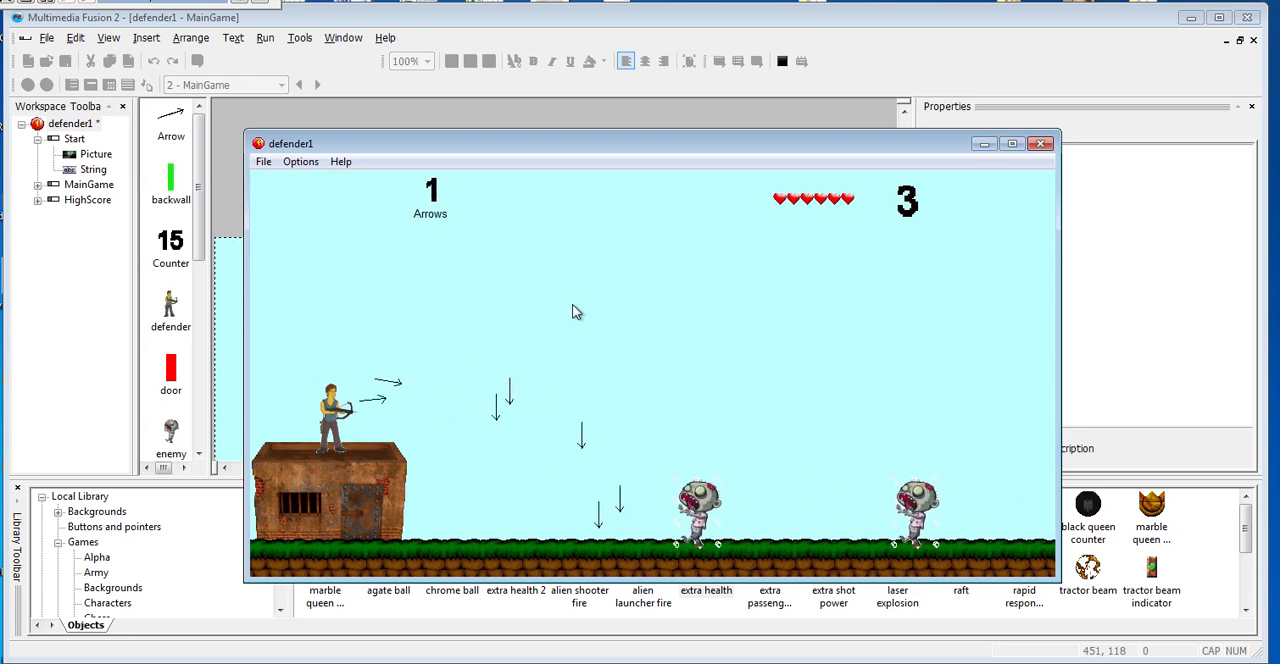
key("space")
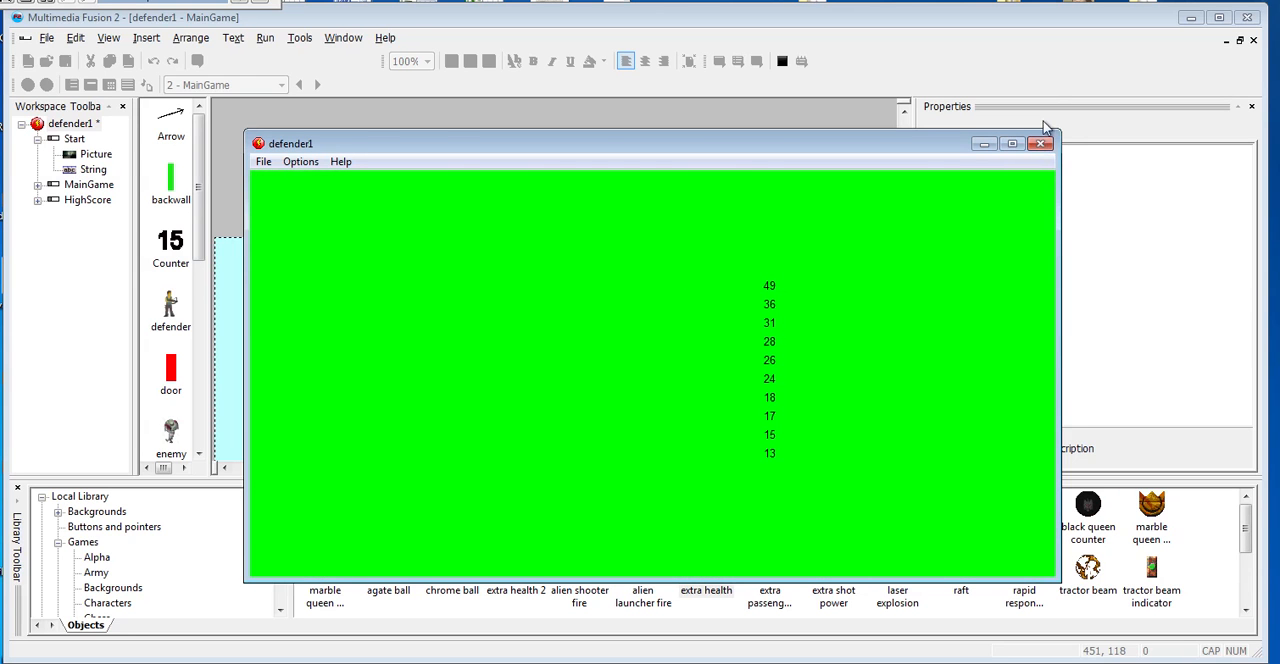